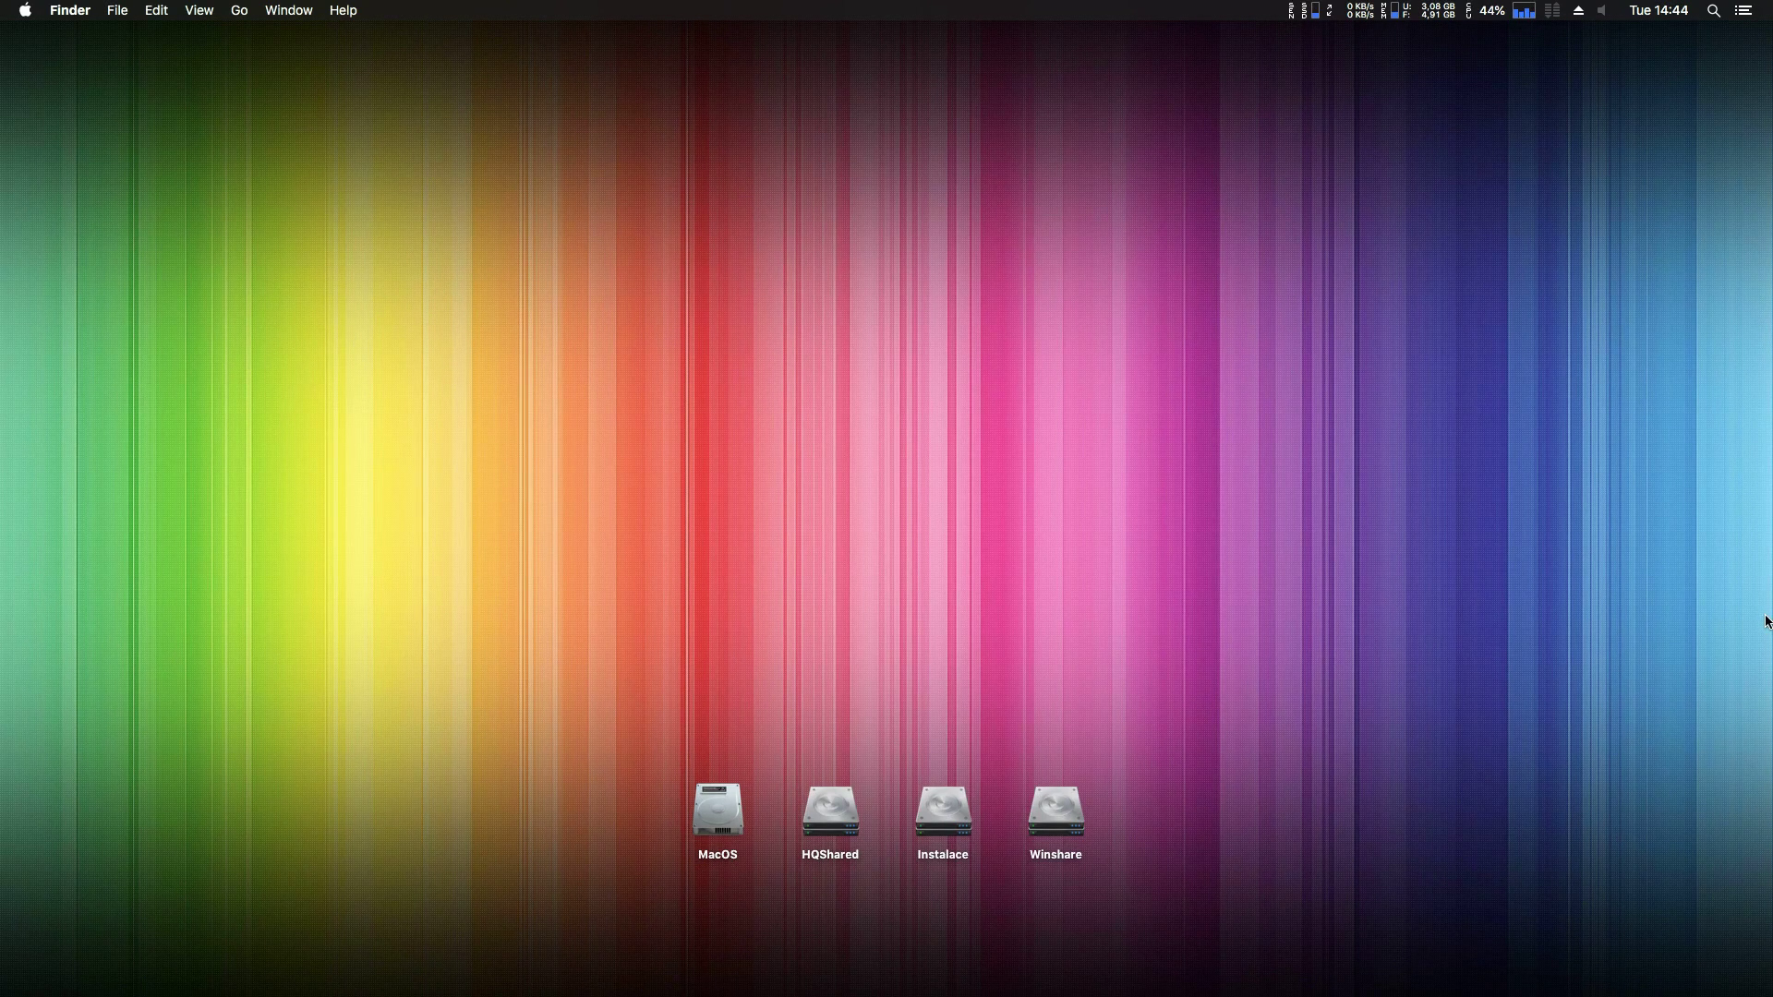
- Check which audio devices the System Report detects under About This Mac
click(23, 11)
click(74, 32)
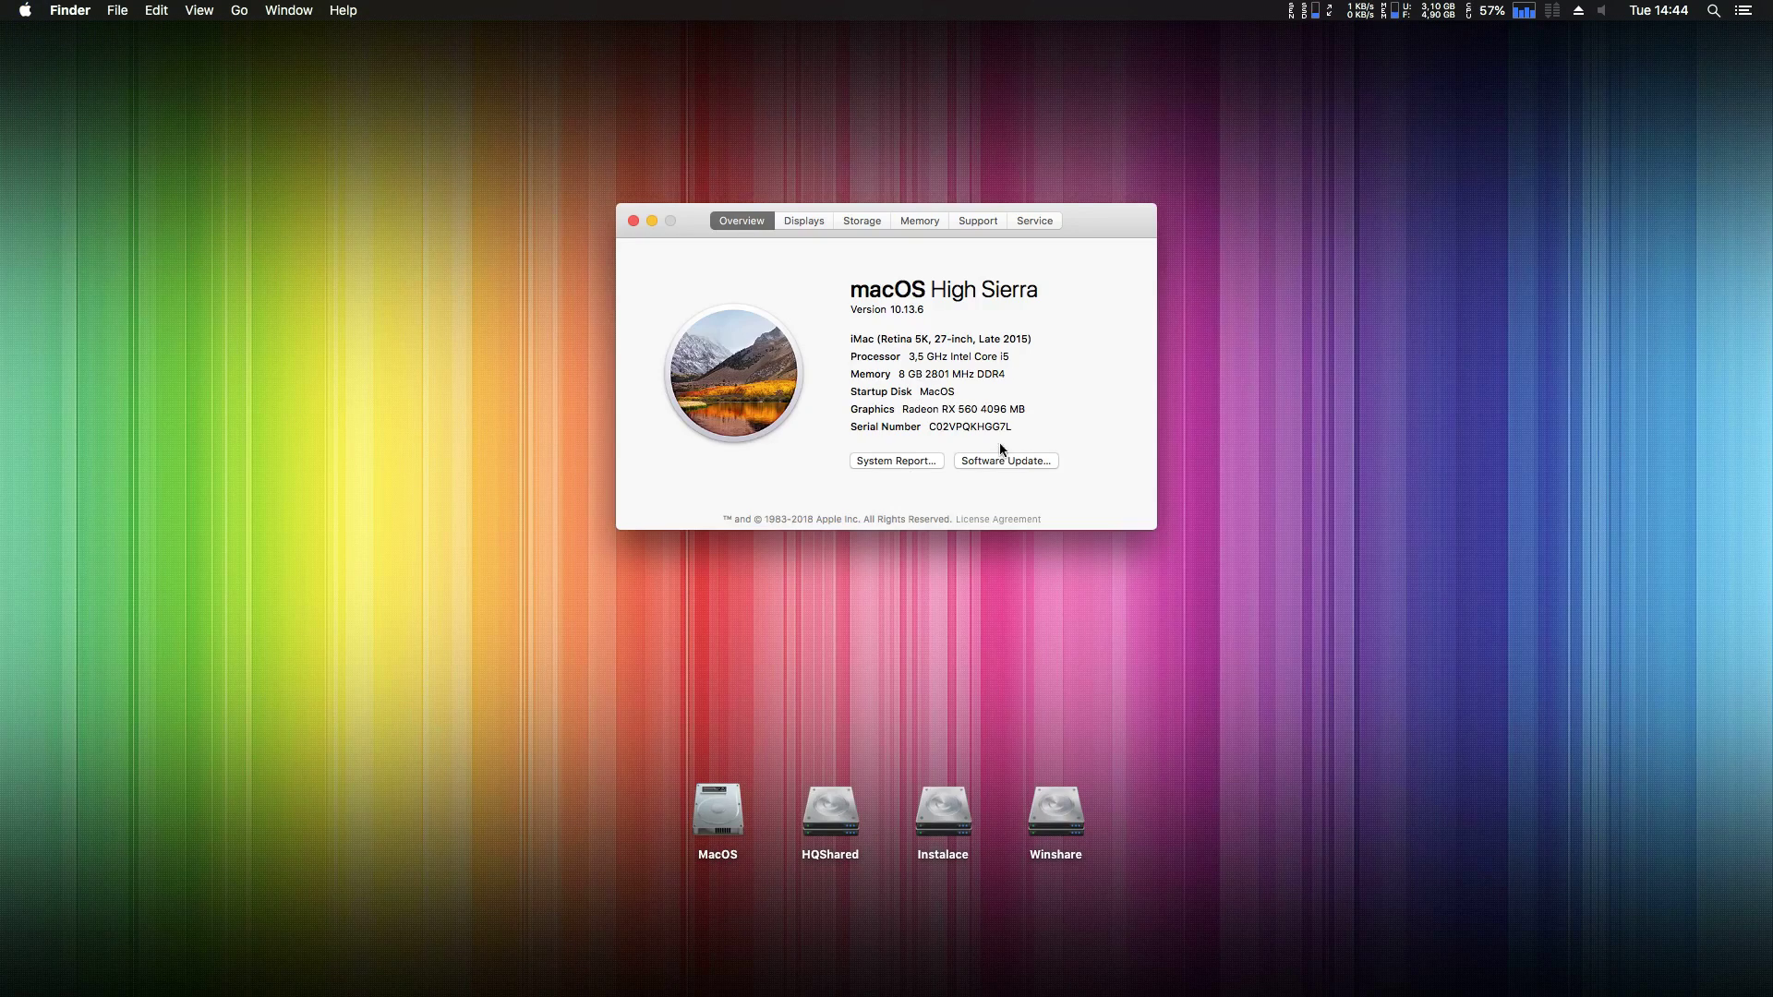
click(896, 461)
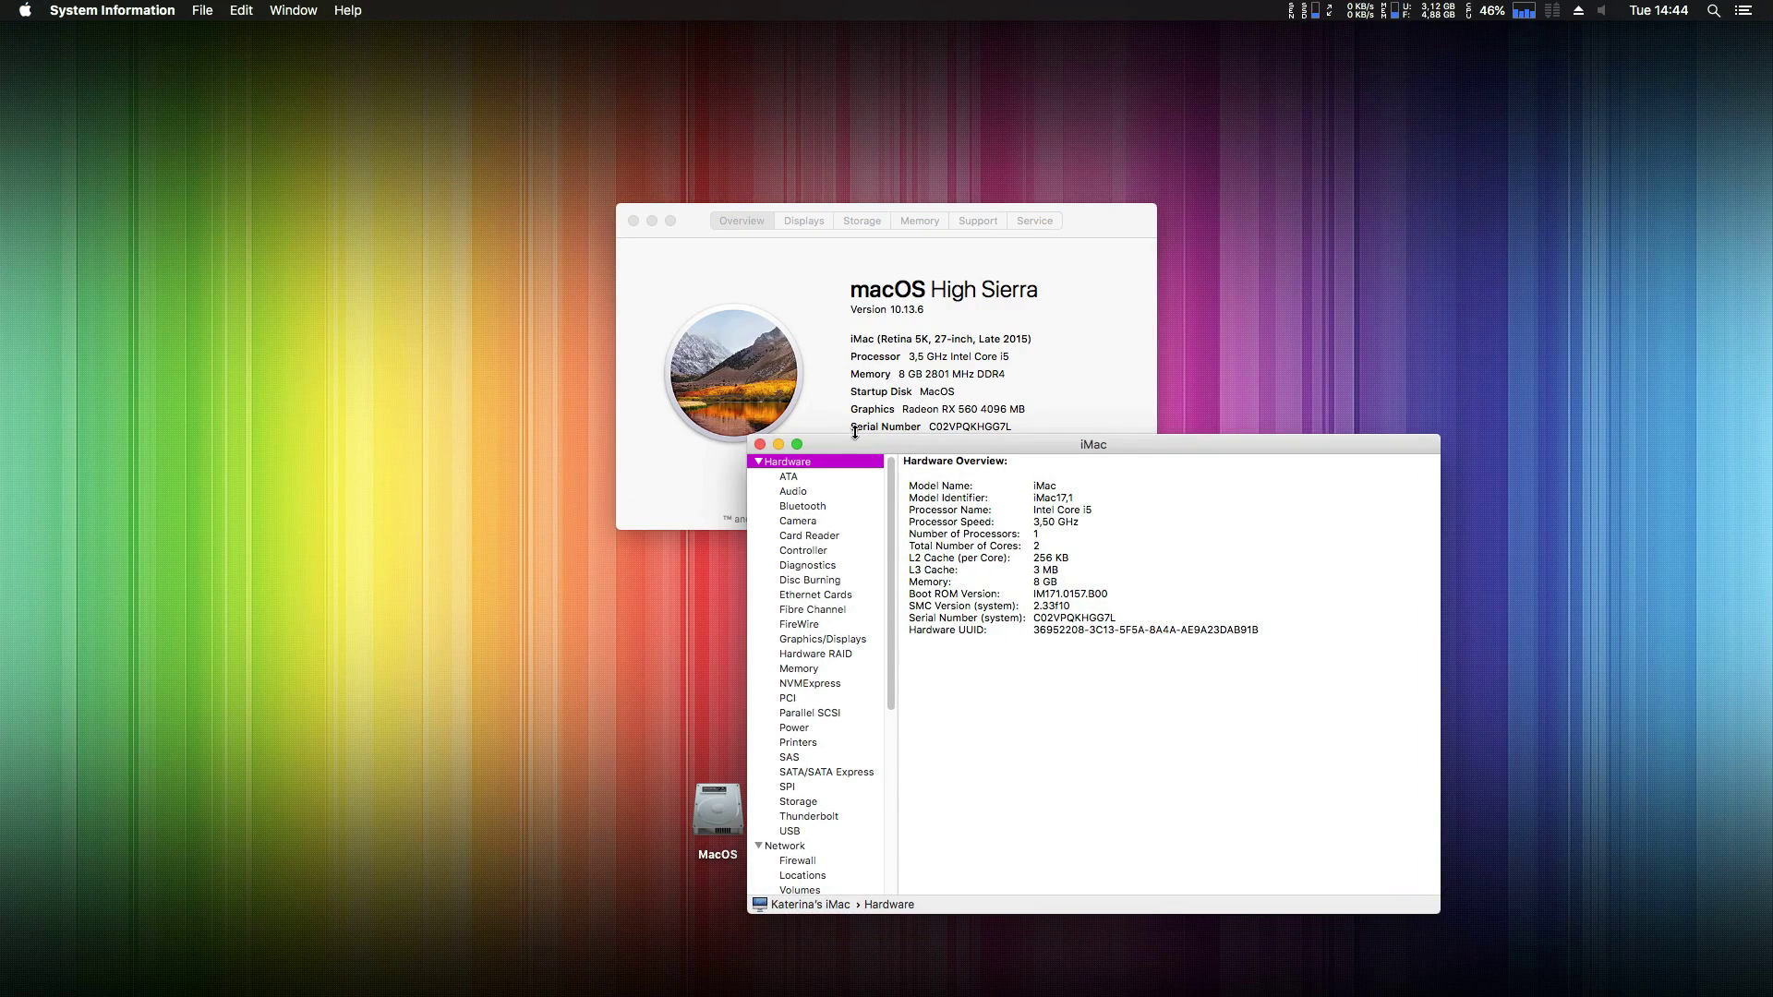
click(787, 407)
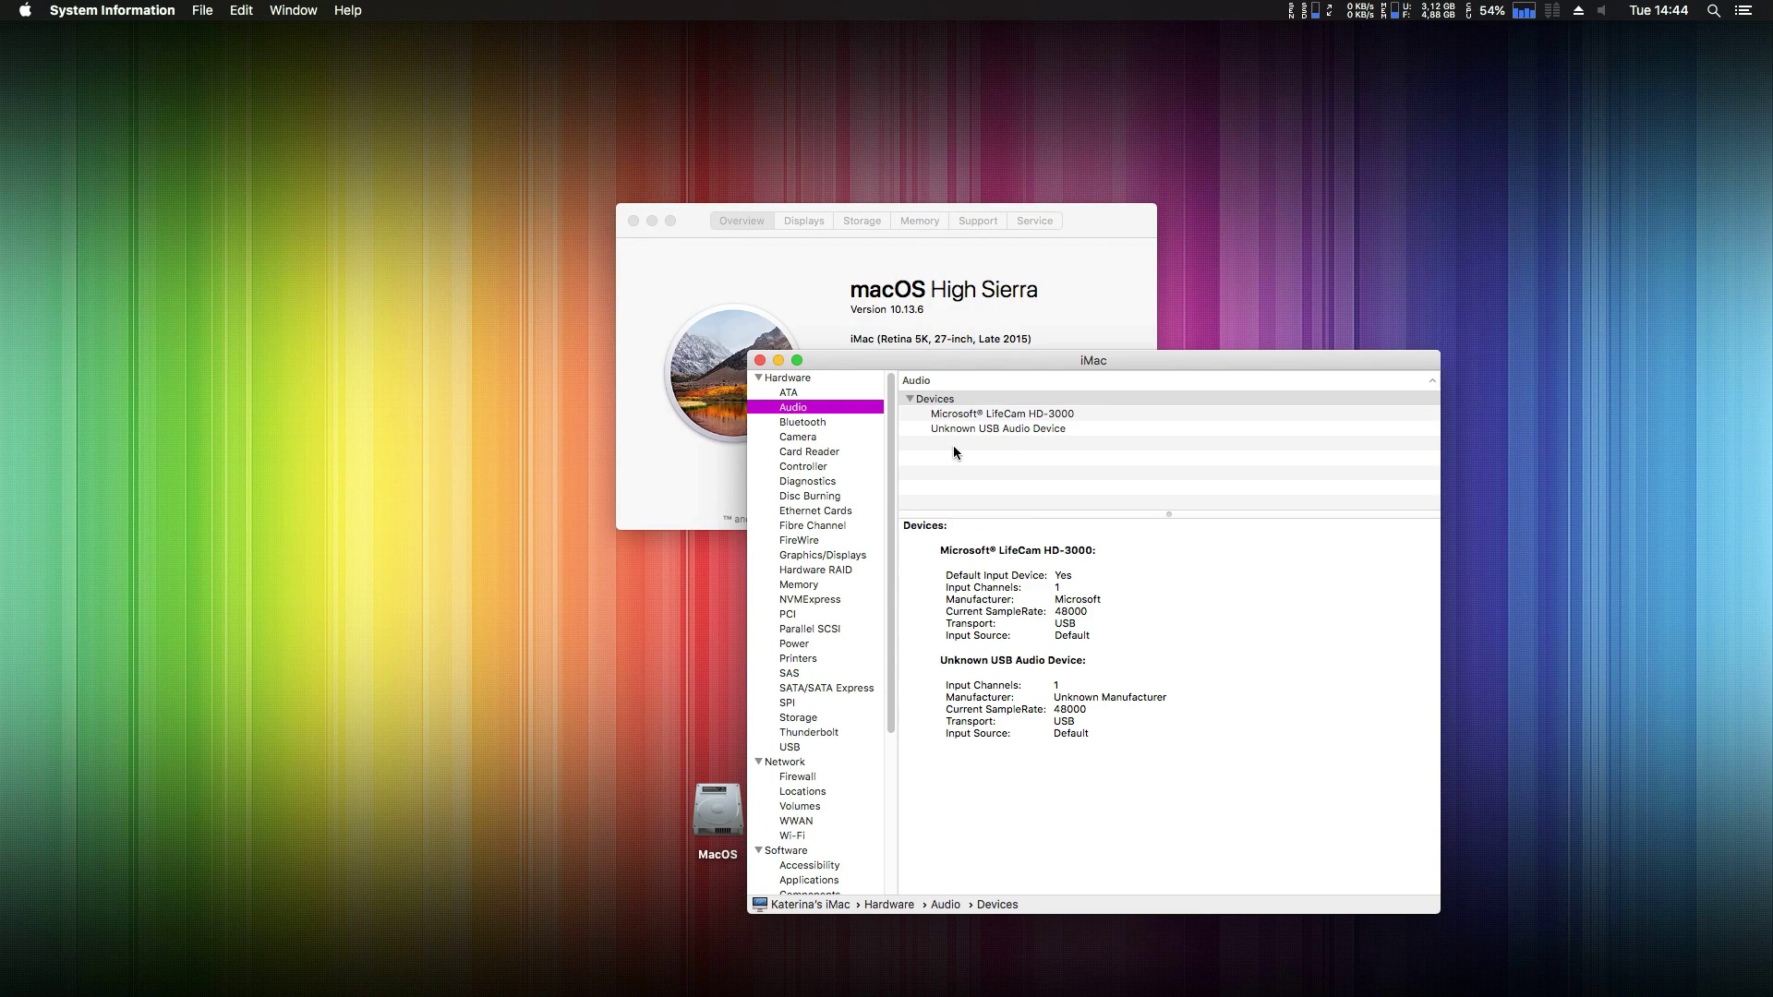
key(super+q)
- Check the volume control and the available sound output devices in System Settings
click(1604, 9)
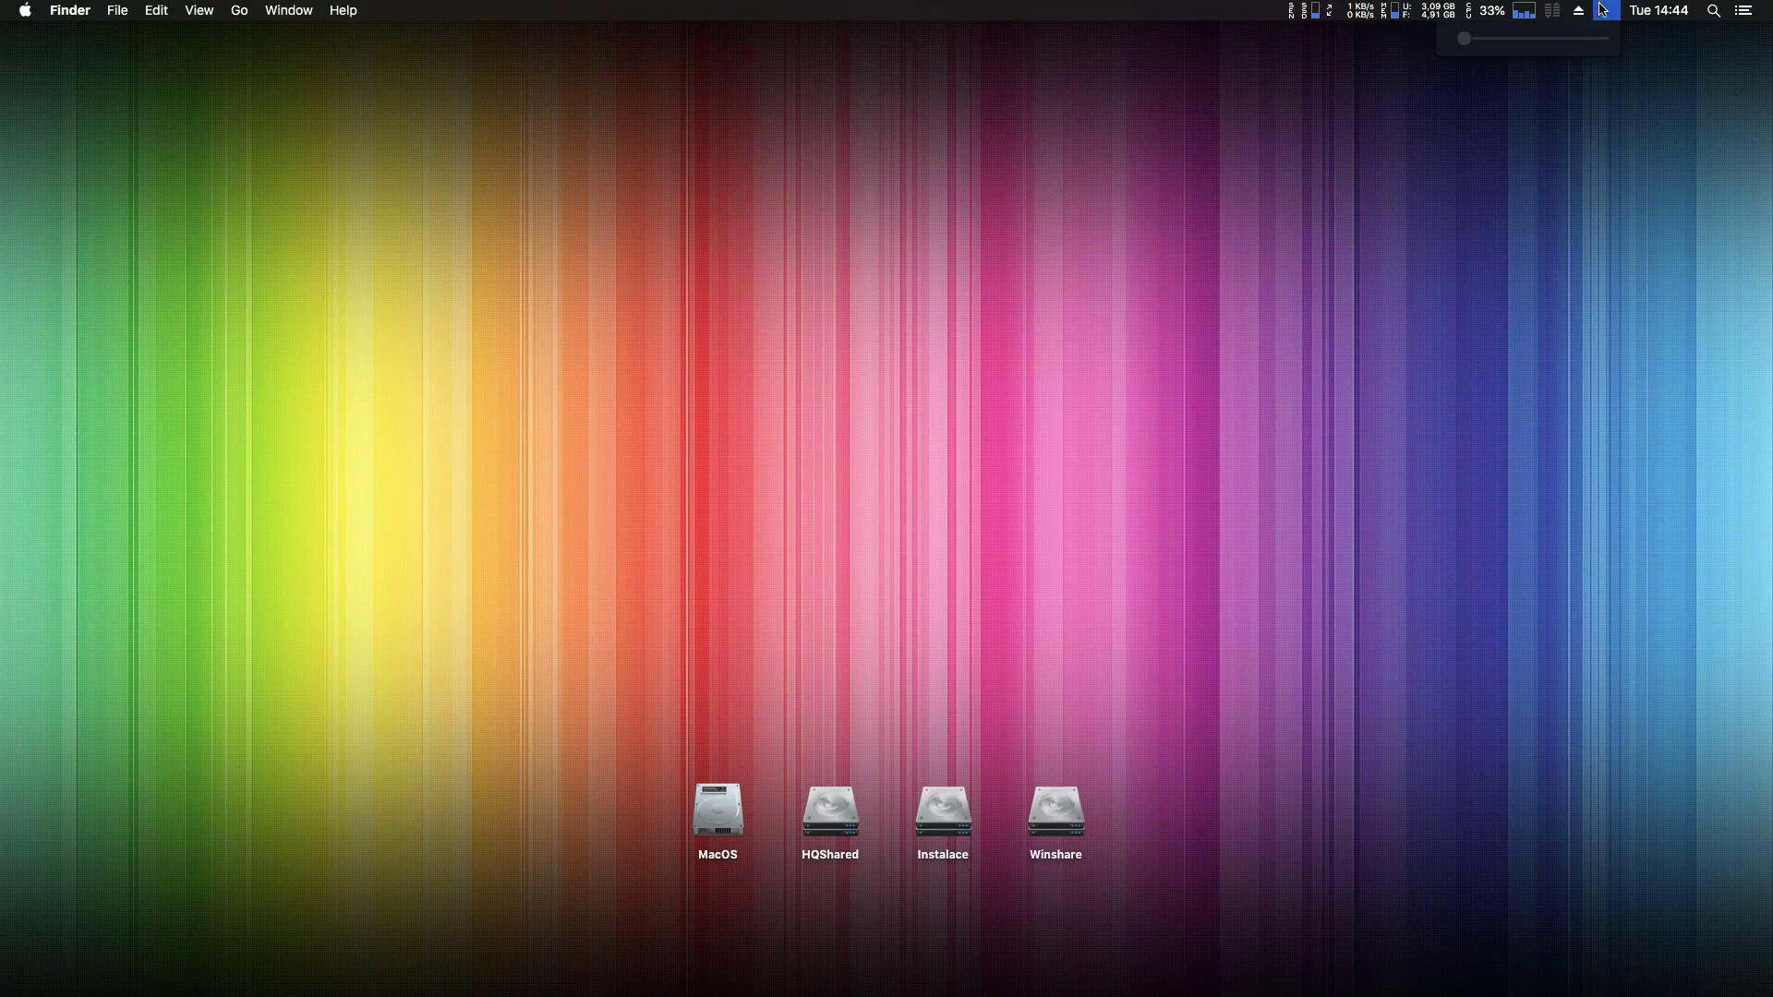
click(1199, 158)
click(25, 11)
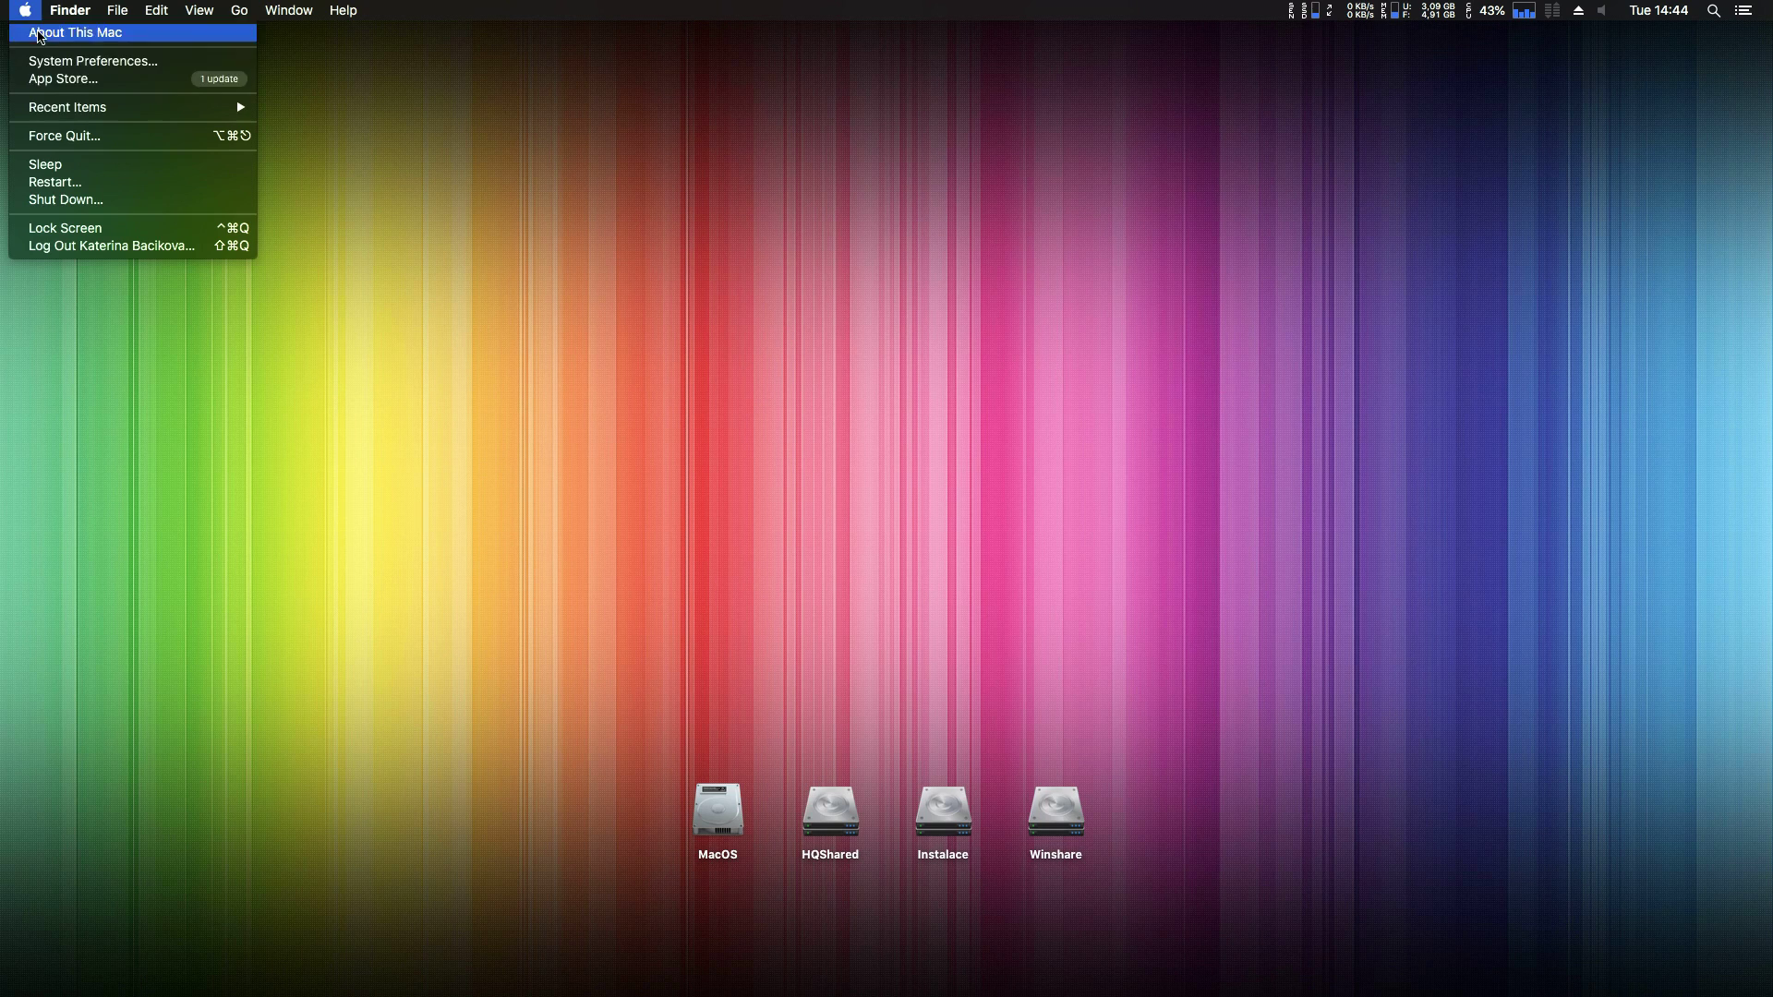
click(69, 61)
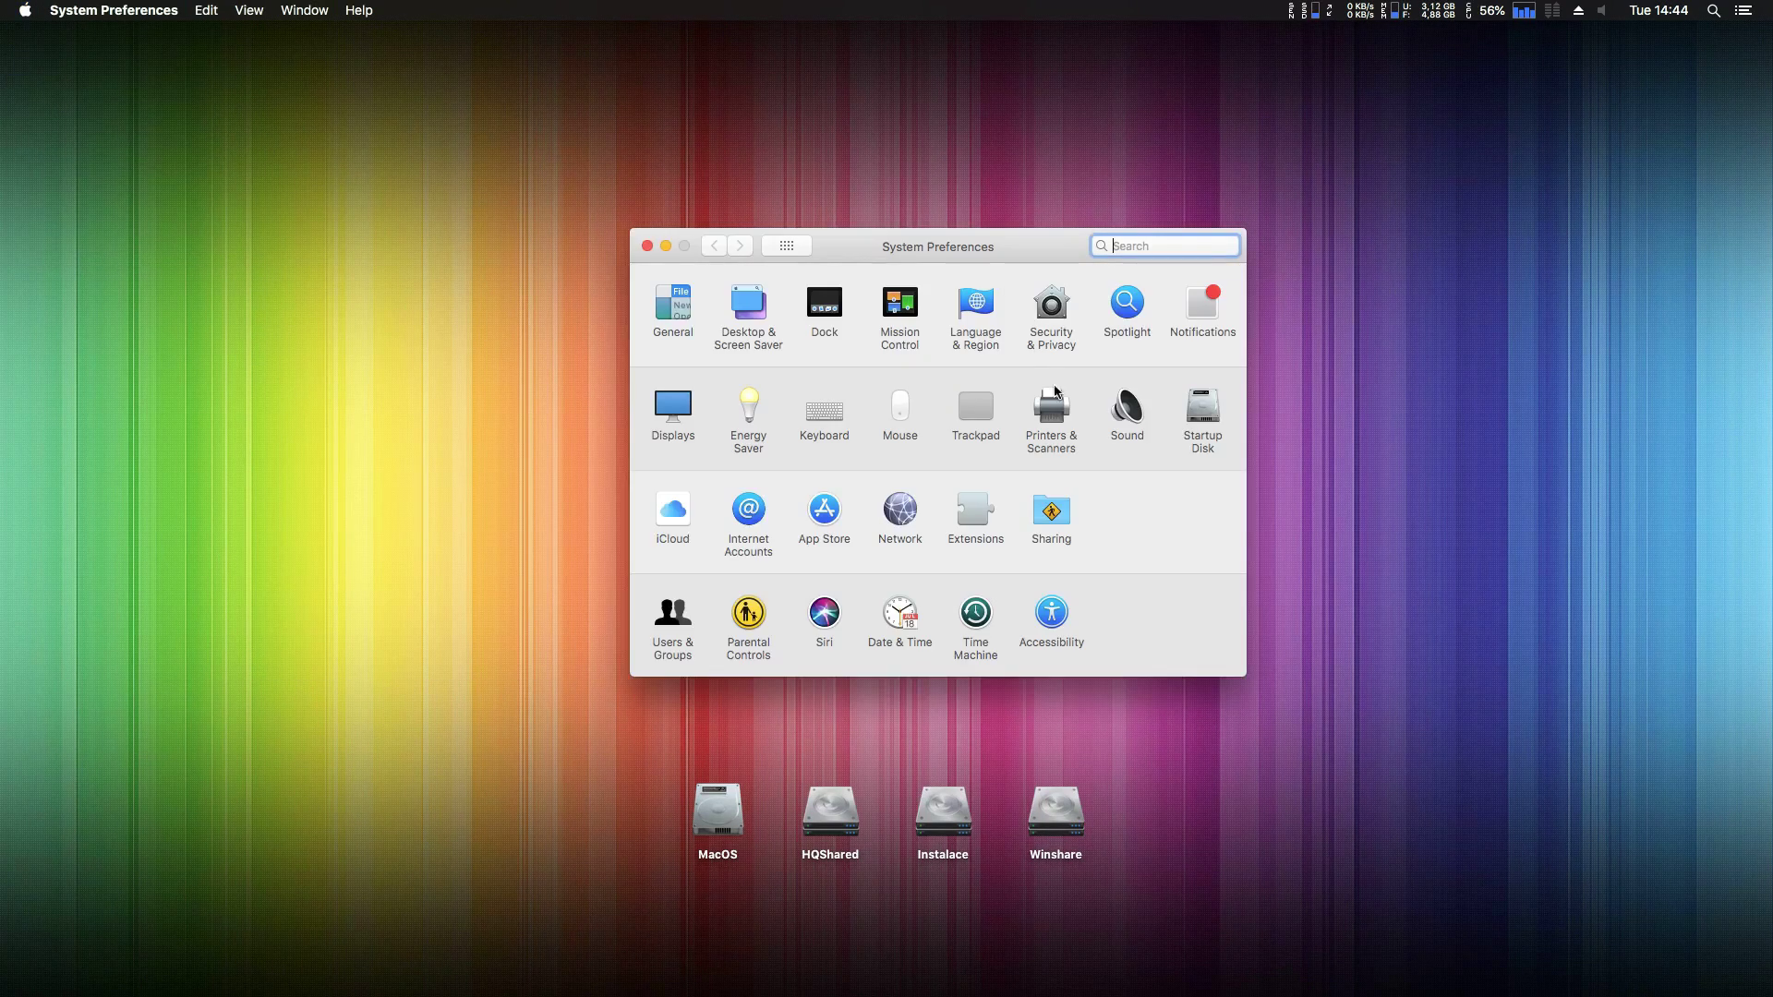
click(1131, 406)
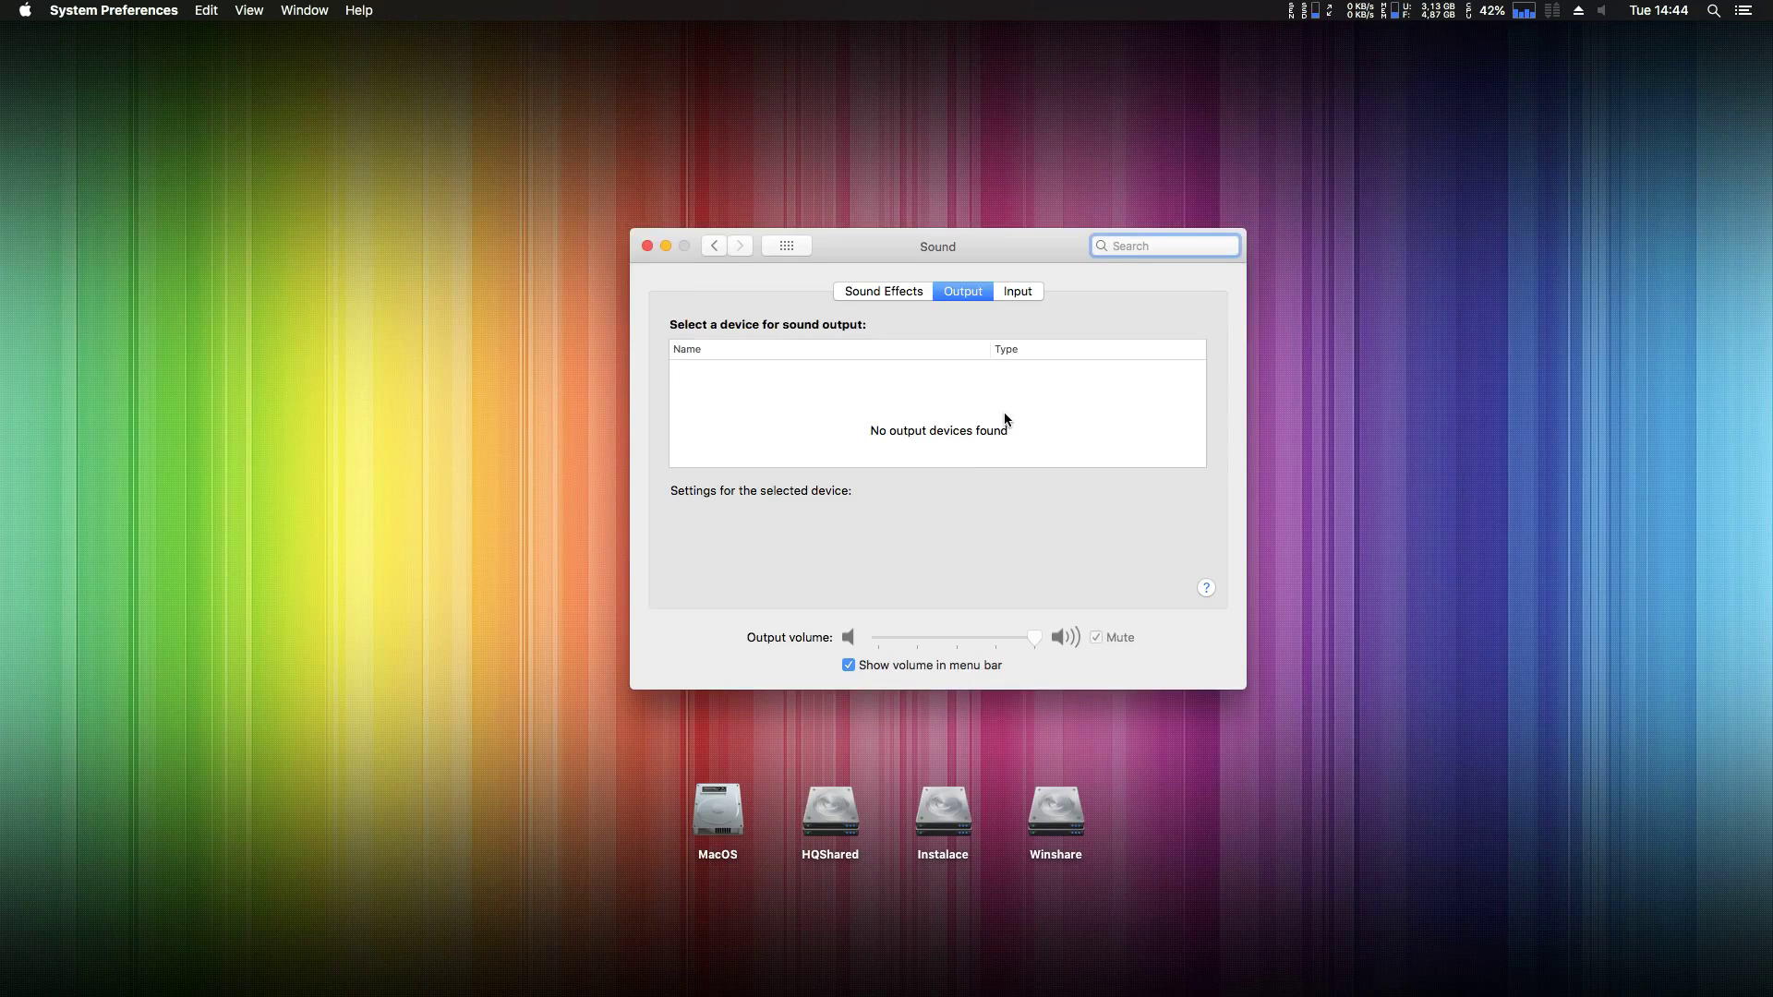
key(super+q)
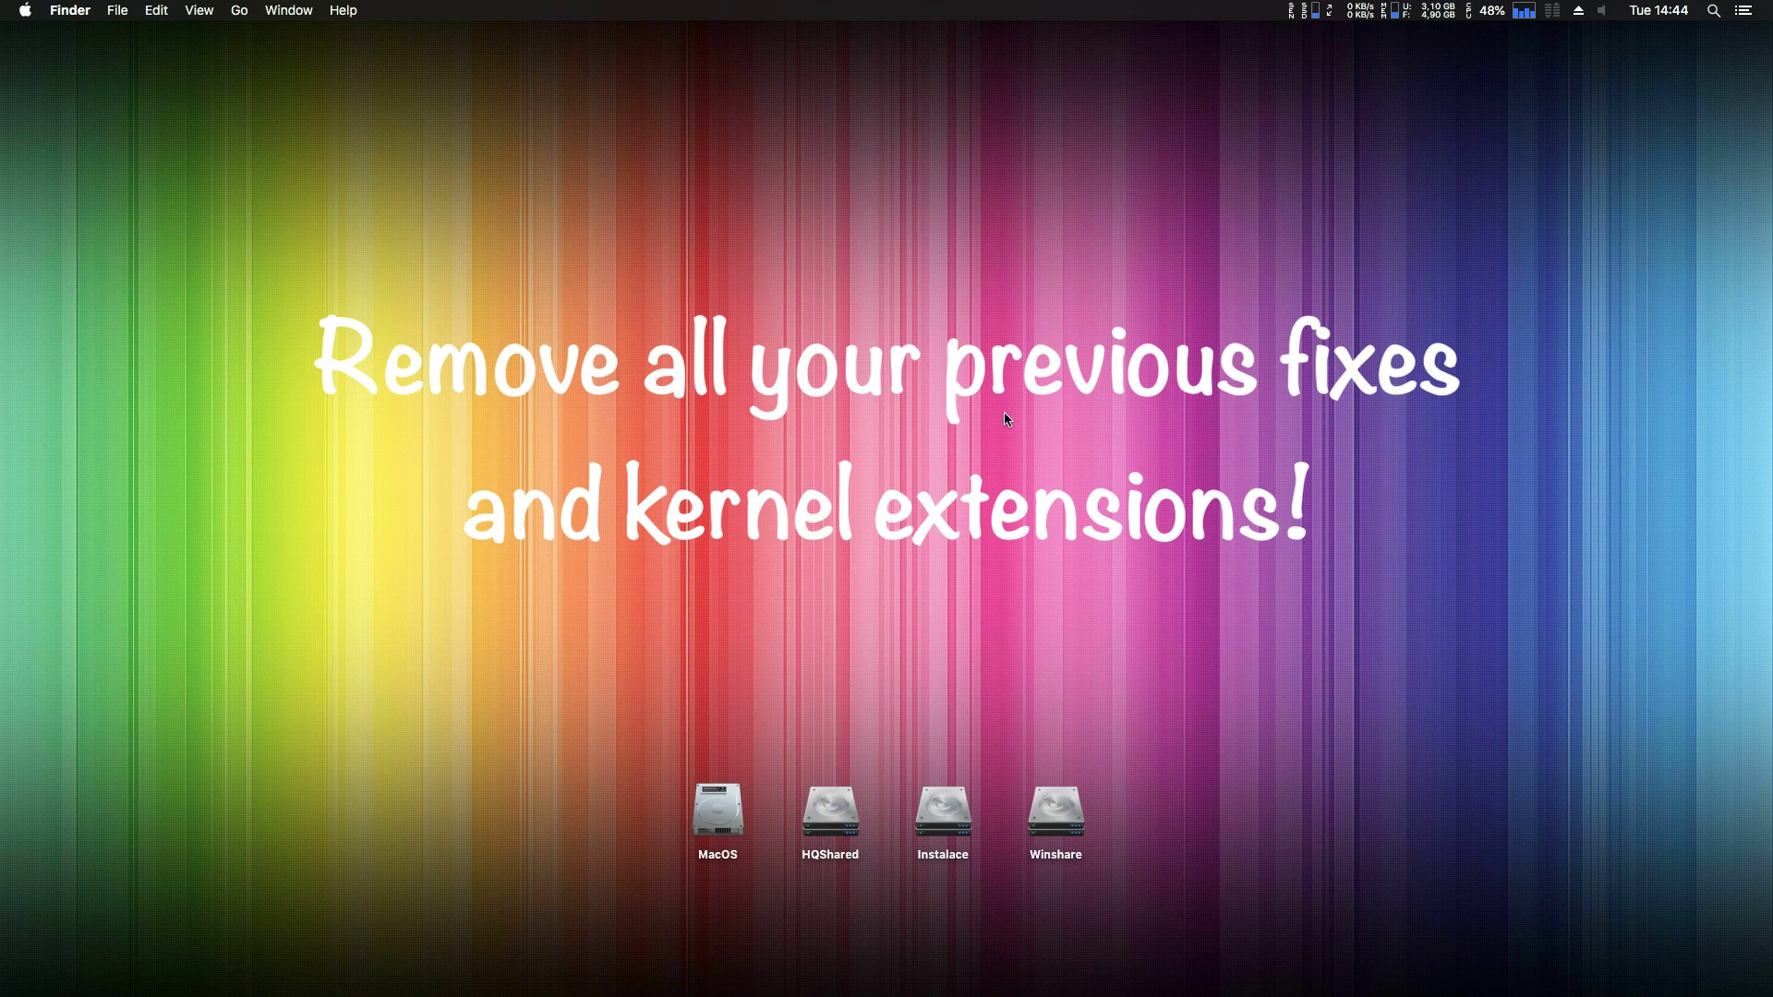
- Browse the kexts in the MacOS disk's Library/Extensions folder in column view
double_click(725, 805)
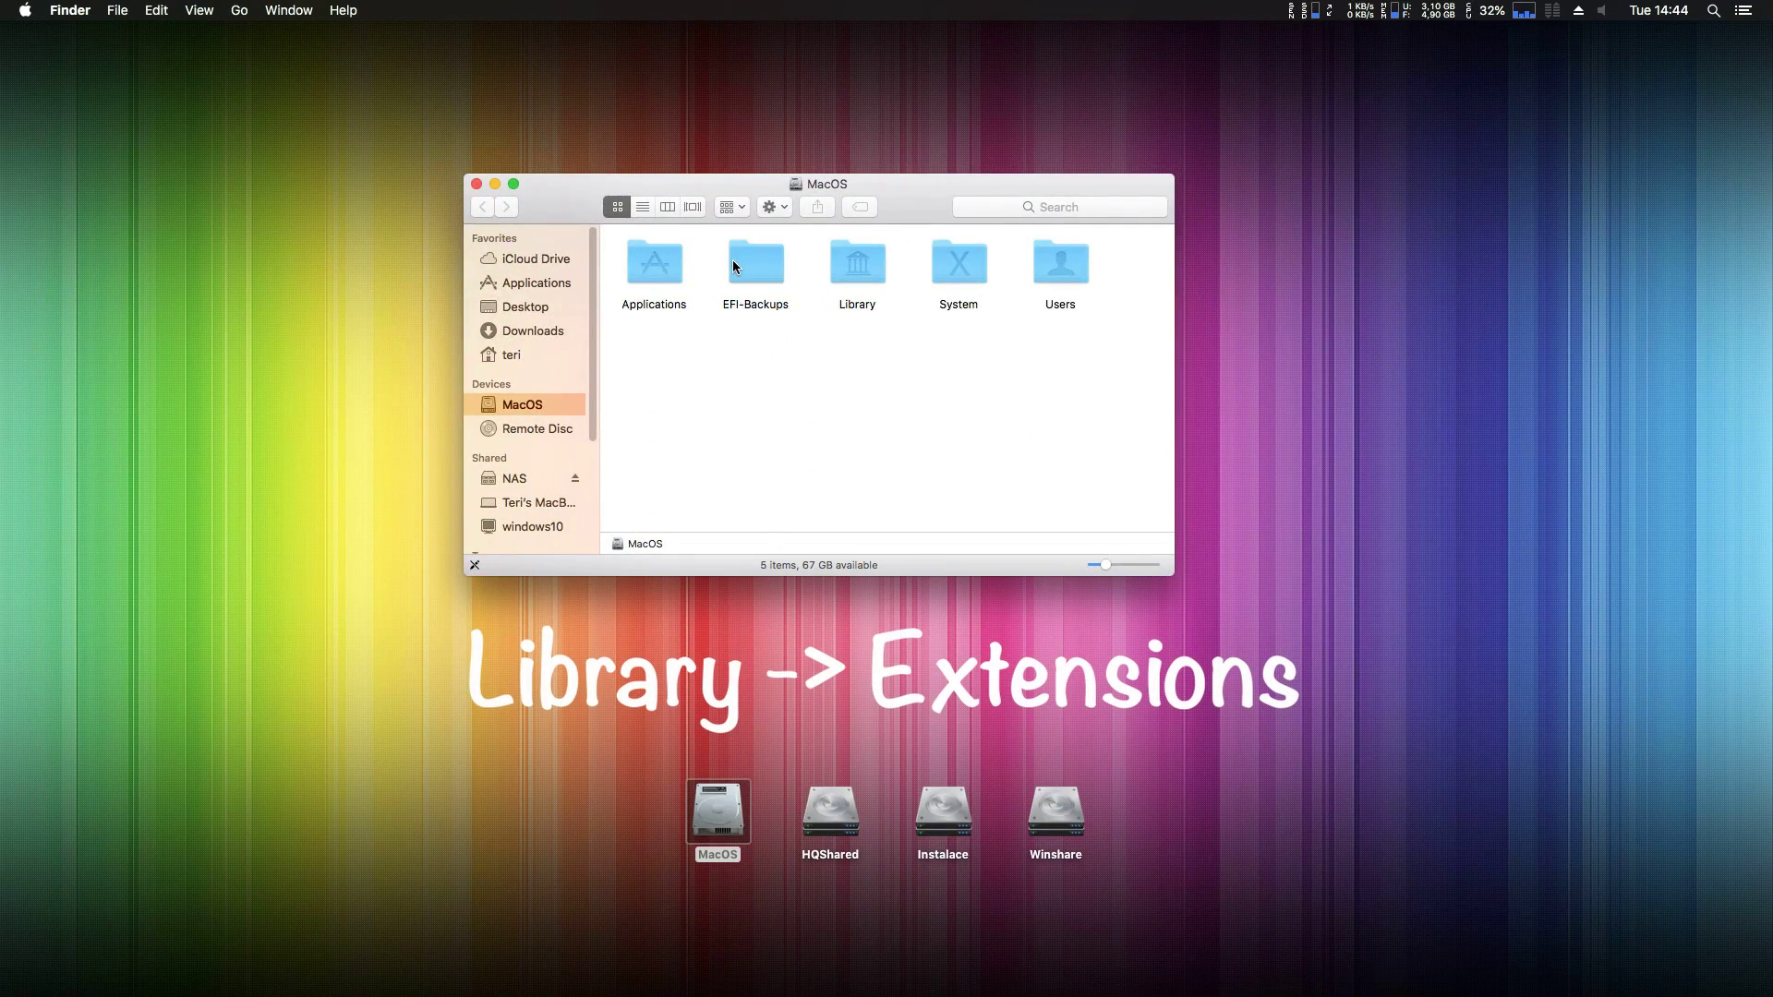
key(super+3)
click(645, 267)
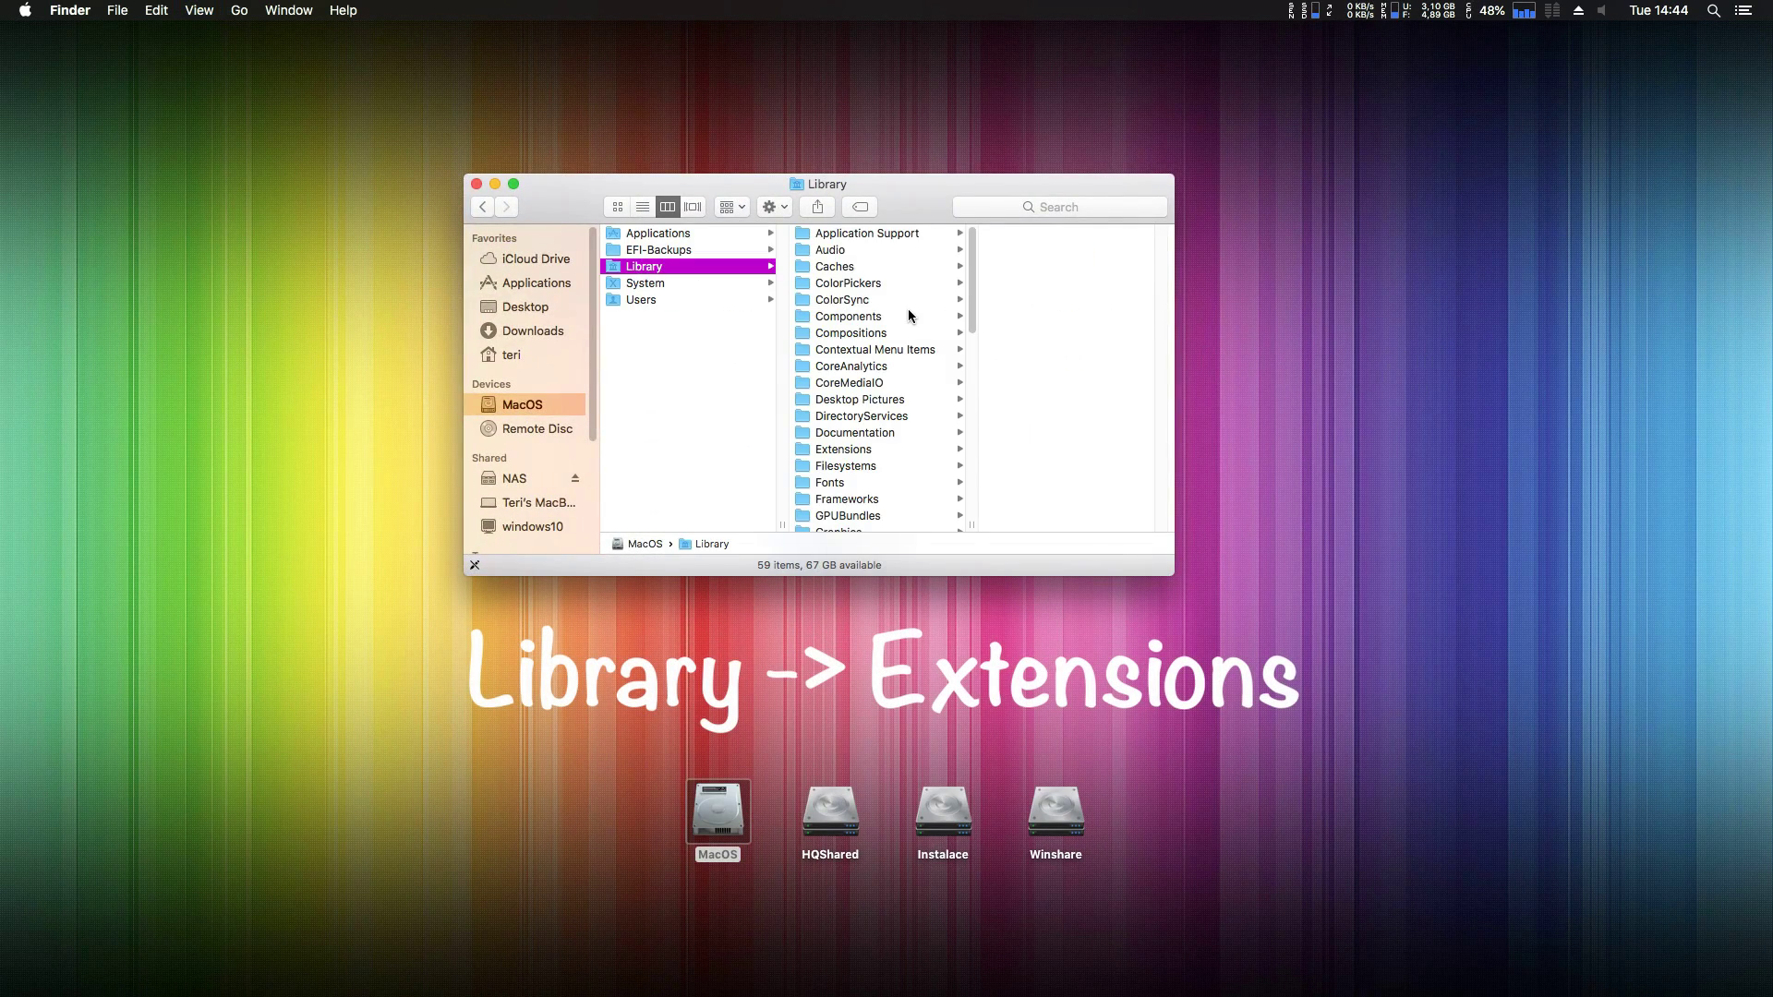
click(831, 450)
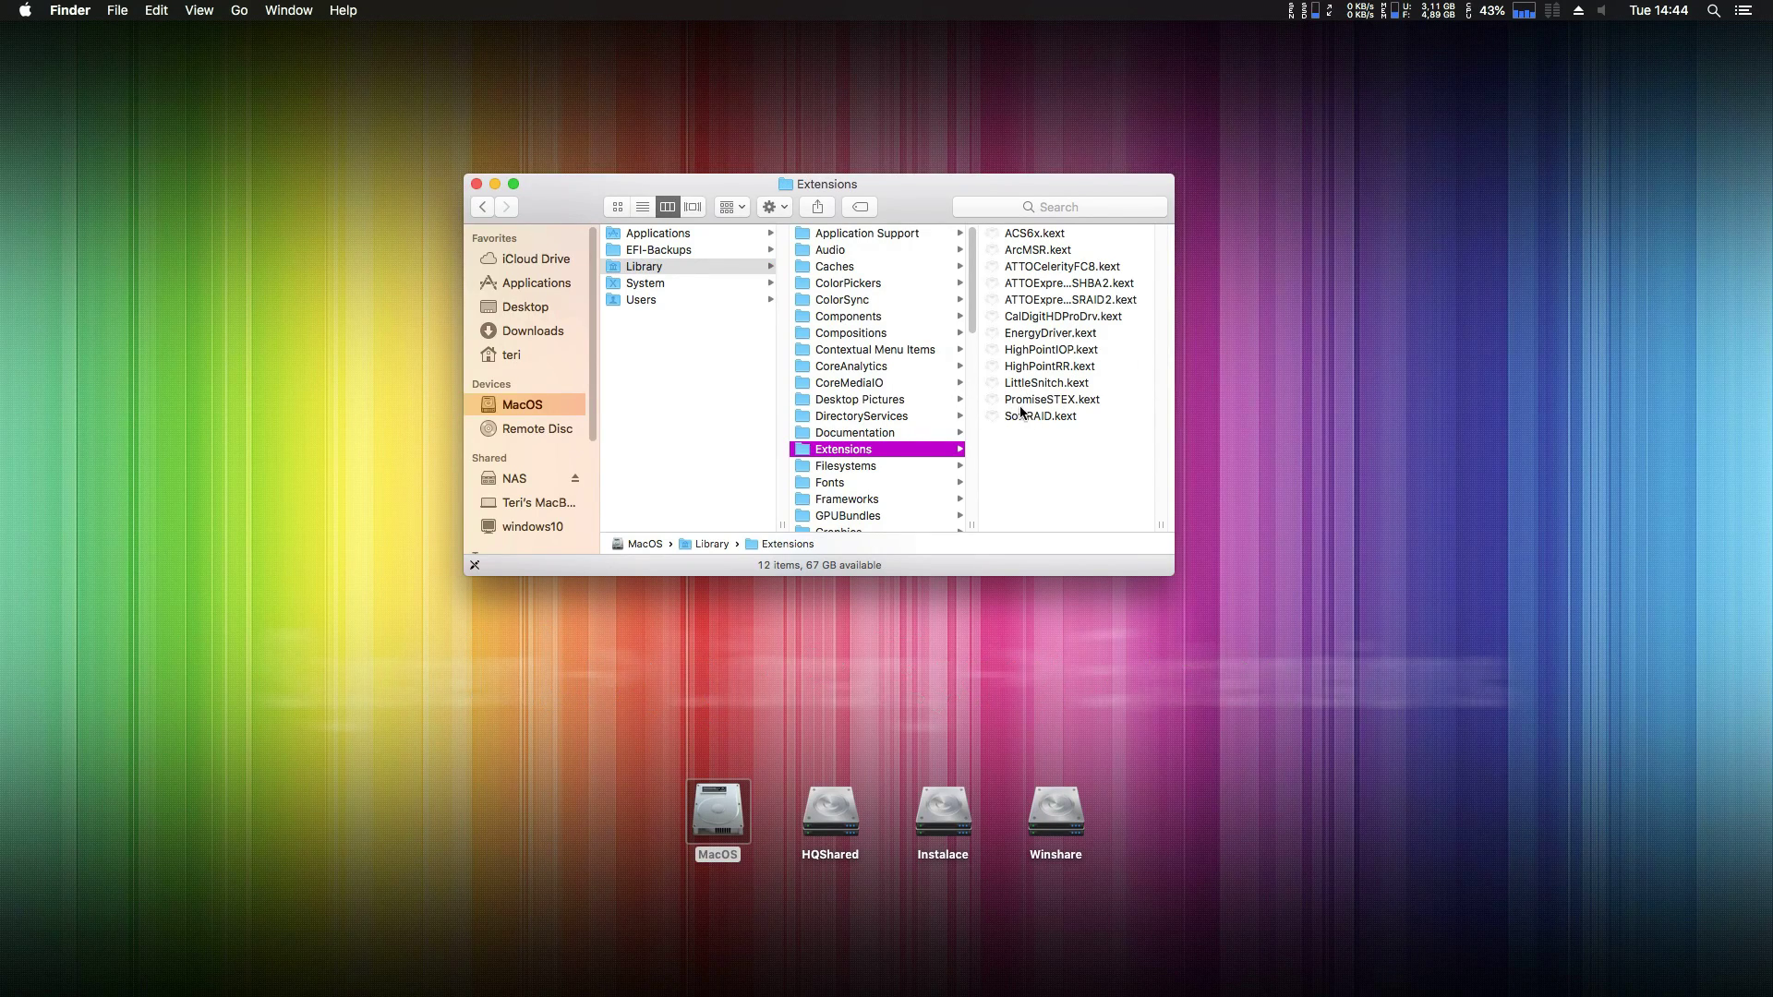
- Inspect the kexts in System/Library/Extensions as large icons in an enlarged window
click(681, 285)
click(841, 234)
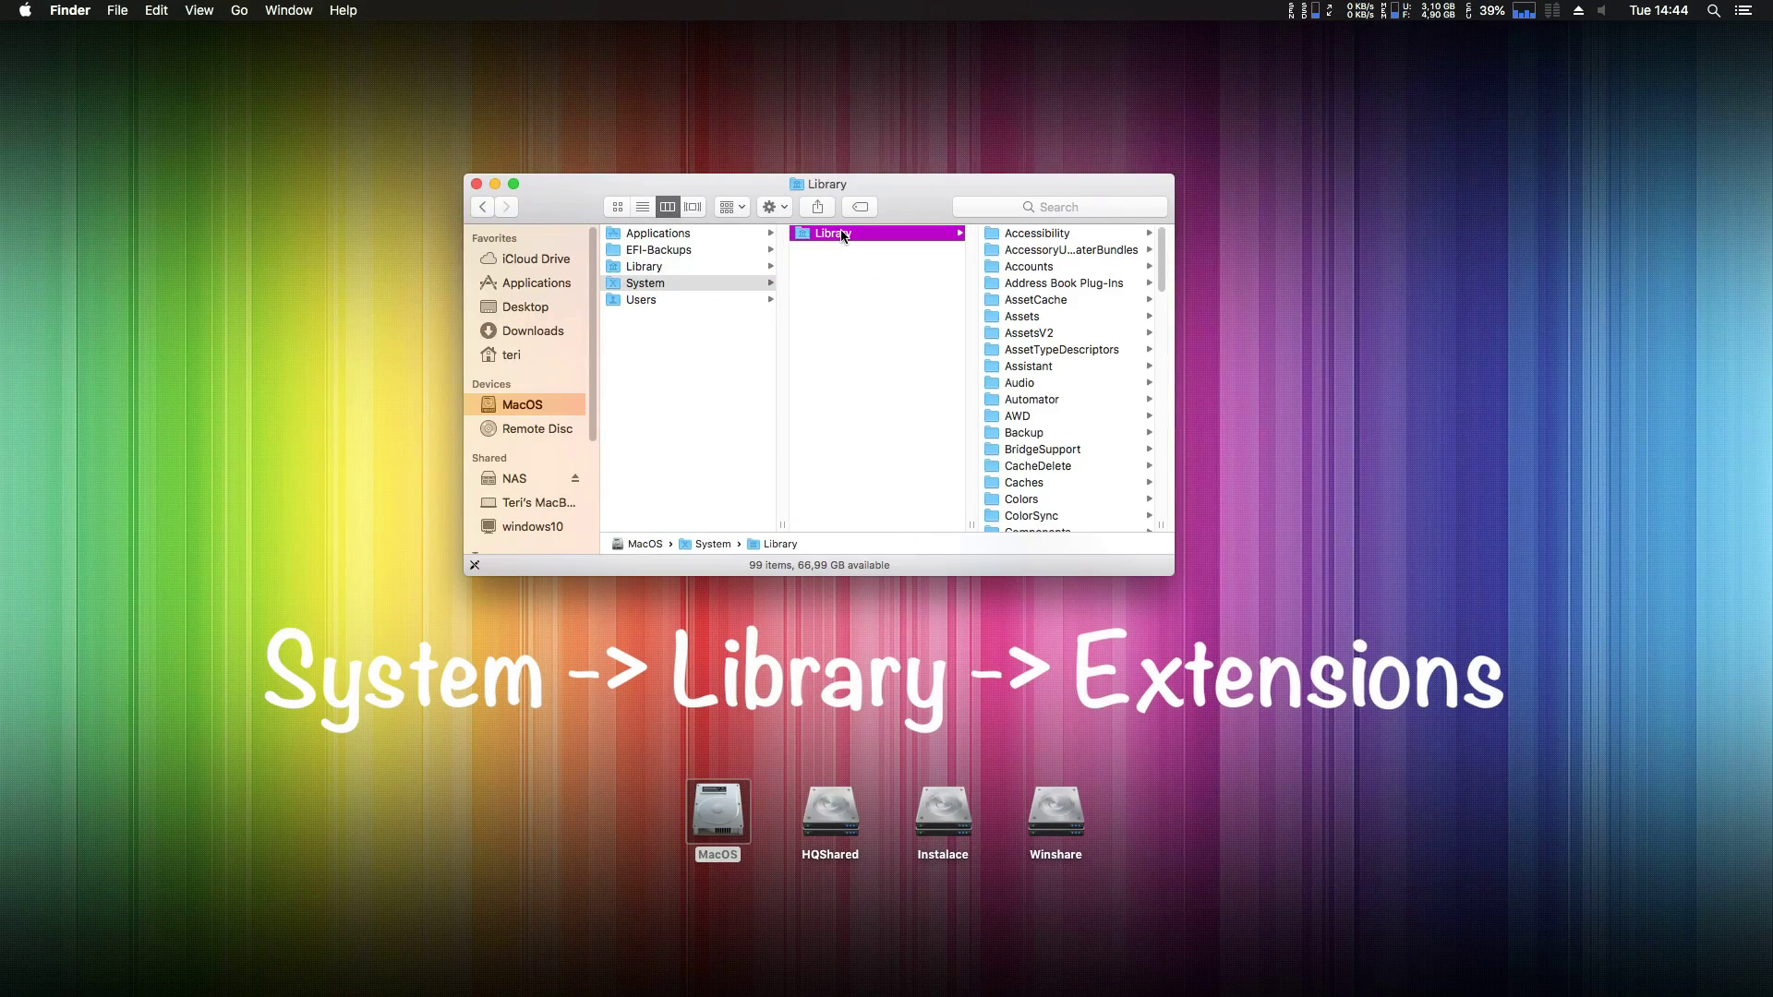
scroll(1062, 416, down, 3)
click(1039, 508)
click(620, 211)
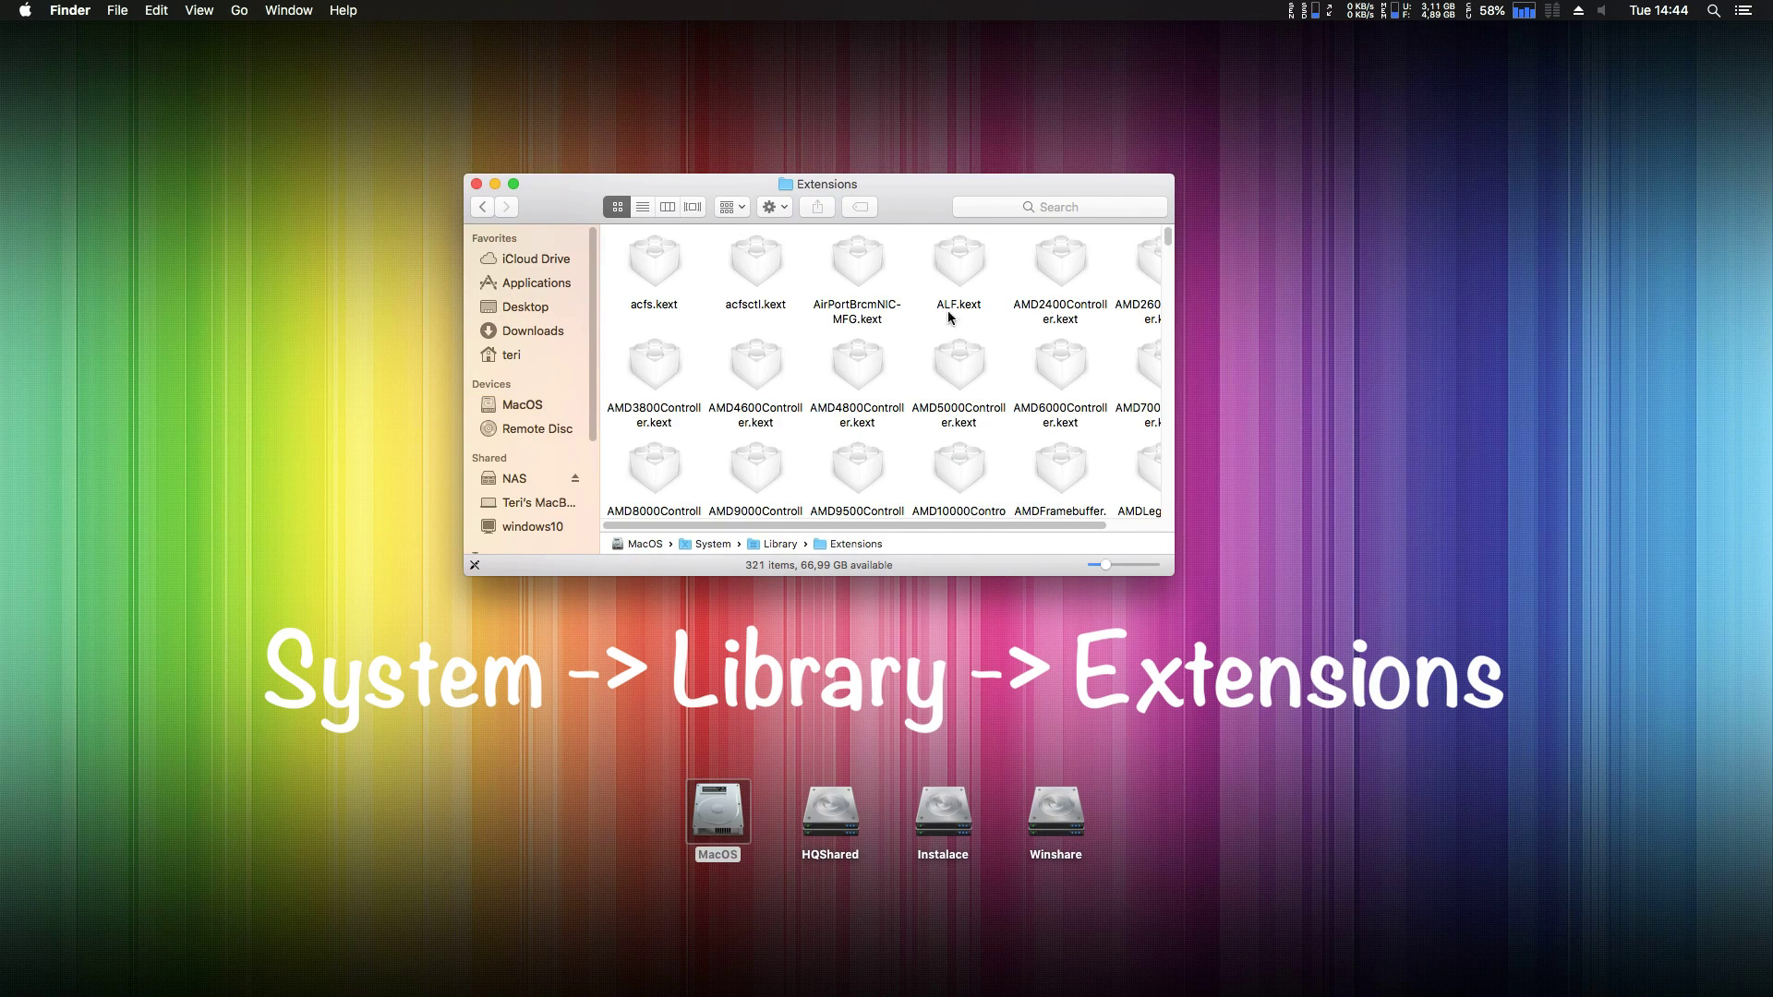
drag(1172, 574, 1263, 602)
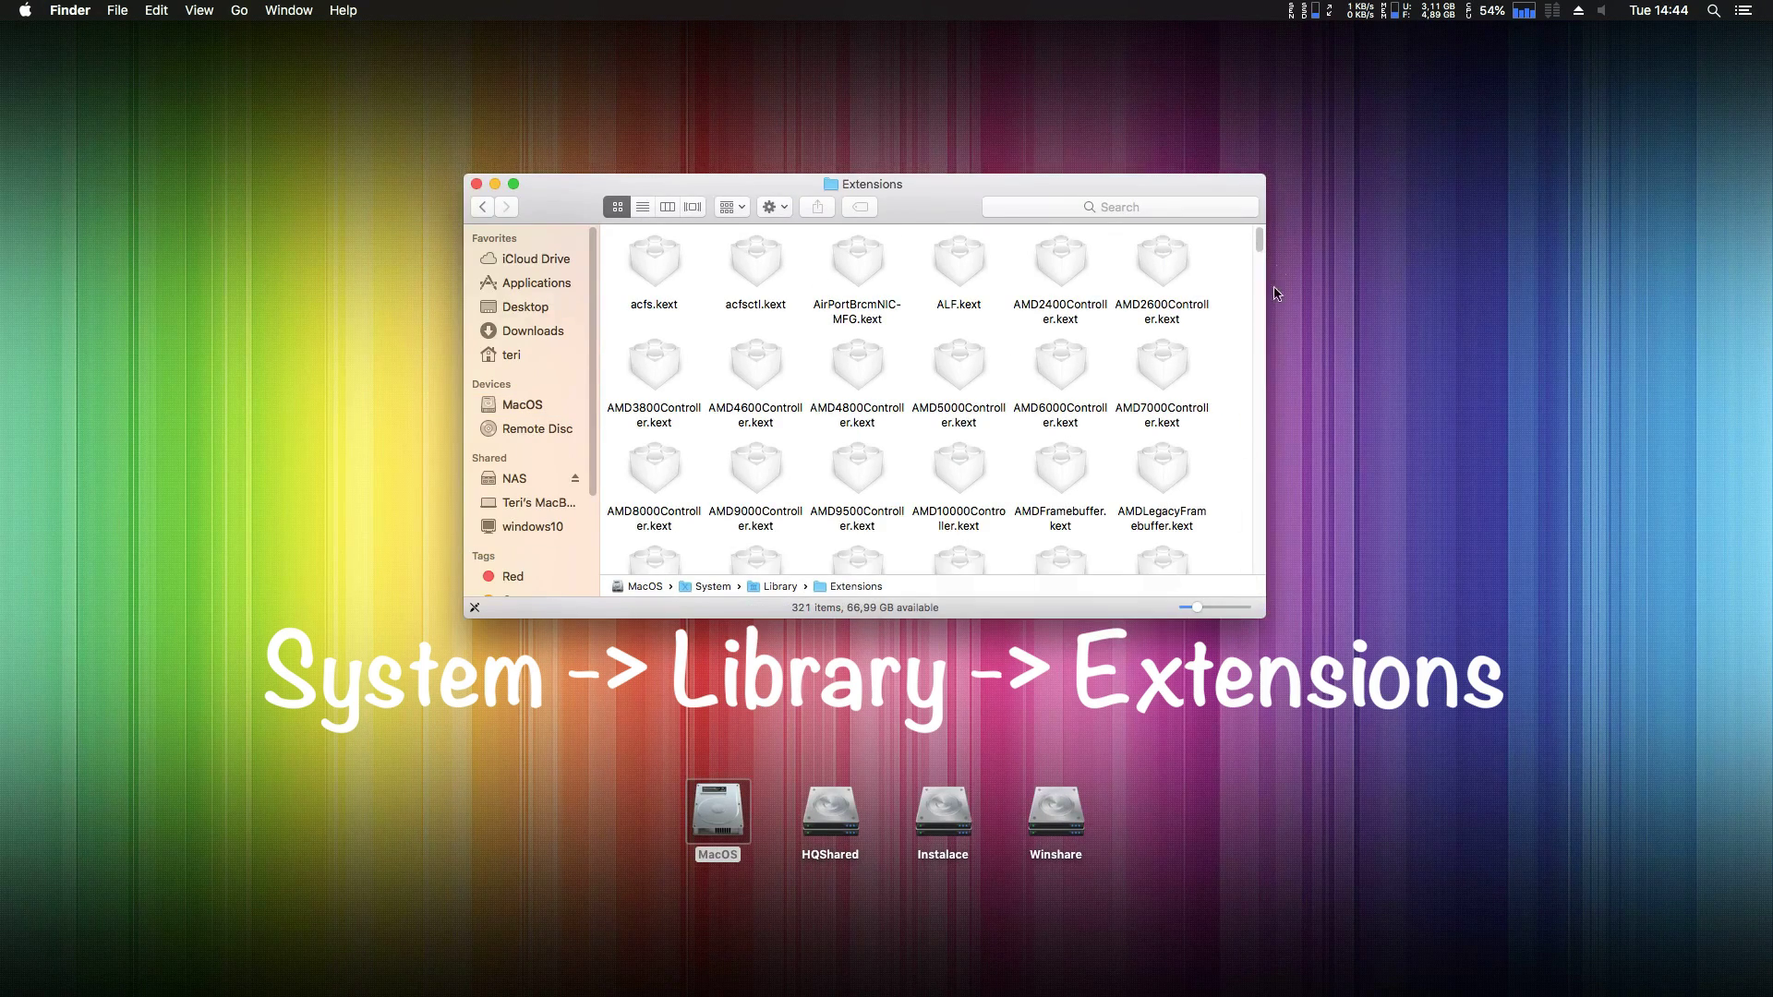
drag(1258, 240, 1261, 563)
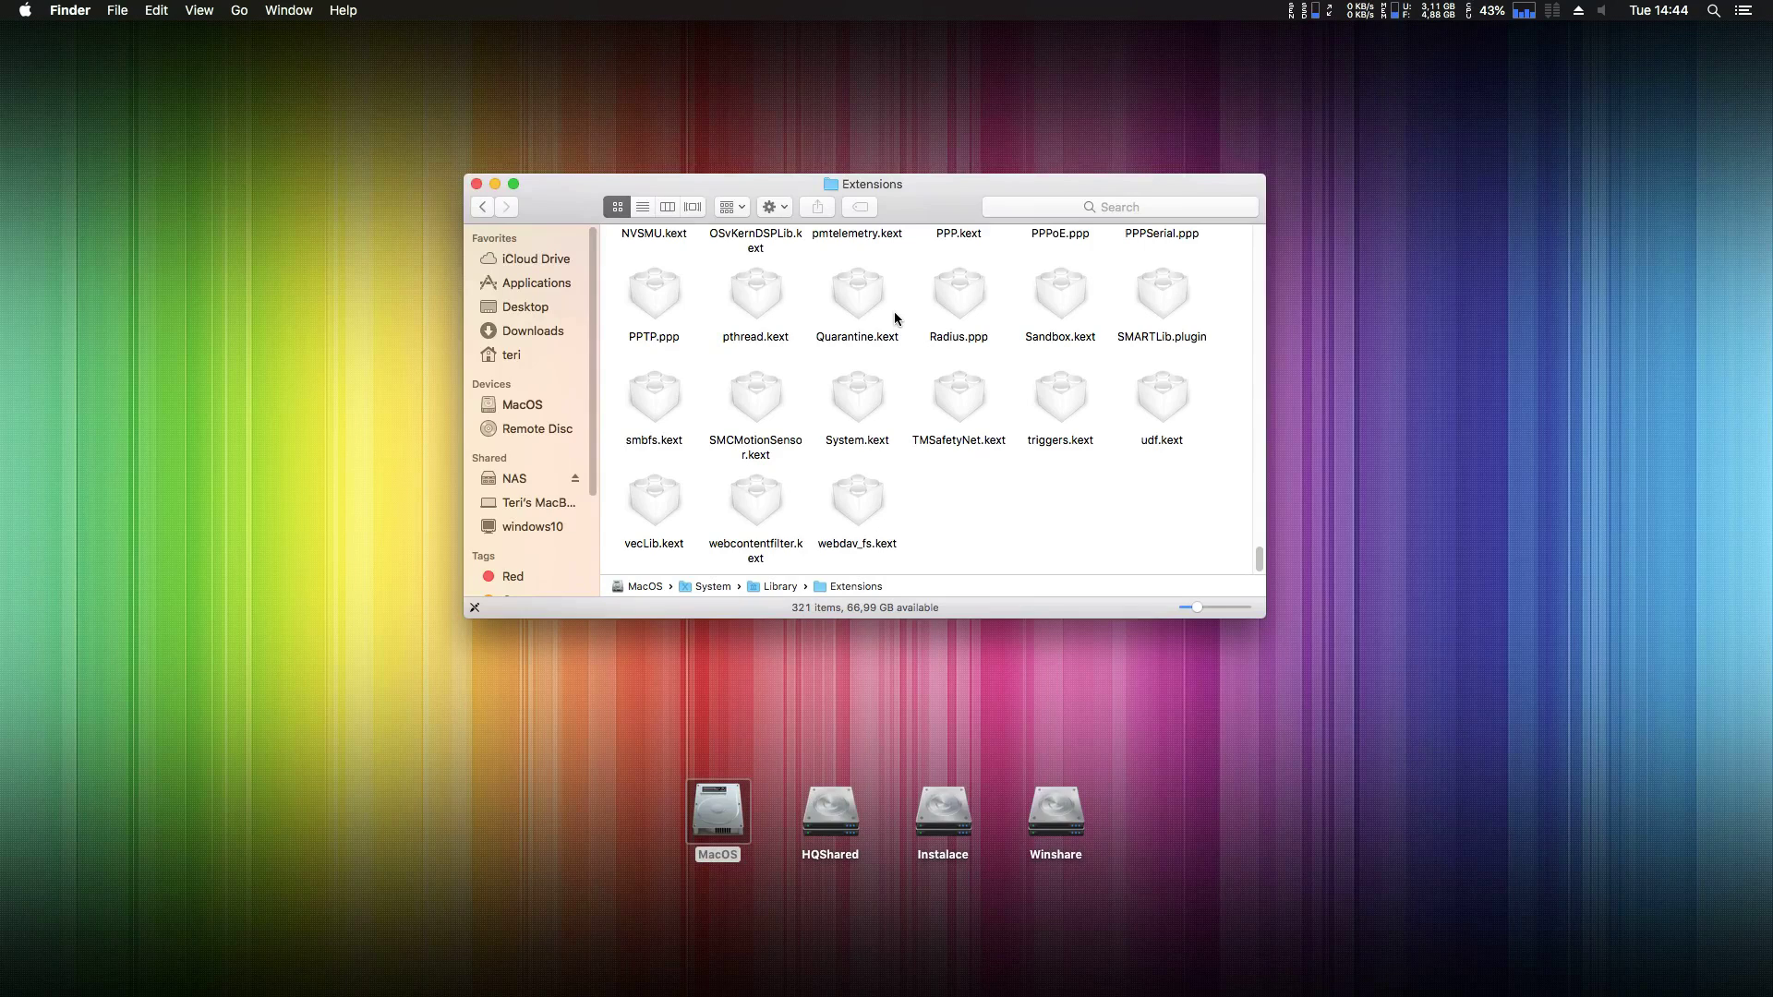
key(super+w)
- Search Google for 'z270 gaming plus' in Safari and open the MSI product page
mouse_move(683, 965)
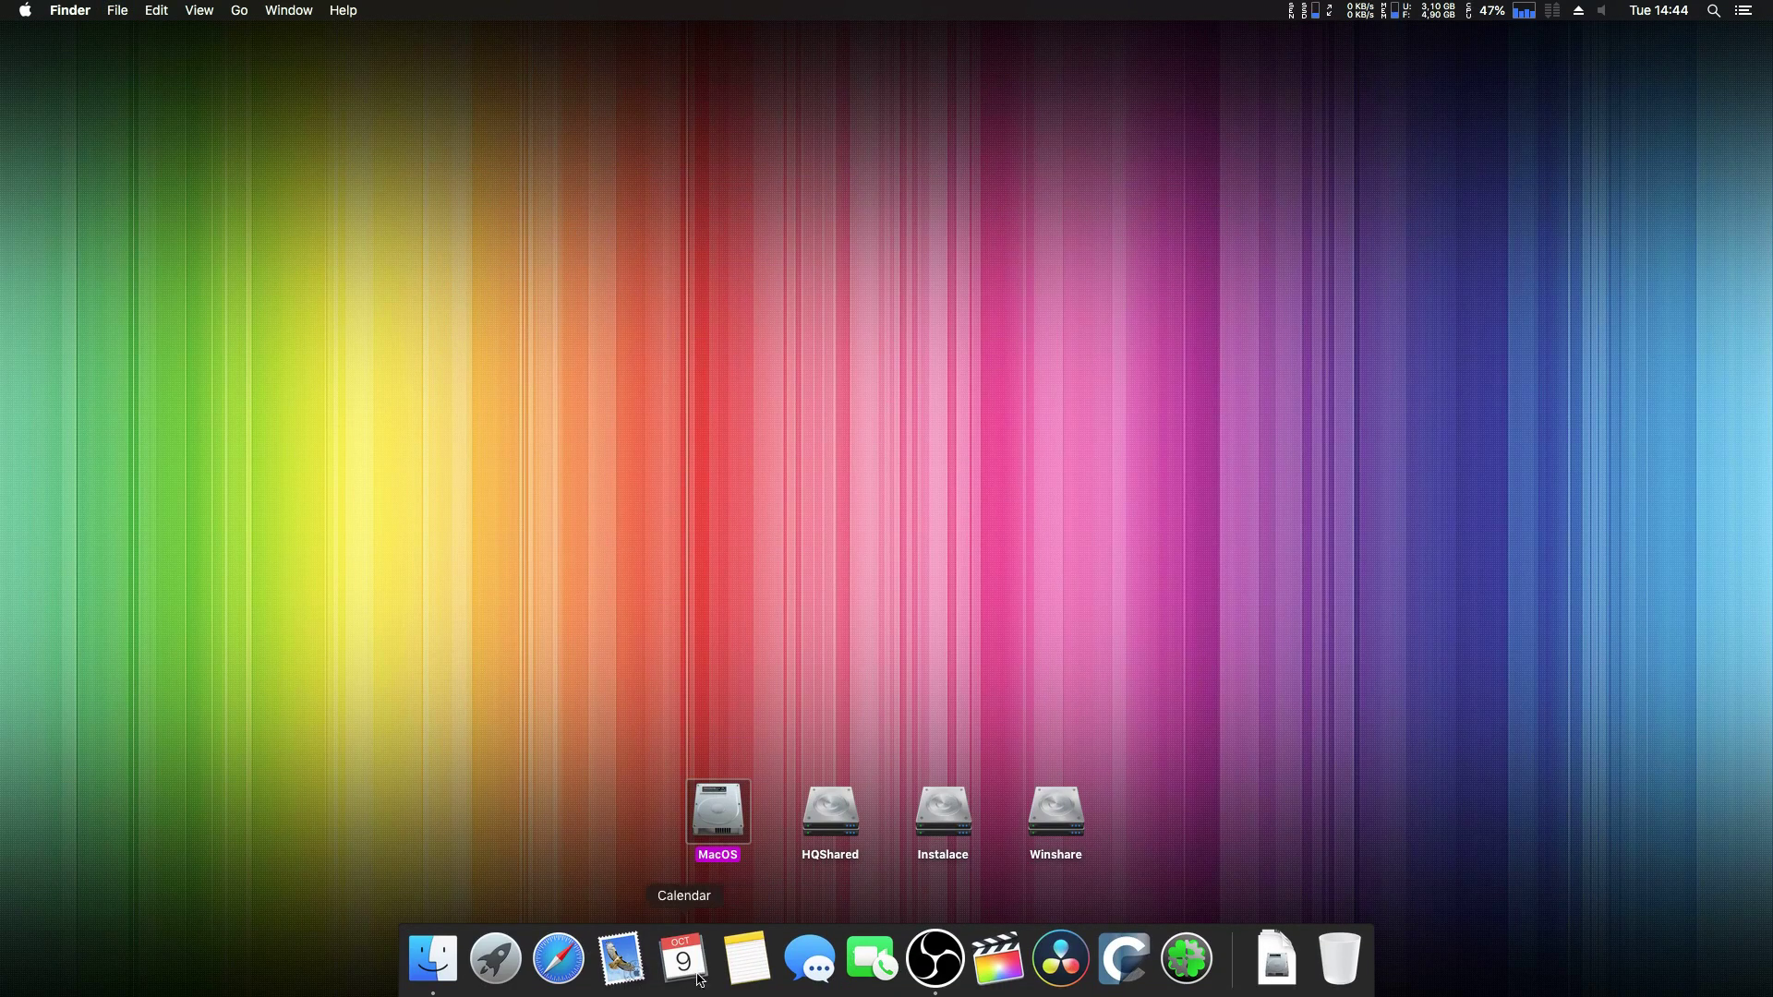
click(560, 957)
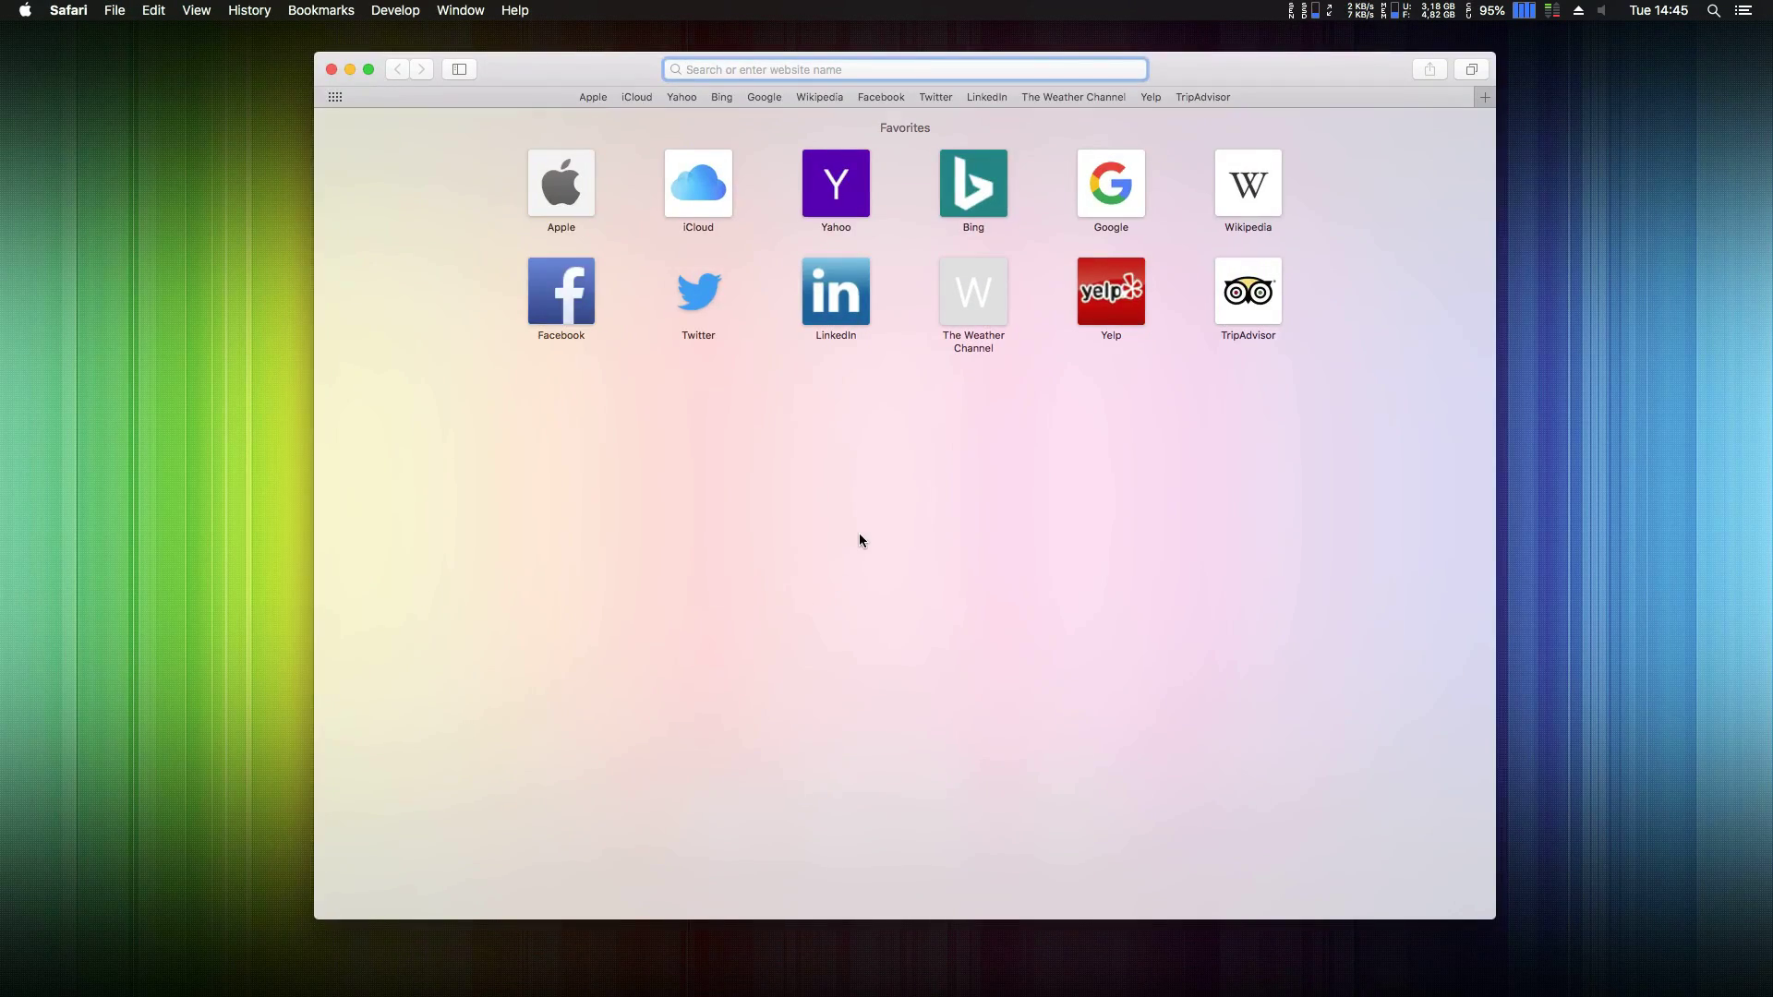
text(z270 )
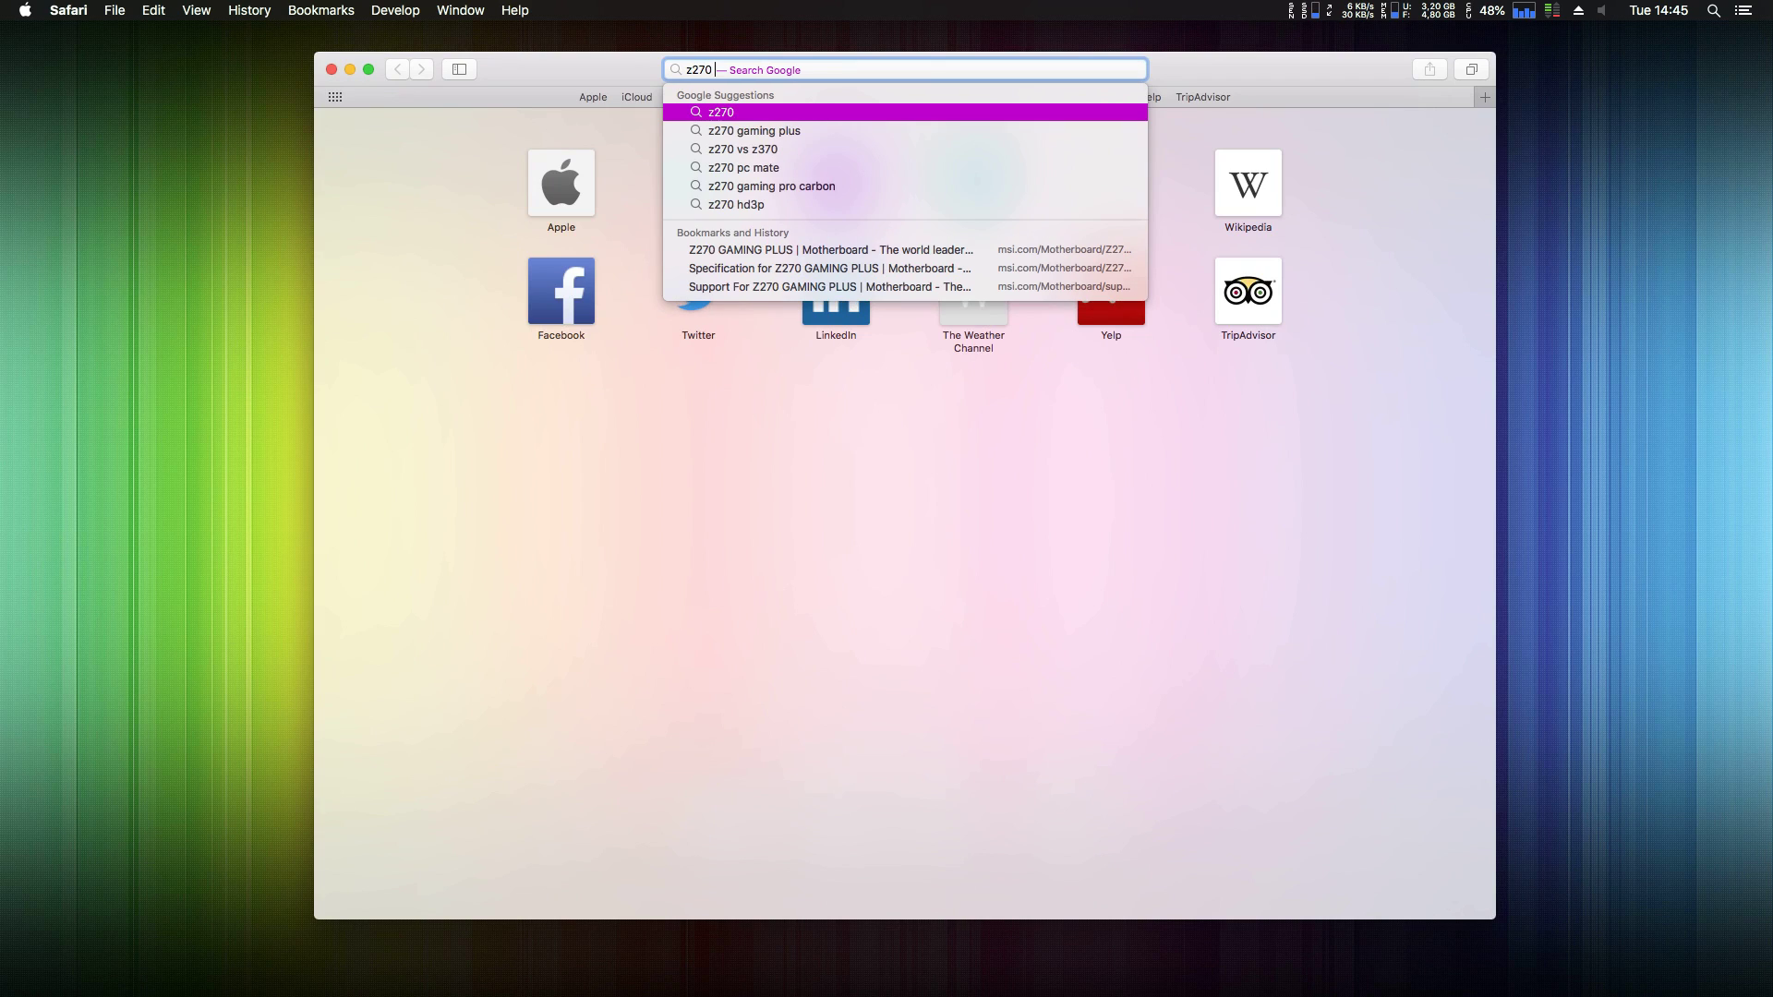
text(gaming plus)
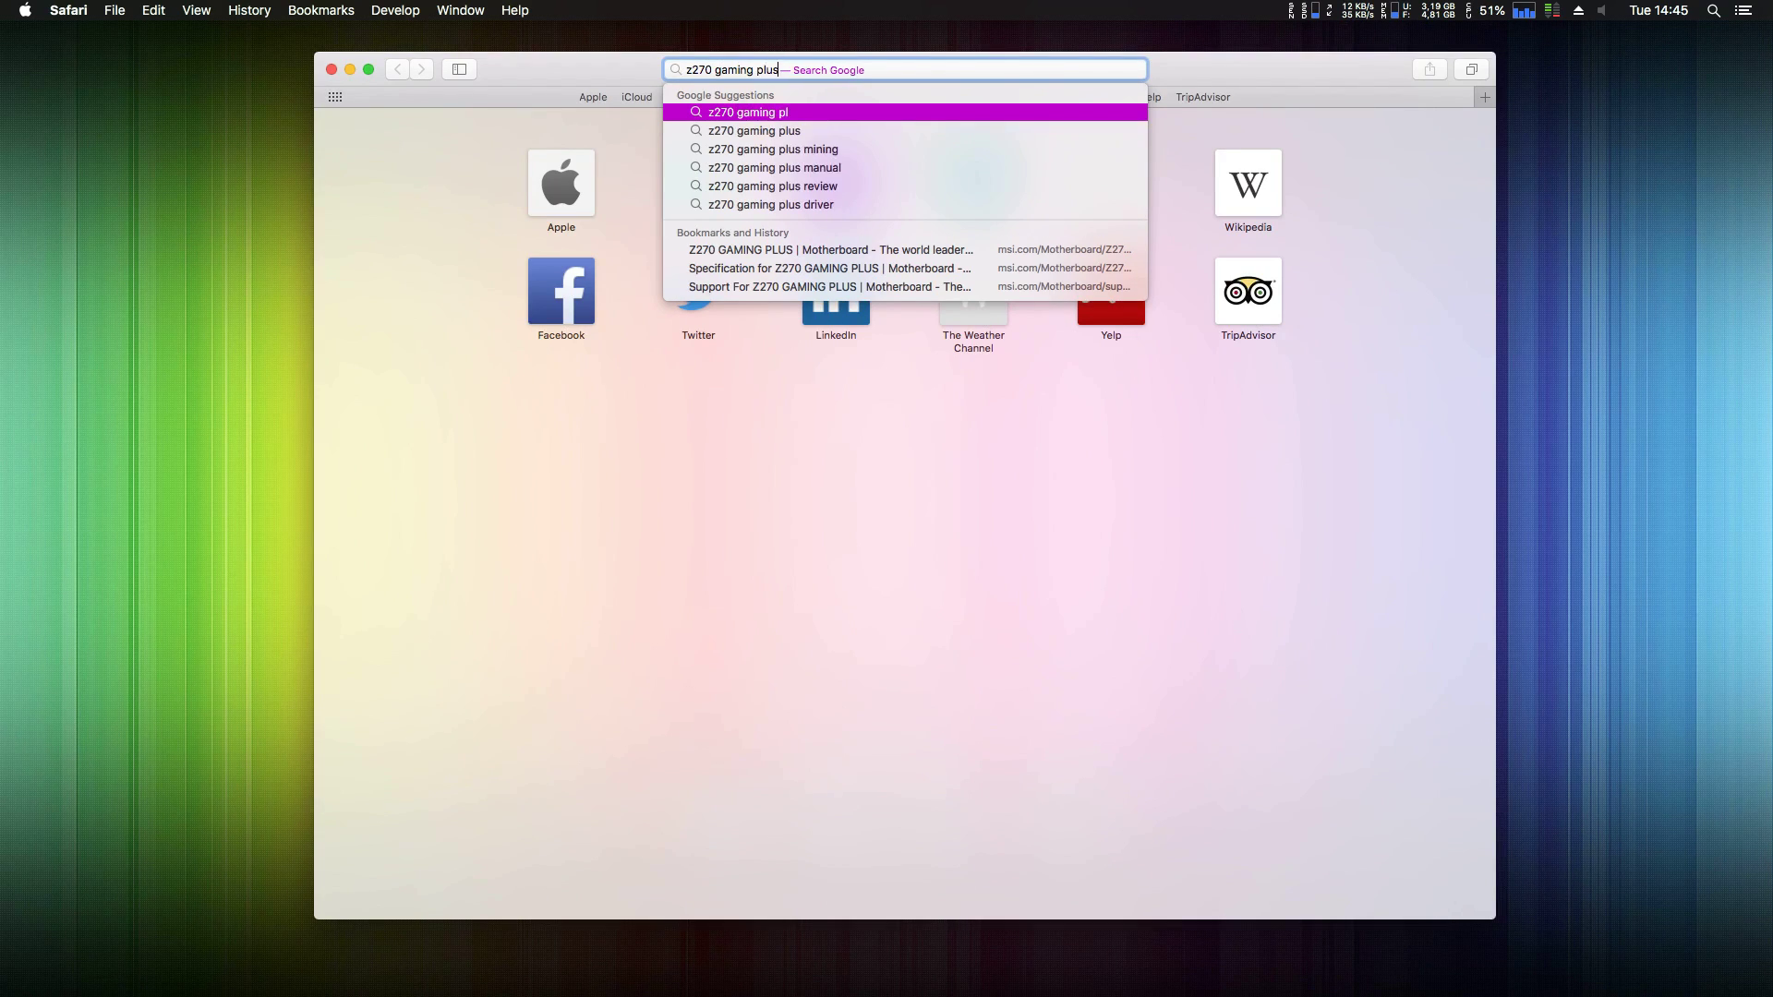
key(Return)
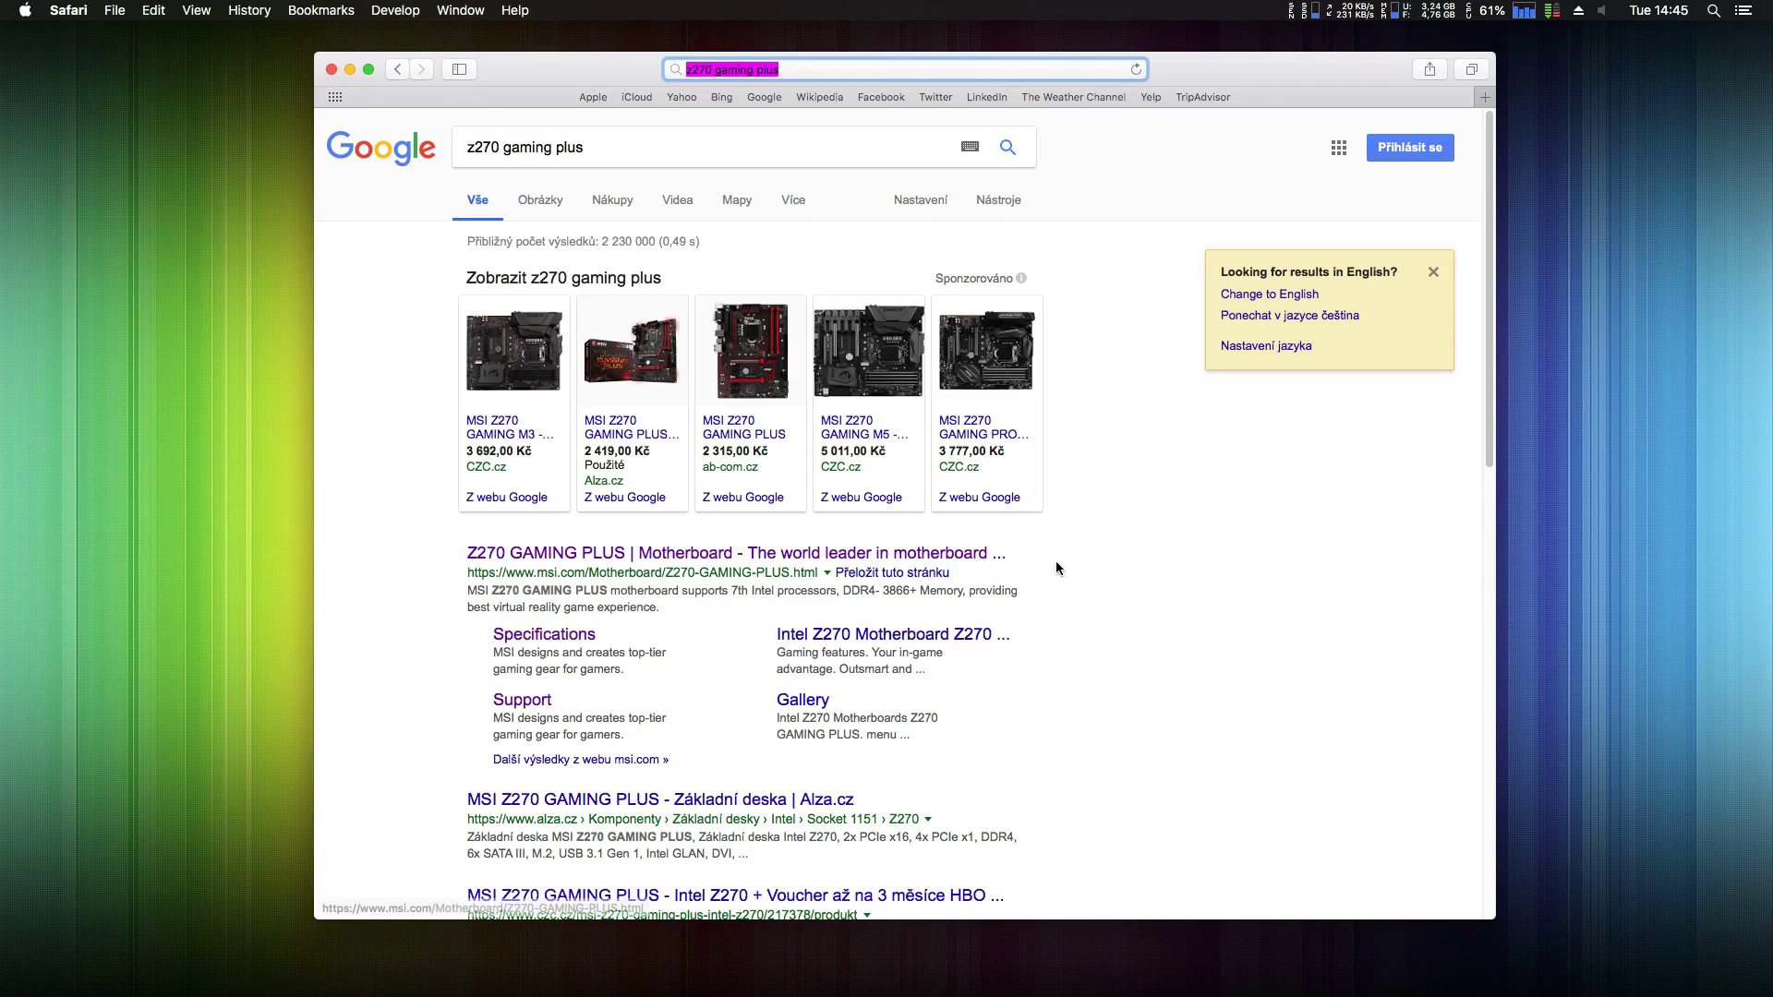
click(1057, 565)
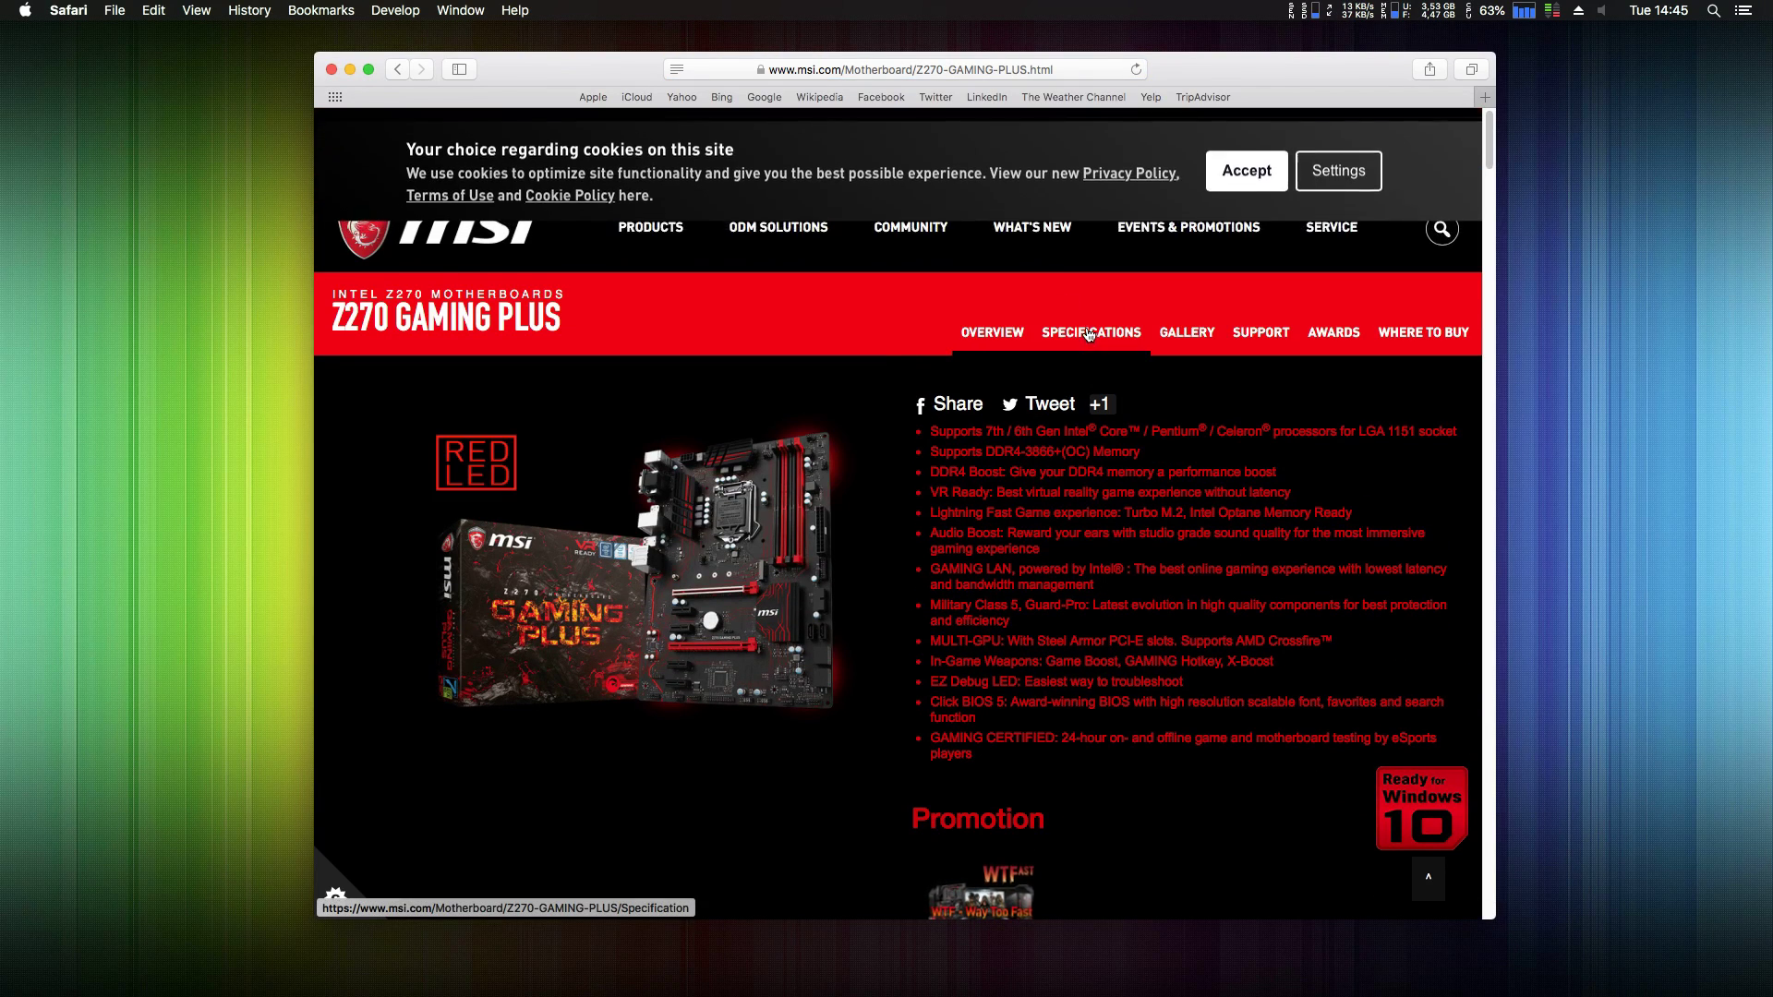
- Find the Realtek ALC892 audio codec in the board's detailed specifications
click(1091, 334)
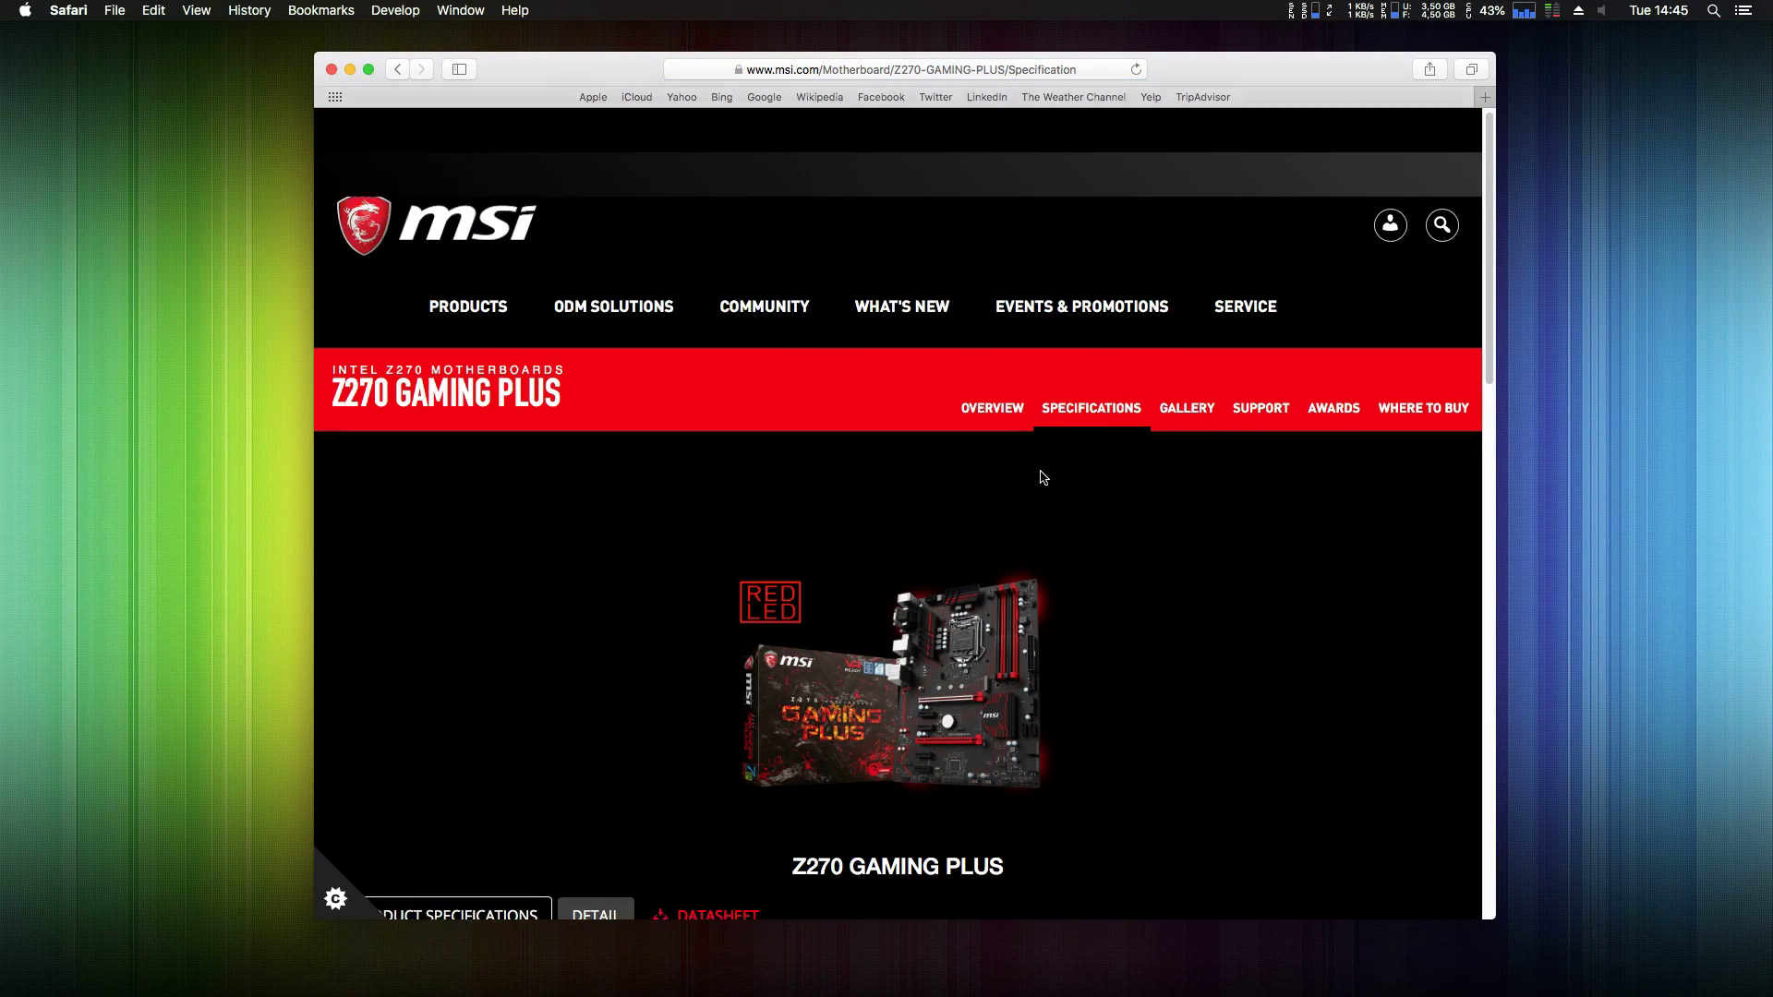
scroll(1040, 479, down, 8)
scroll(639, 406, up, 4)
click(598, 402)
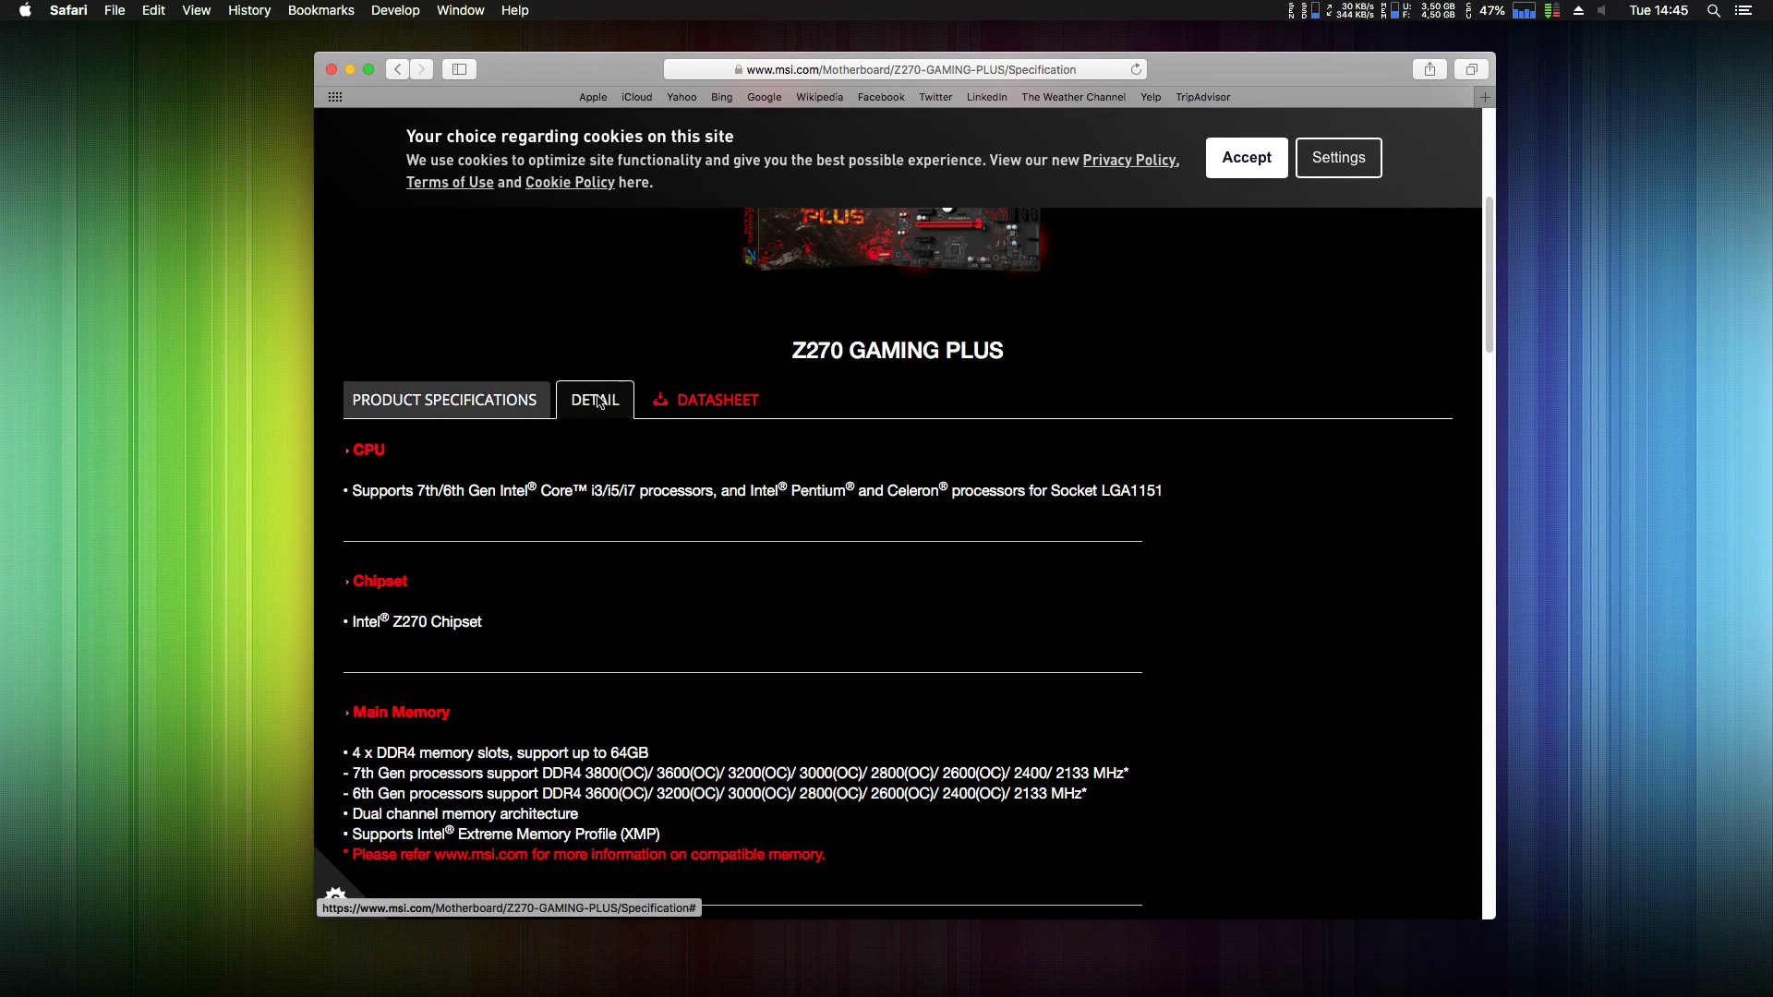
scroll(1128, 484, down, 15)
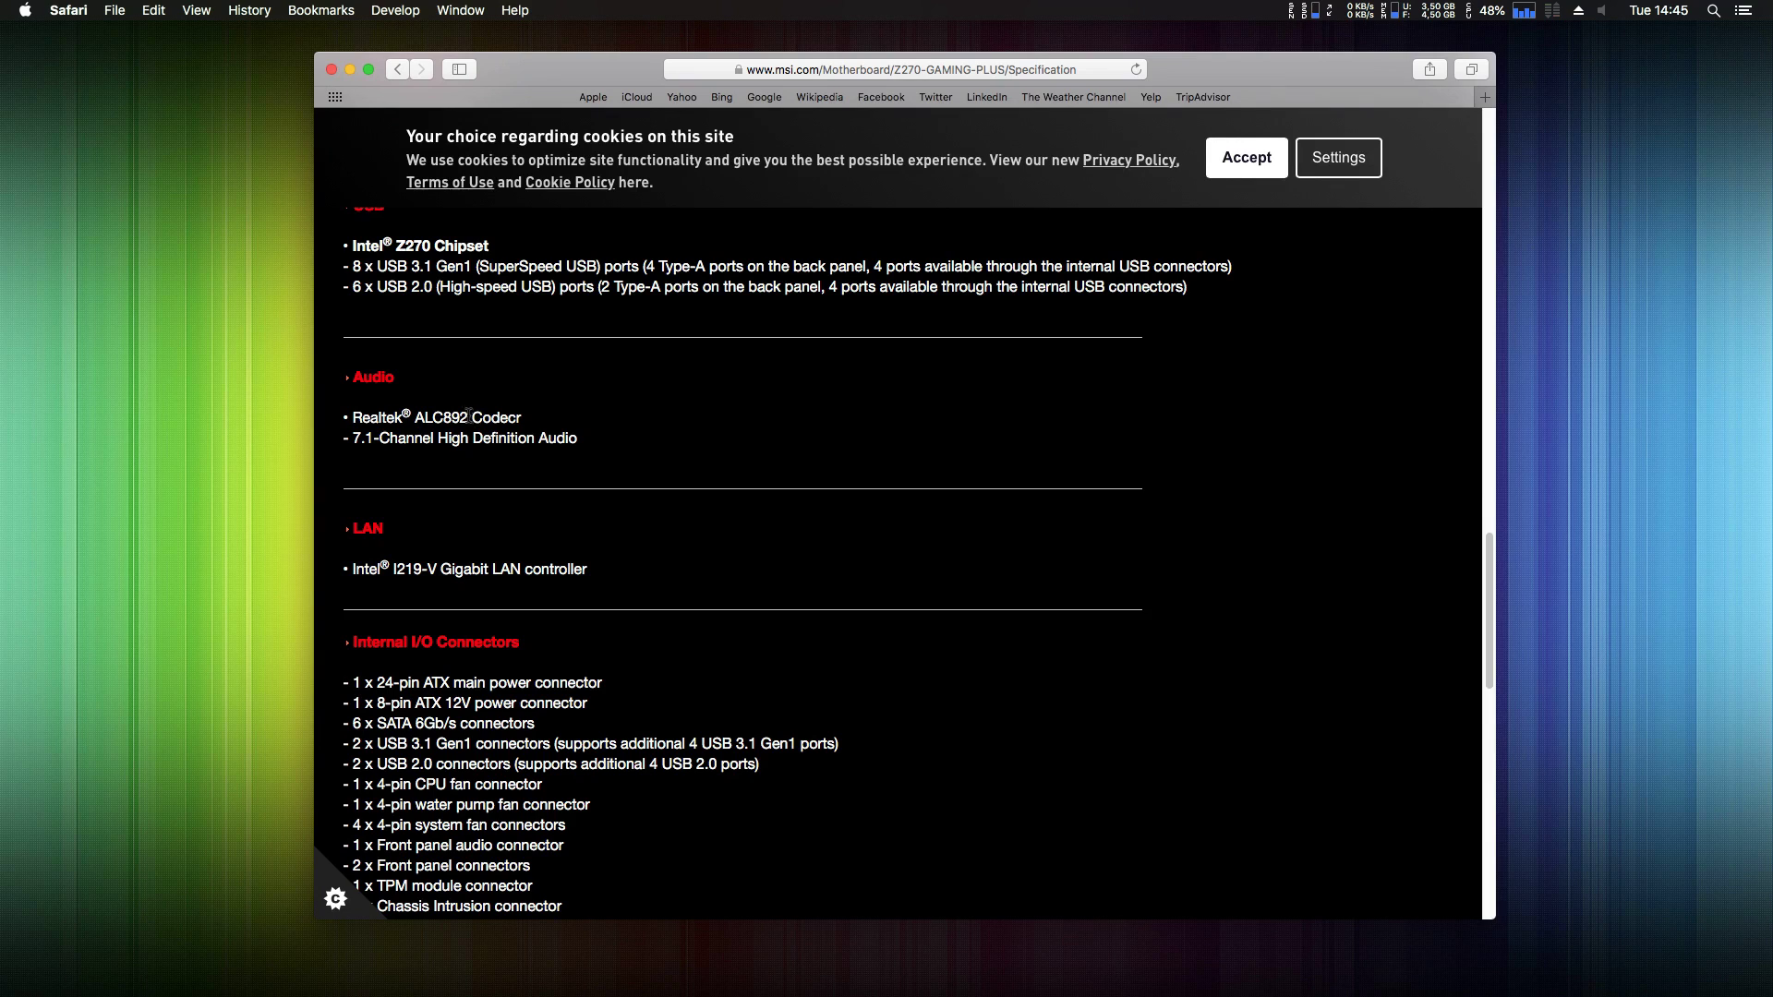
double_click(469, 416)
- Search for 'applealc' in a new tab and open the AppleALC wiki's supported codecs table
key(super+t)
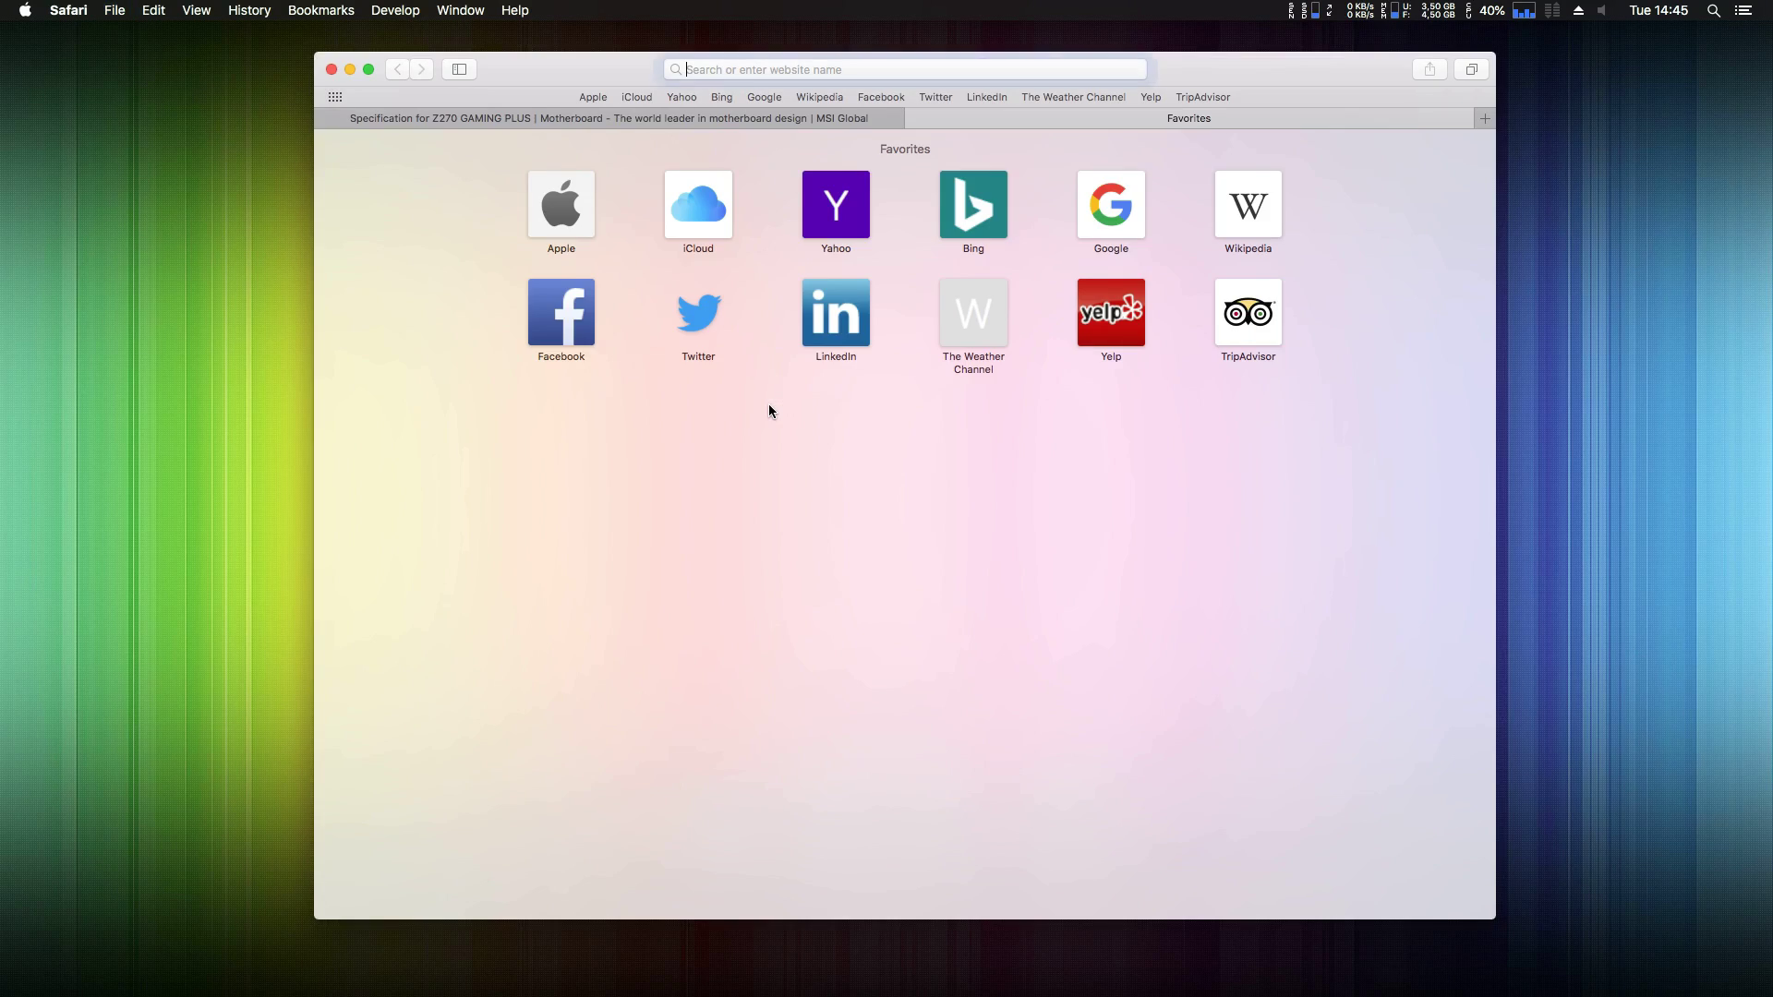
text(applealc)
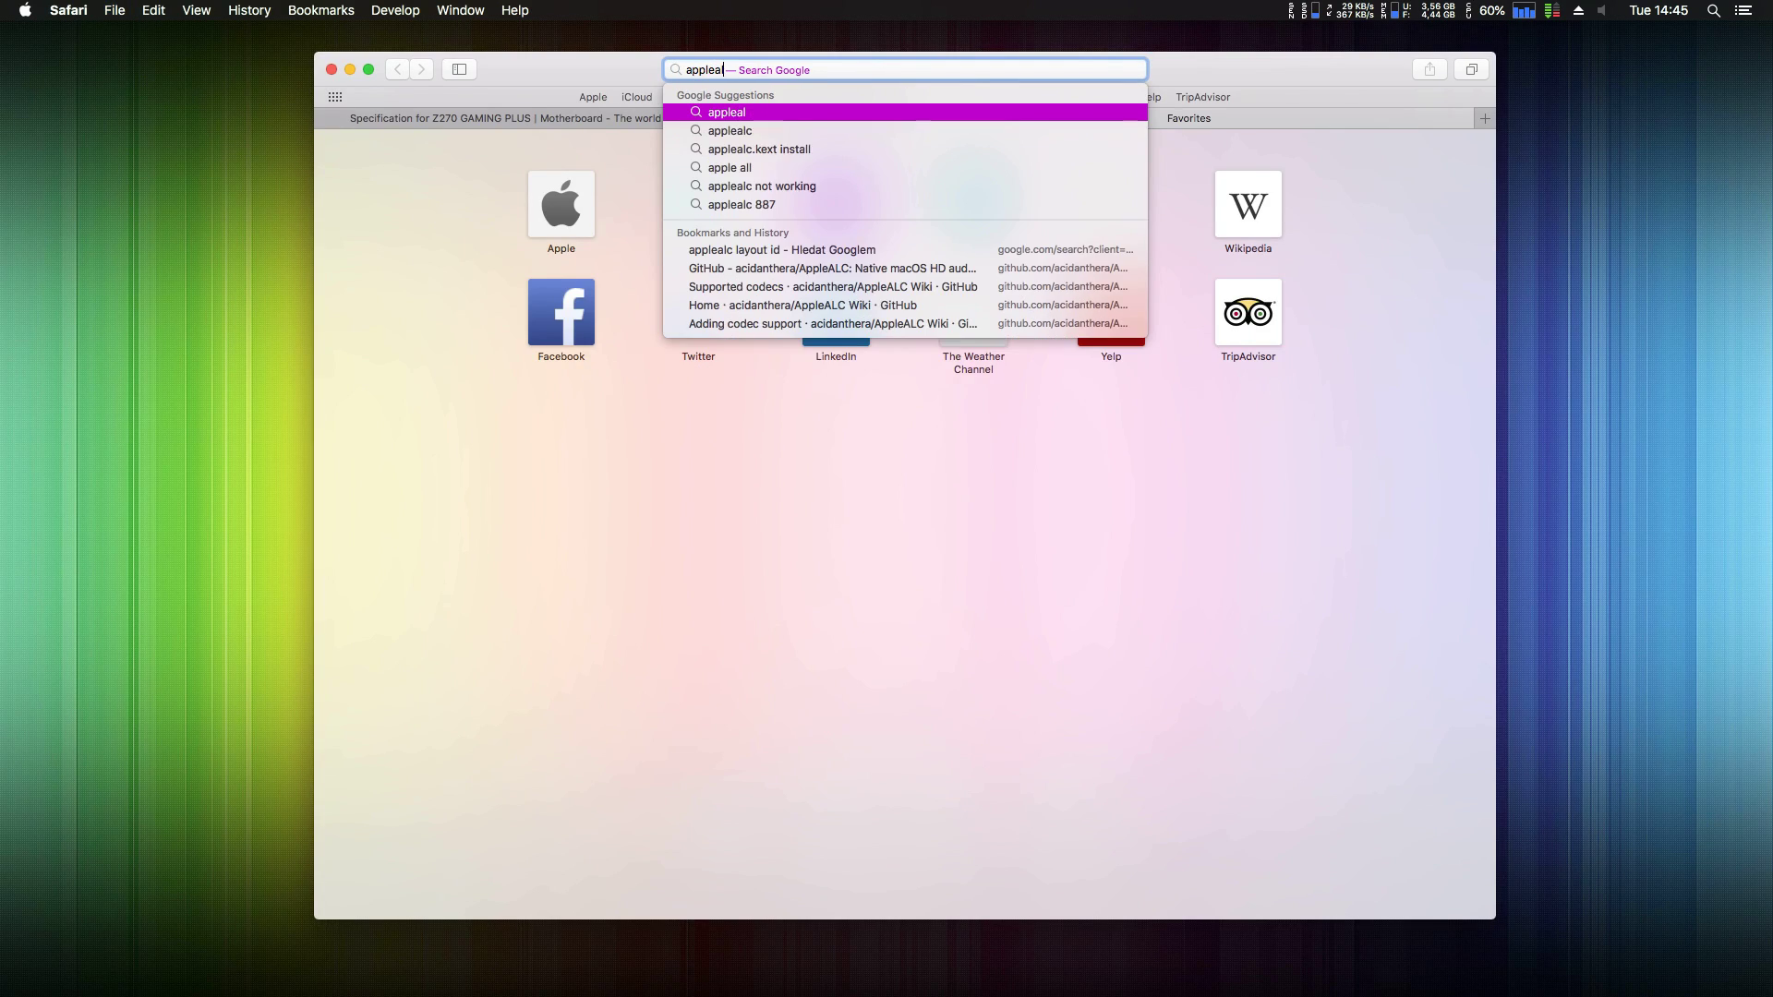
key(Return)
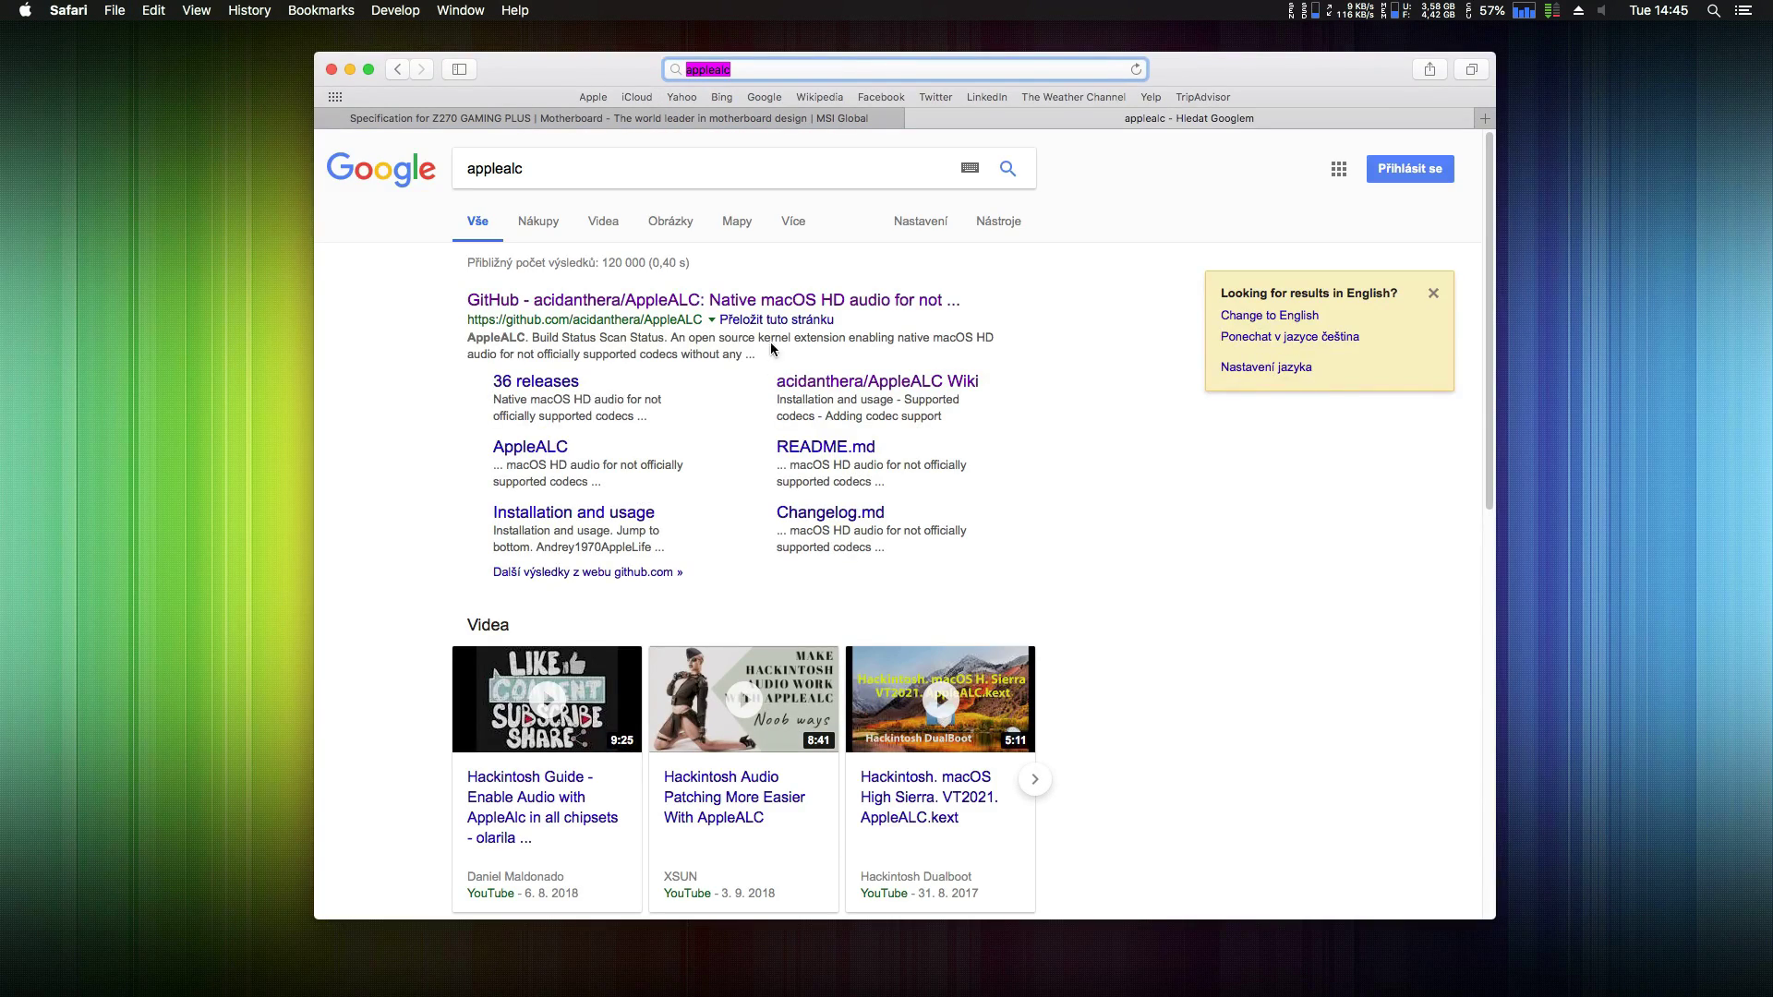
click(773, 300)
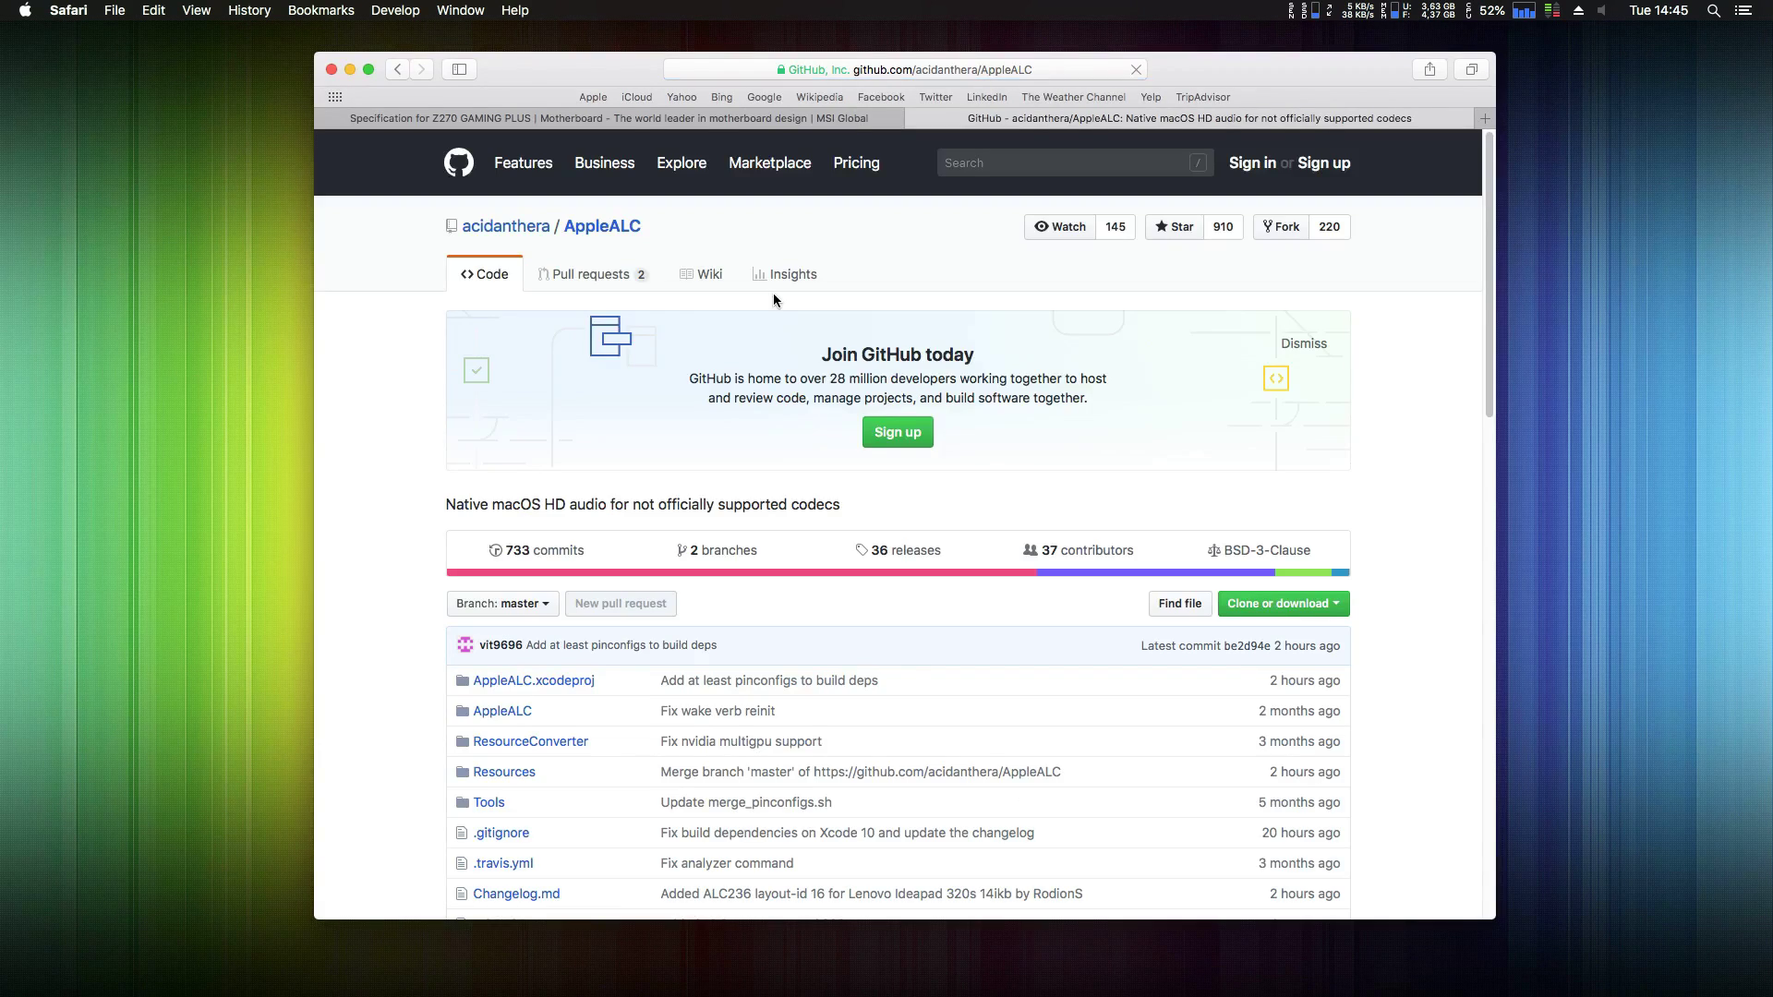
click(708, 275)
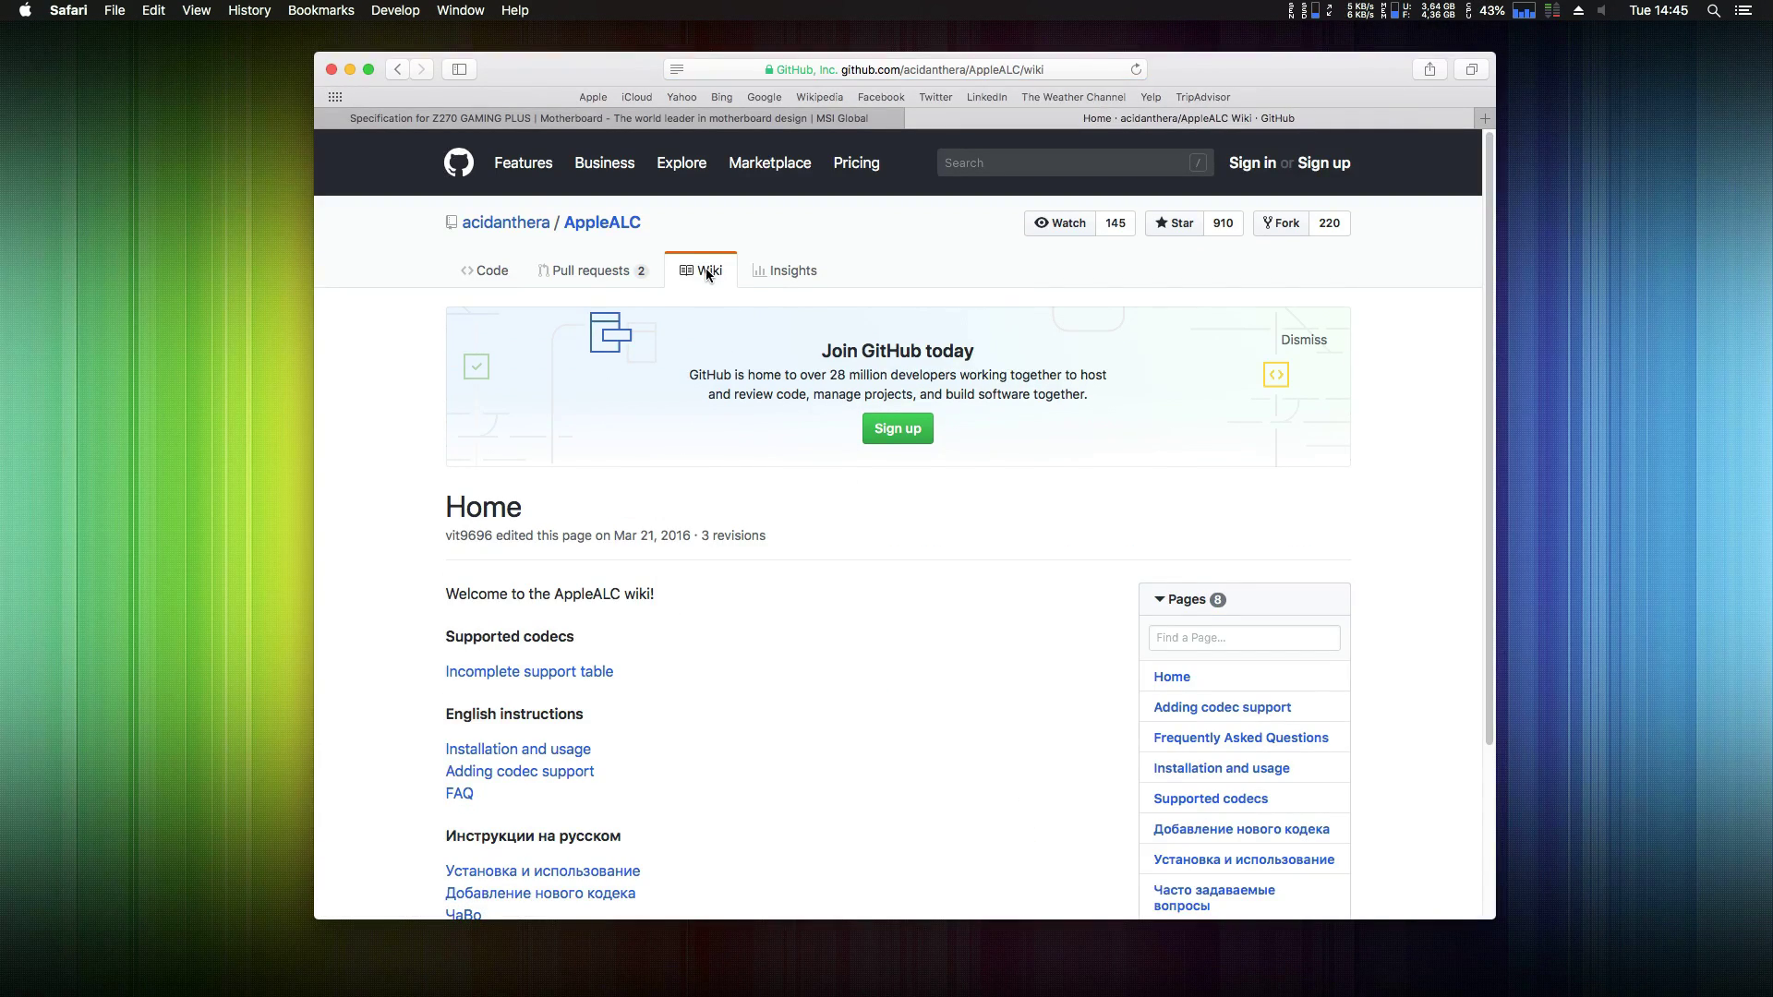
click(568, 673)
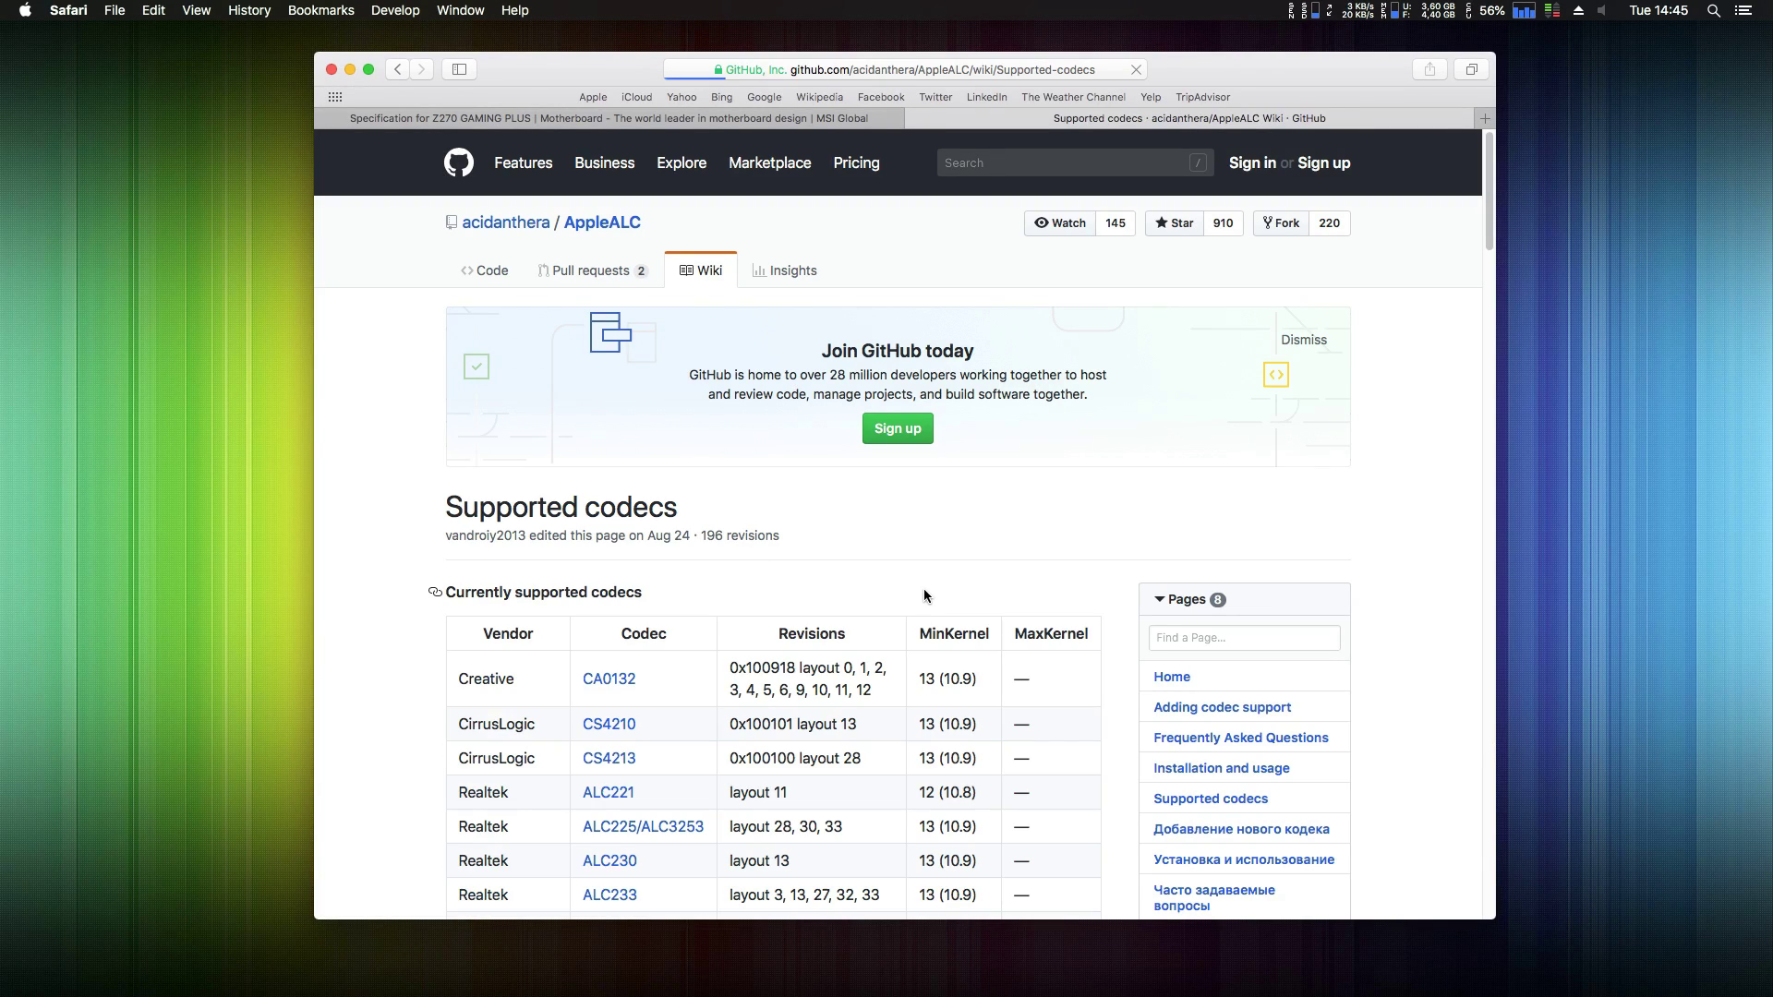
- Find ALC892 on the page and drag its layout list to the desktop as a clipping
key(super+f)
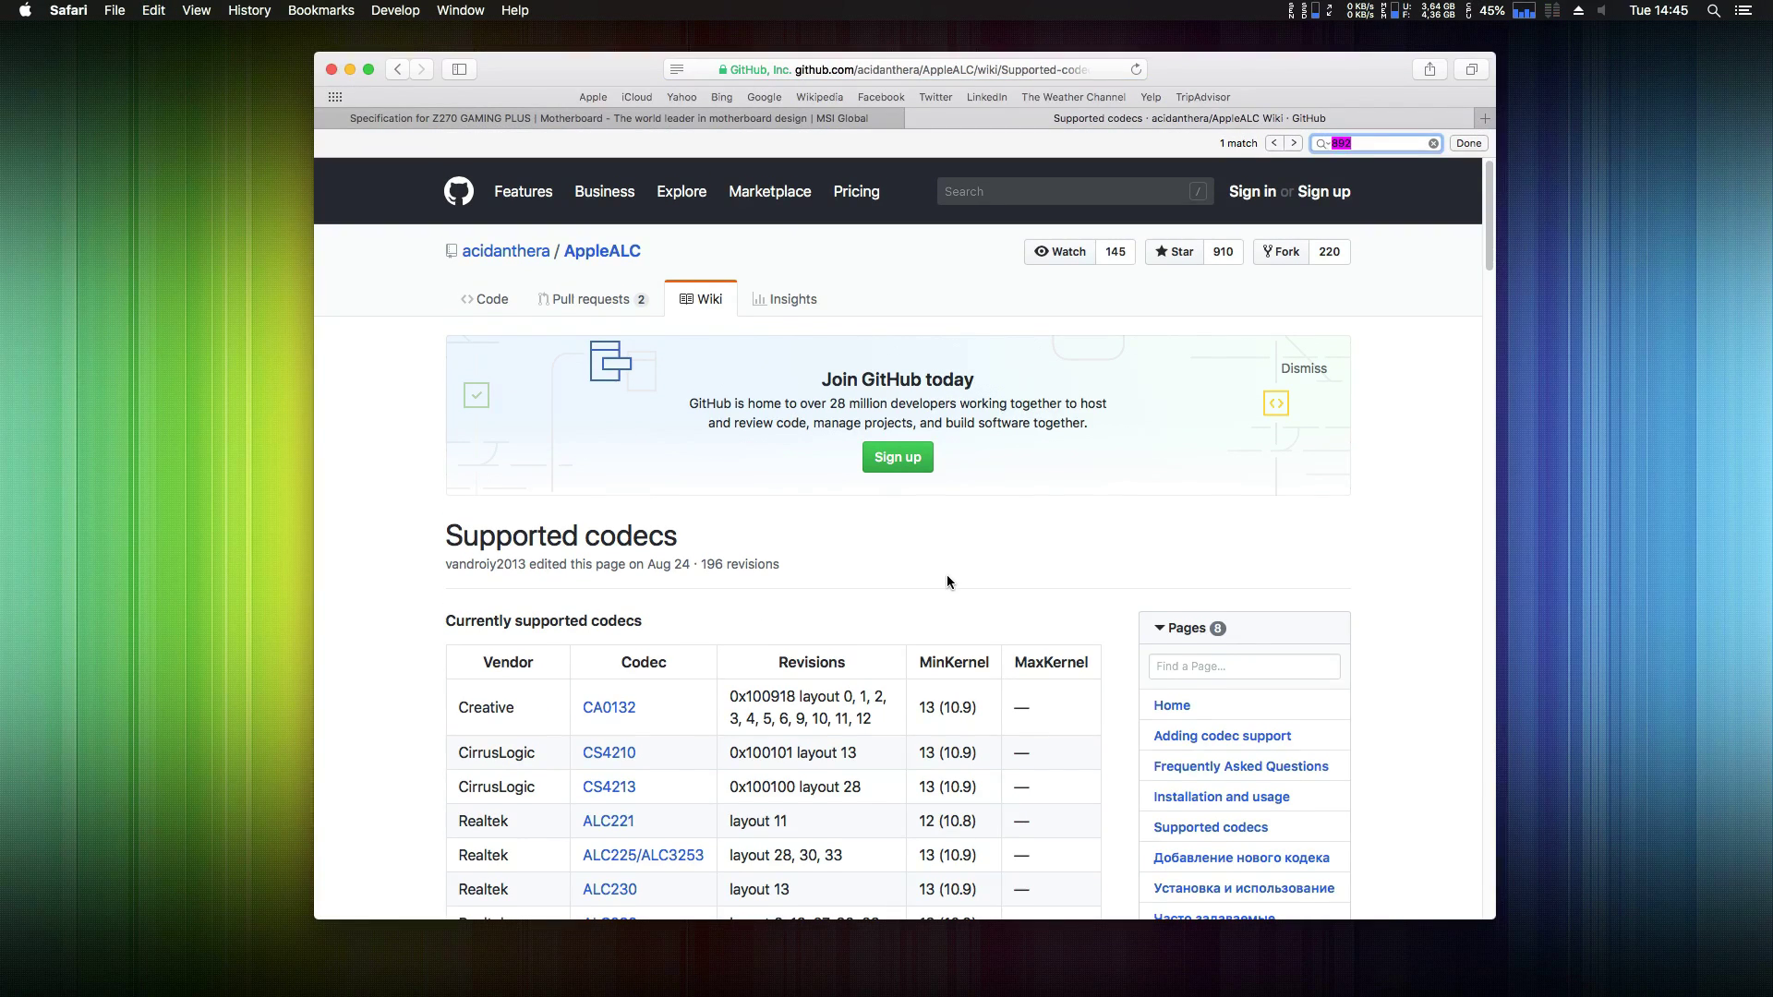
text(ALC892)
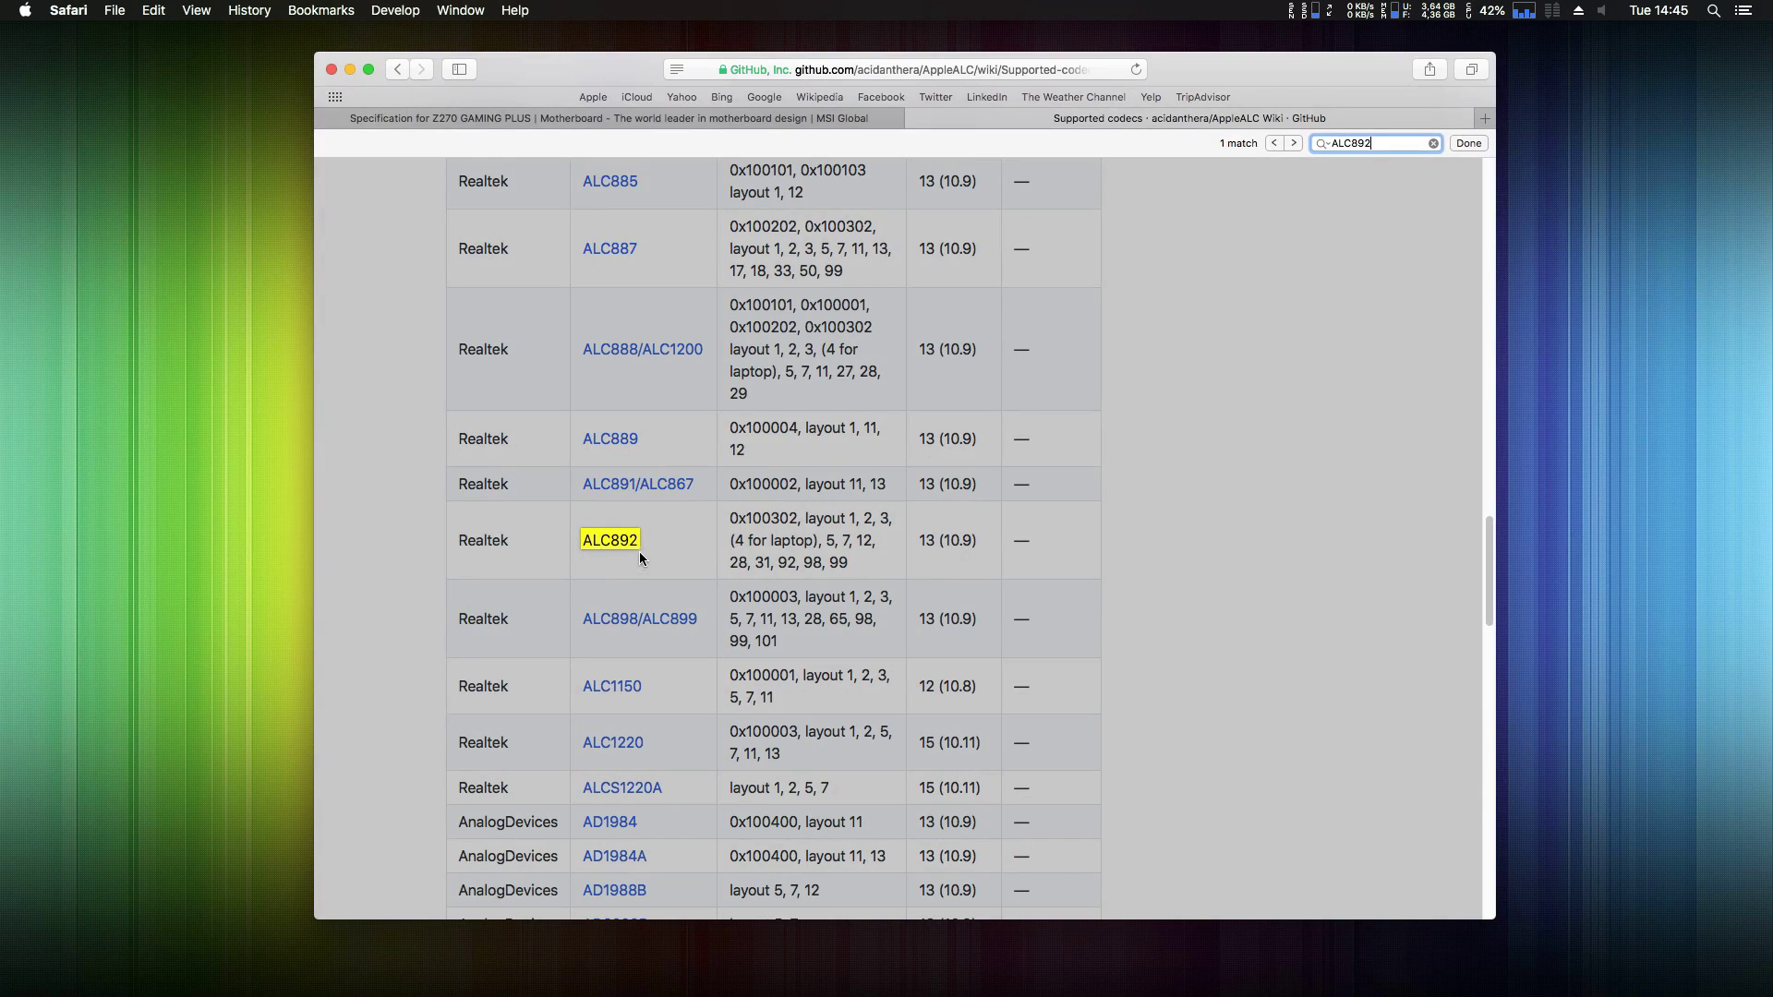
click(815, 519)
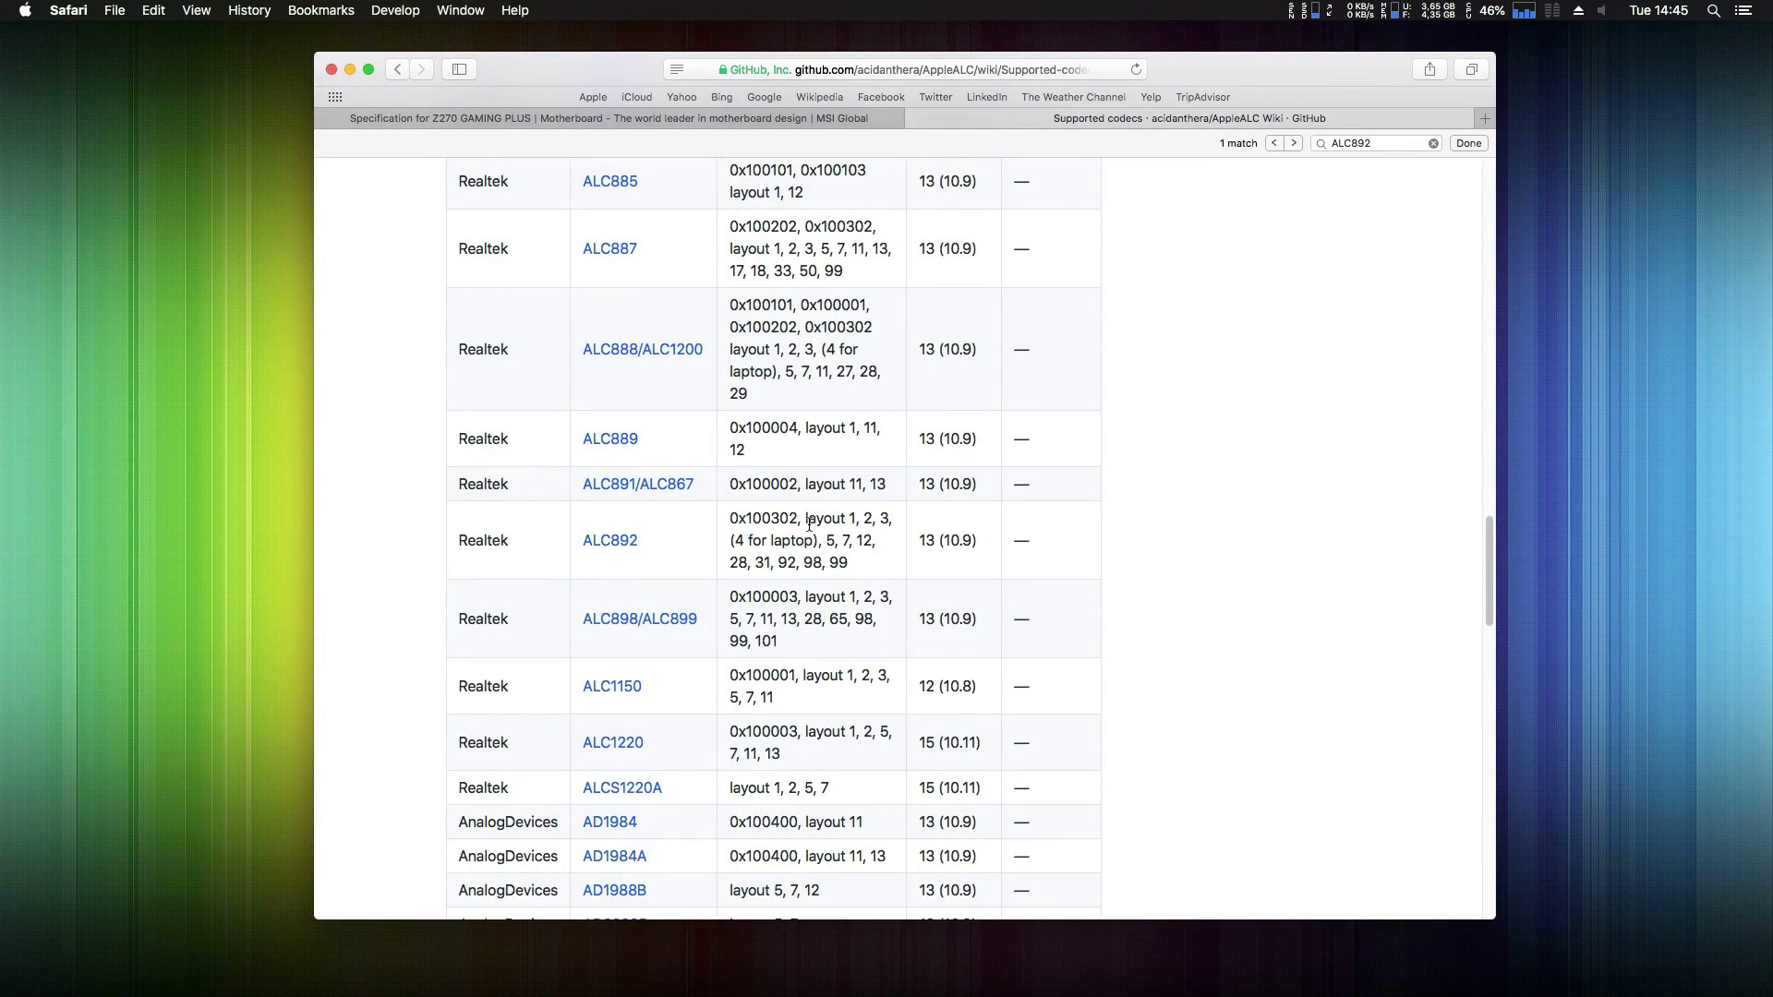
drag(806, 518, 1647, 497)
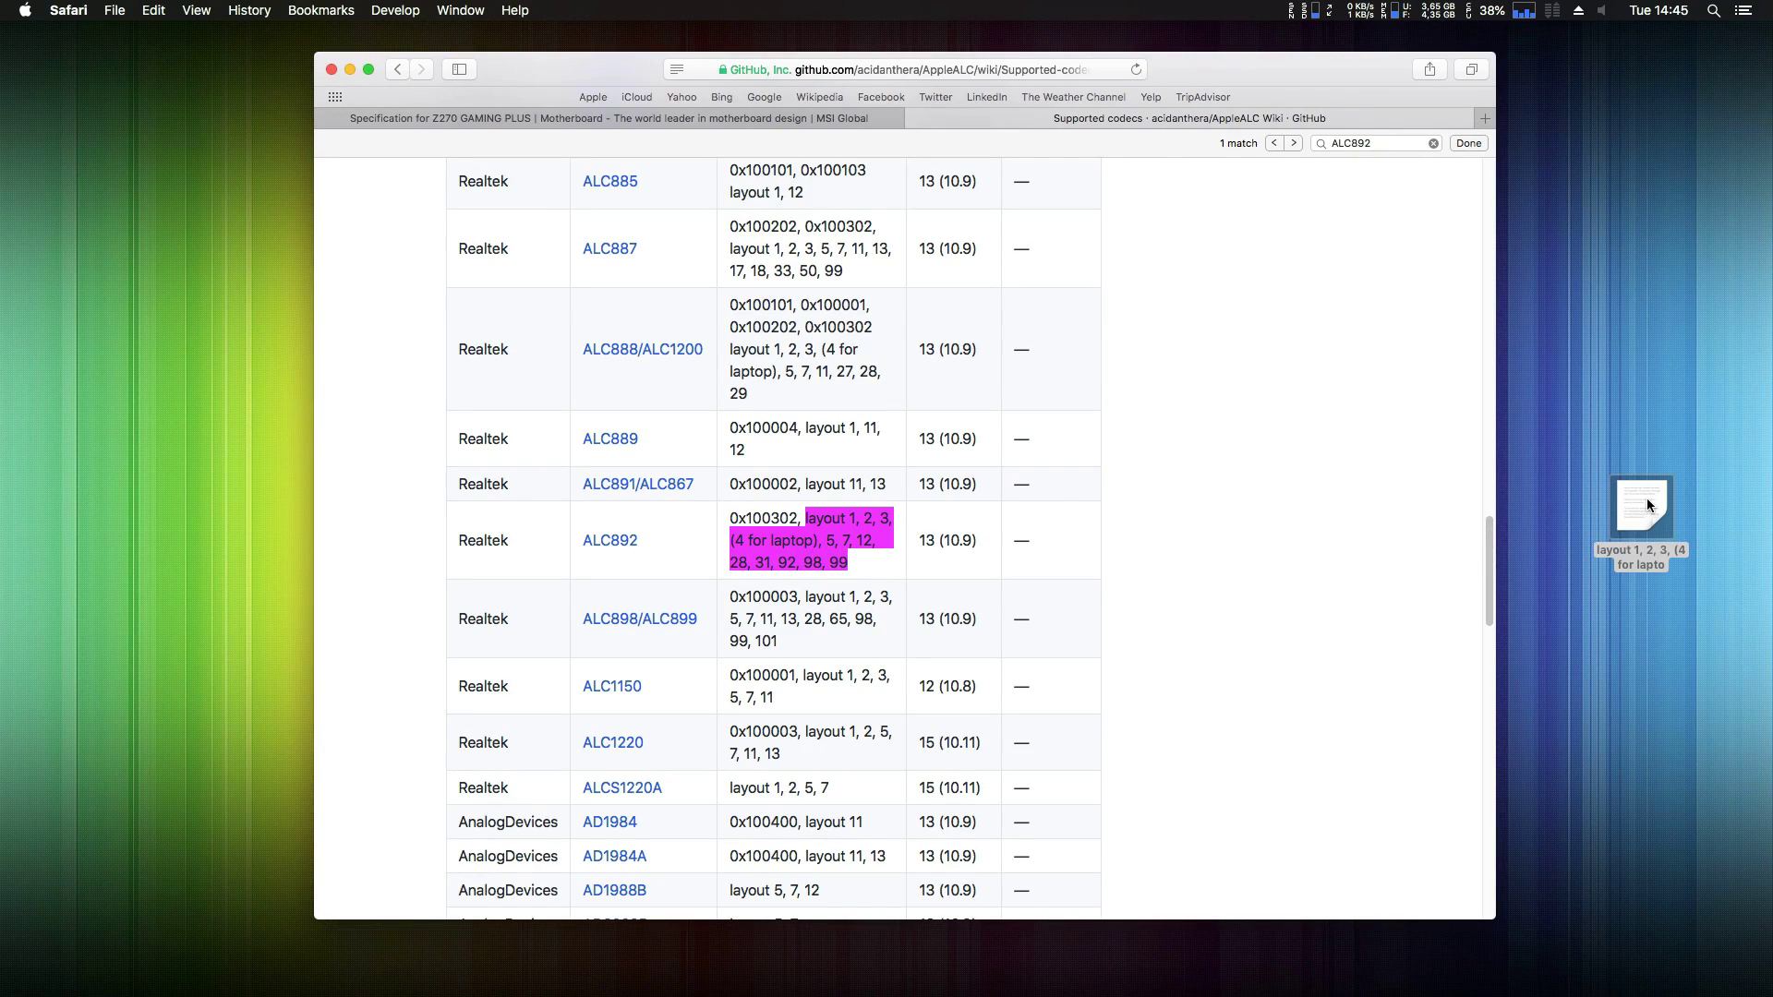
click(1277, 454)
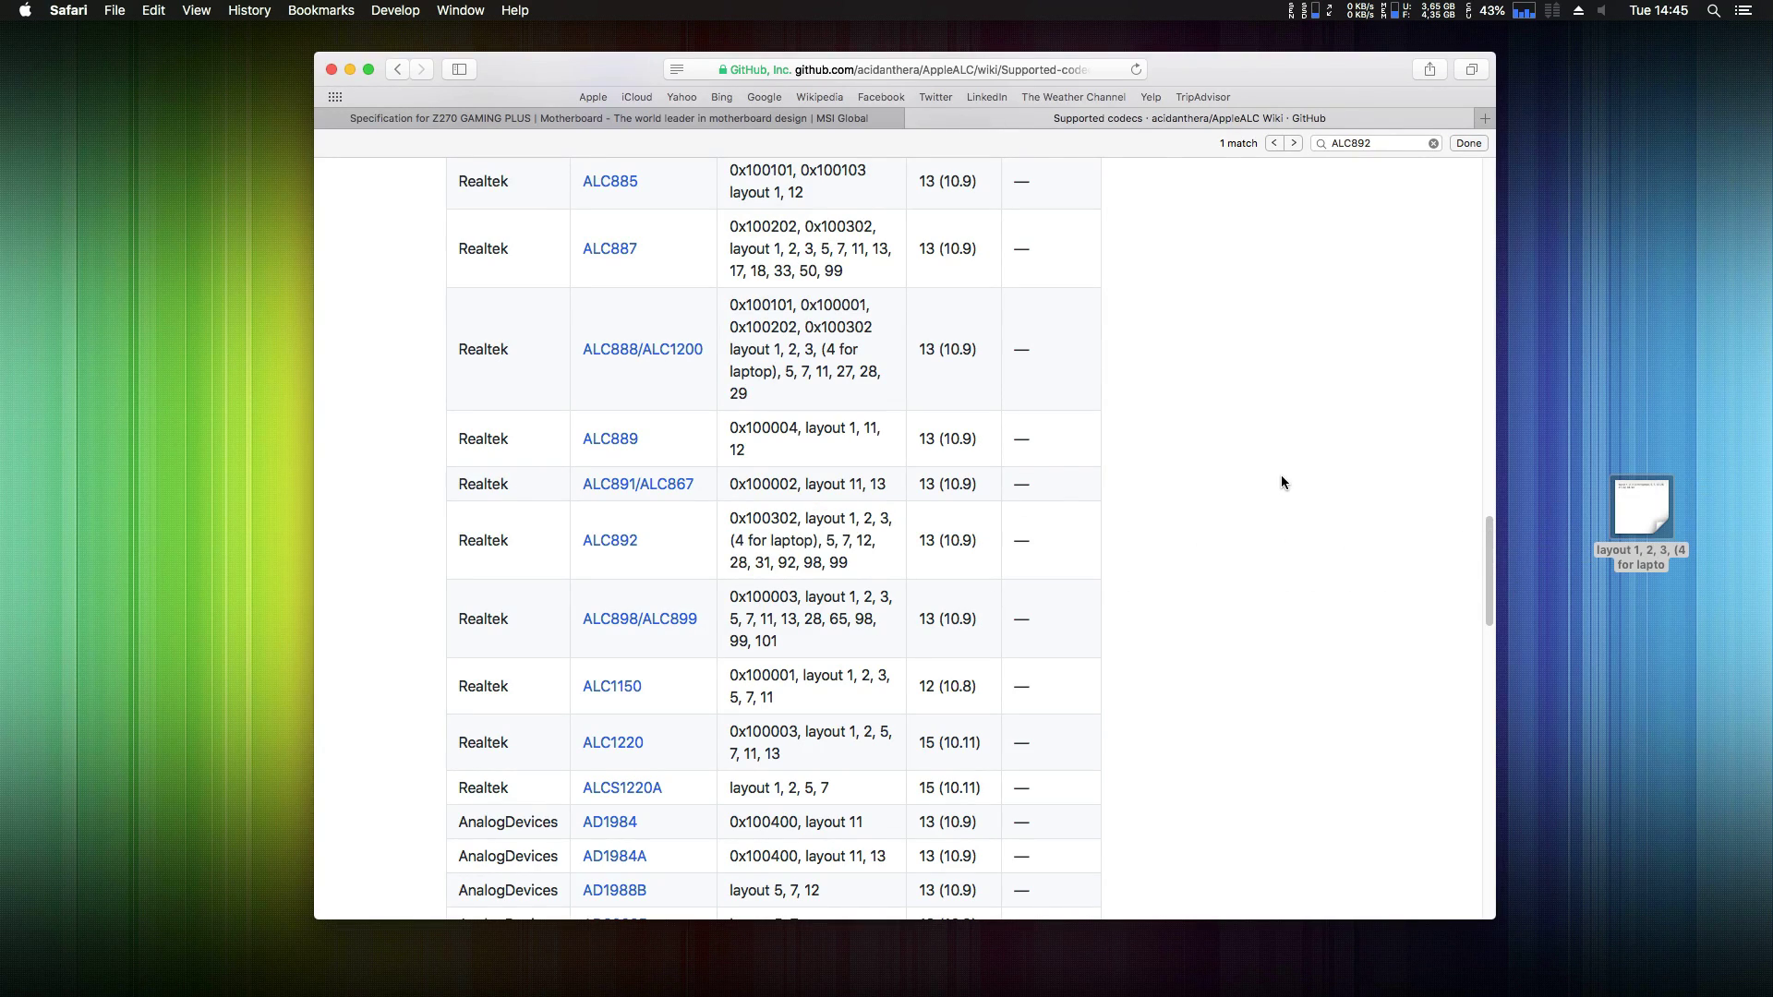
- Hide Safari and move the layout clipping to the desktop's bottom-right corner
key(super+q)
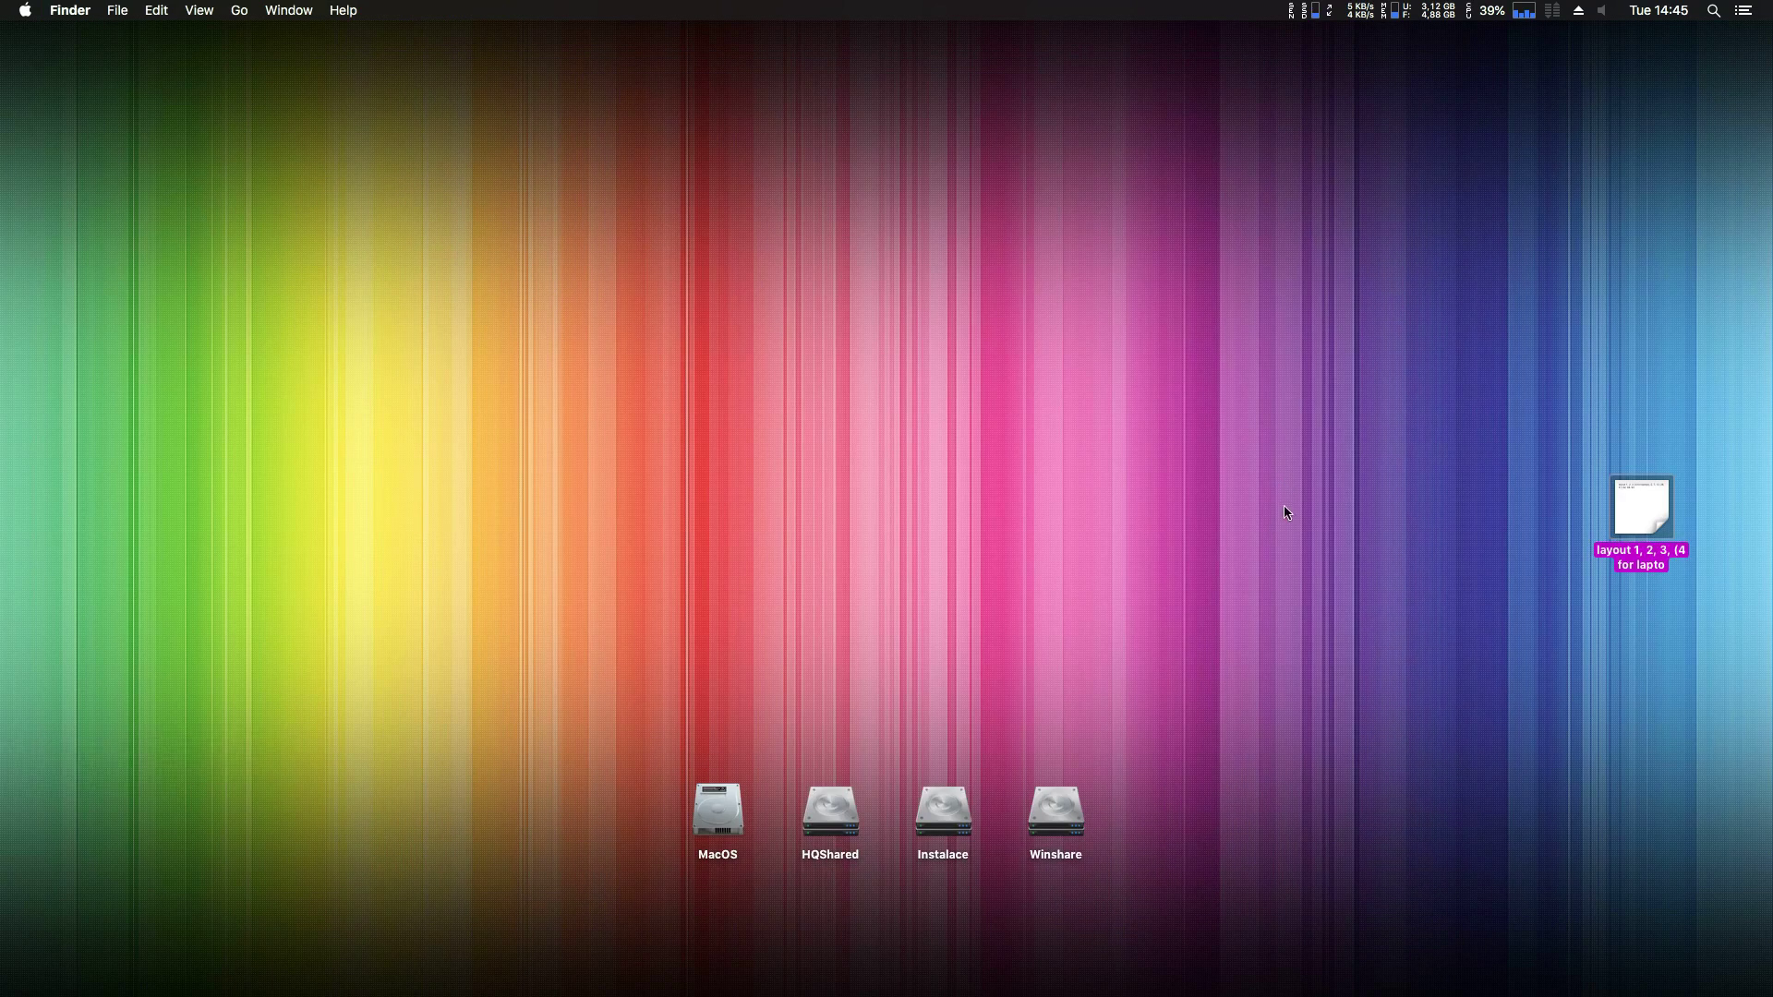
click(1282, 508)
drag(1644, 507, 1688, 883)
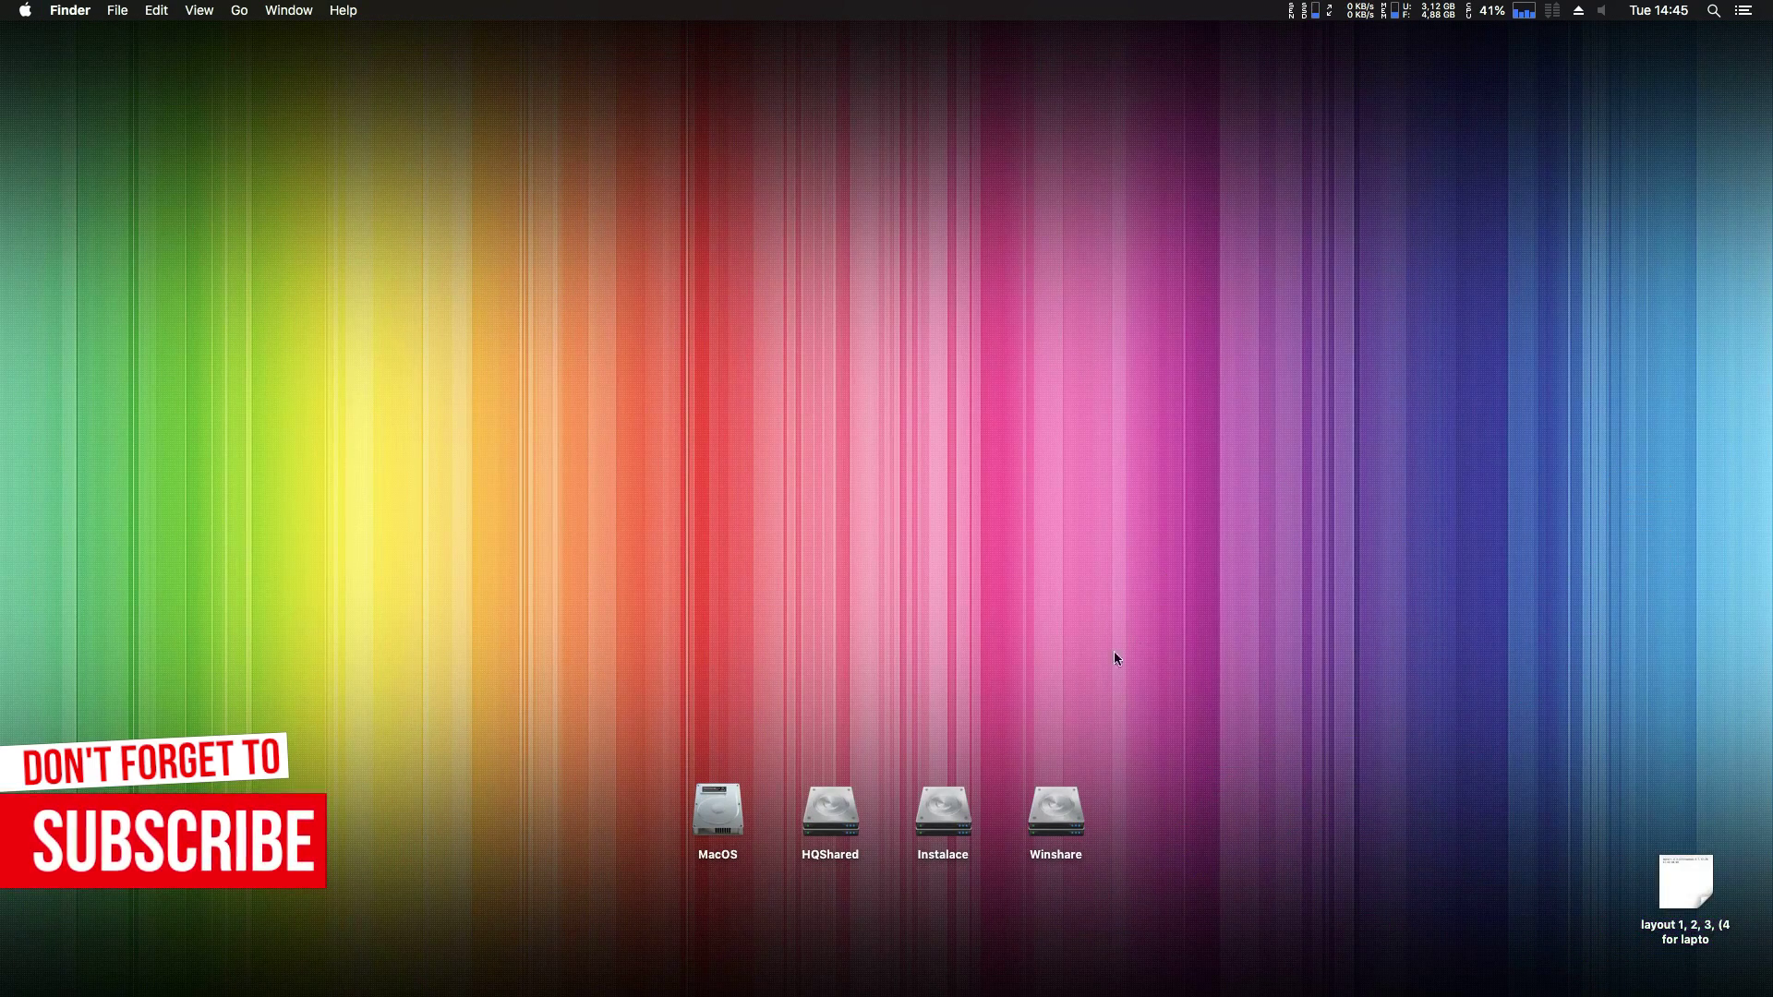
- Mount the KINGSTON disk's EFI partition (disk1s1) in Clover Configurator with the admin password
click(1186, 966)
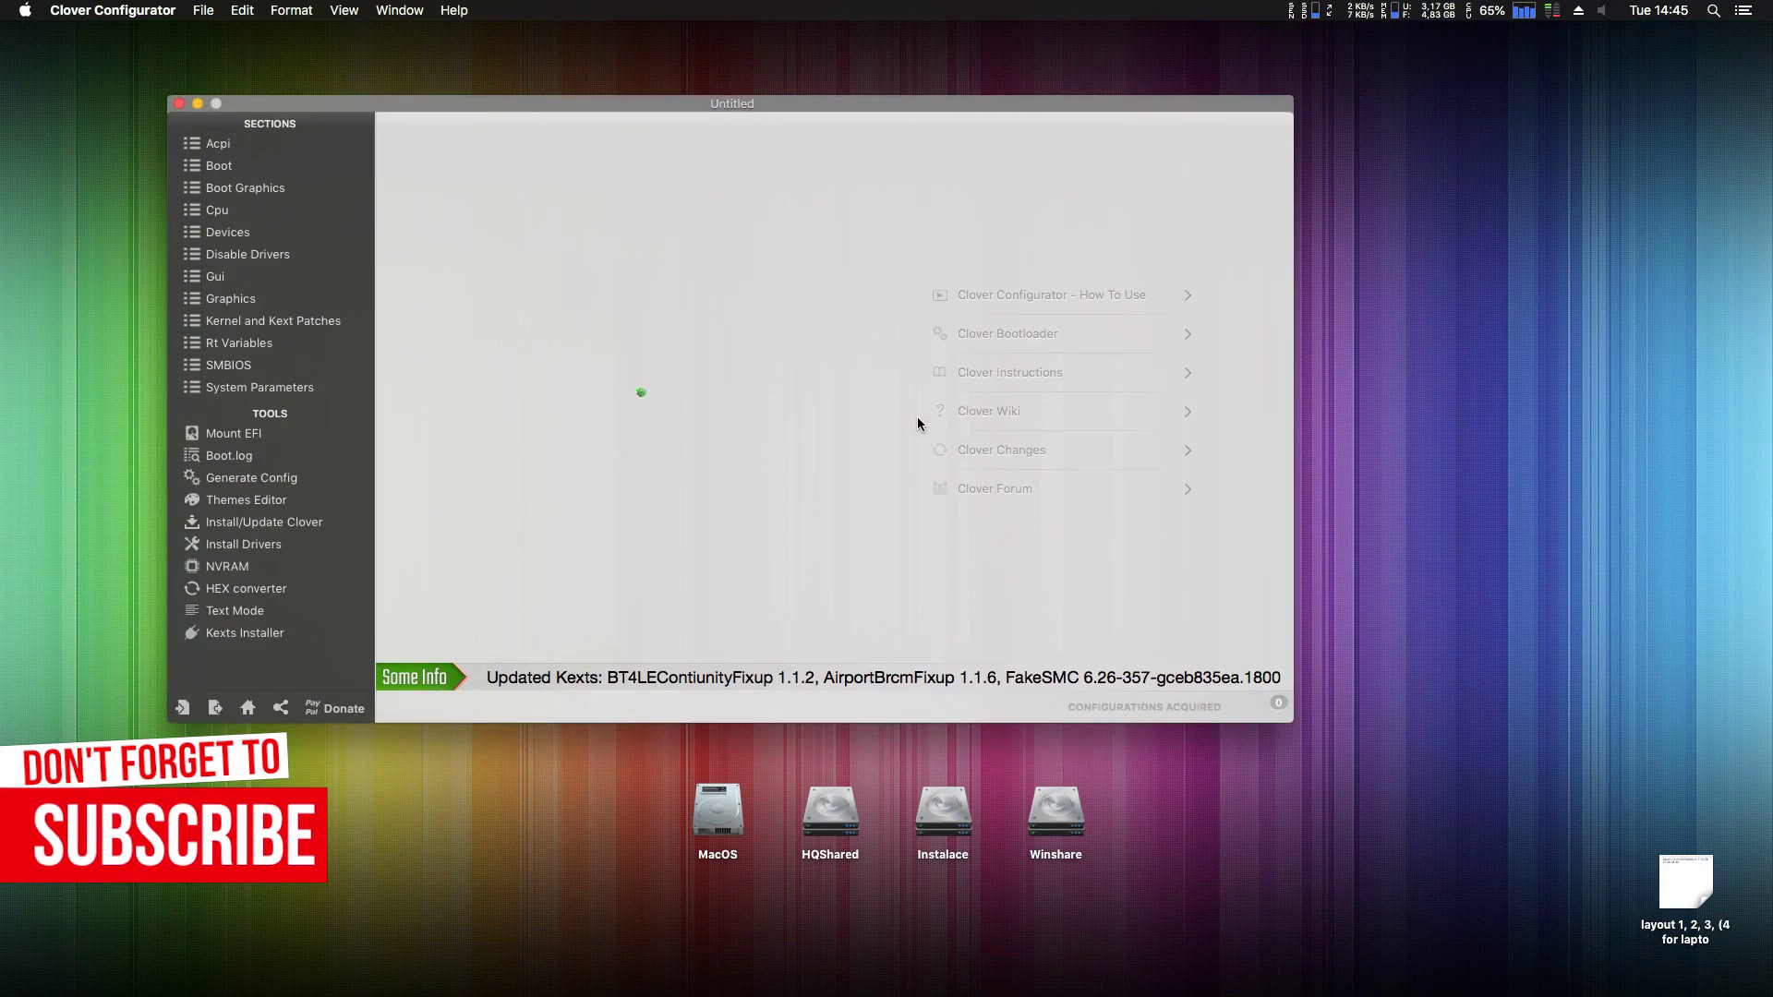
click(262, 435)
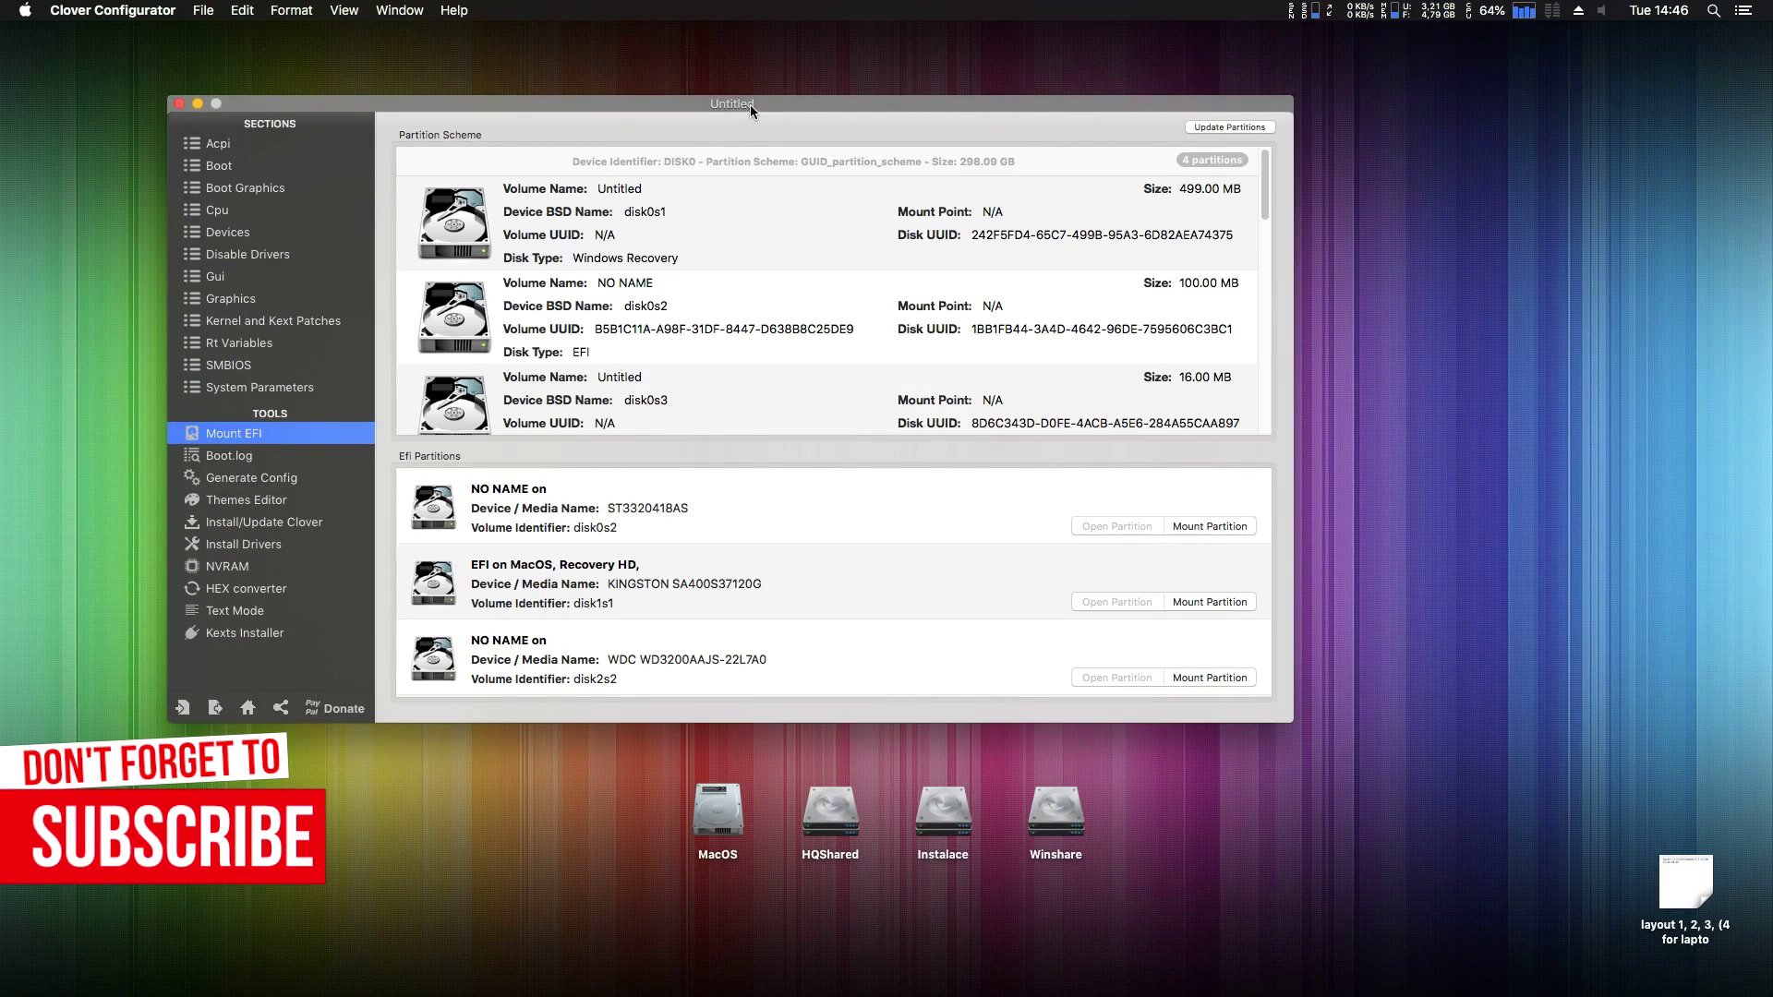
click(1218, 602)
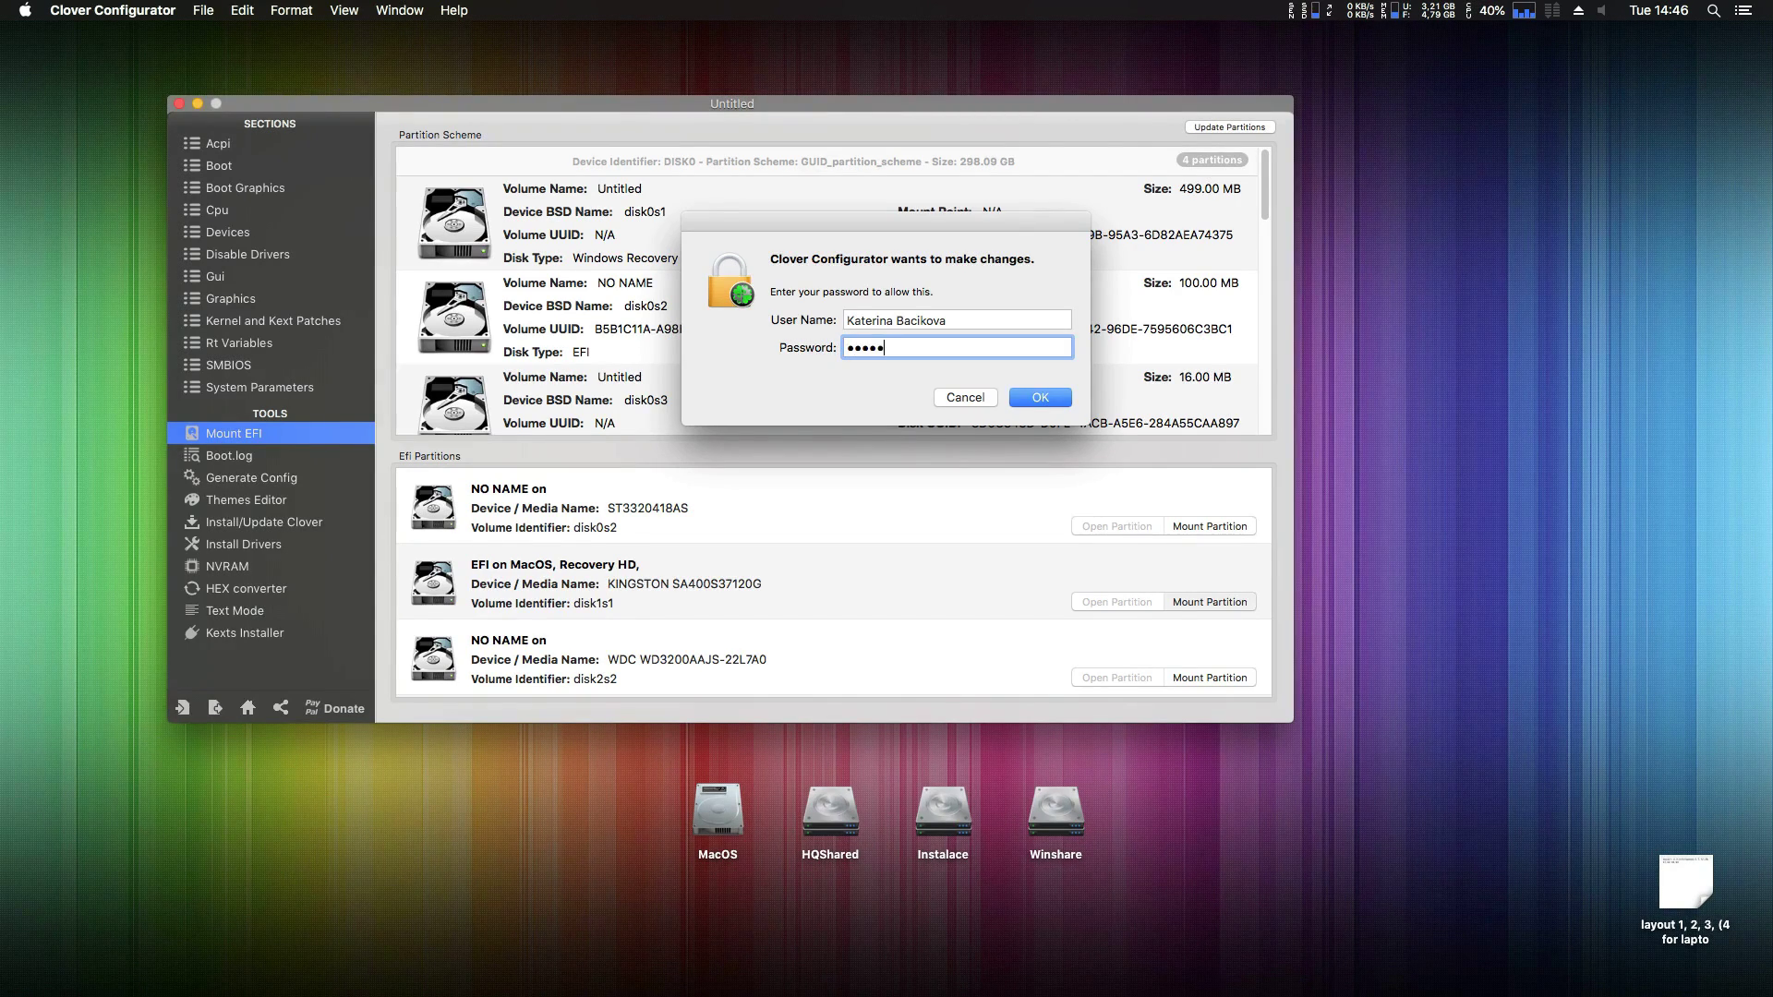
key(Return)
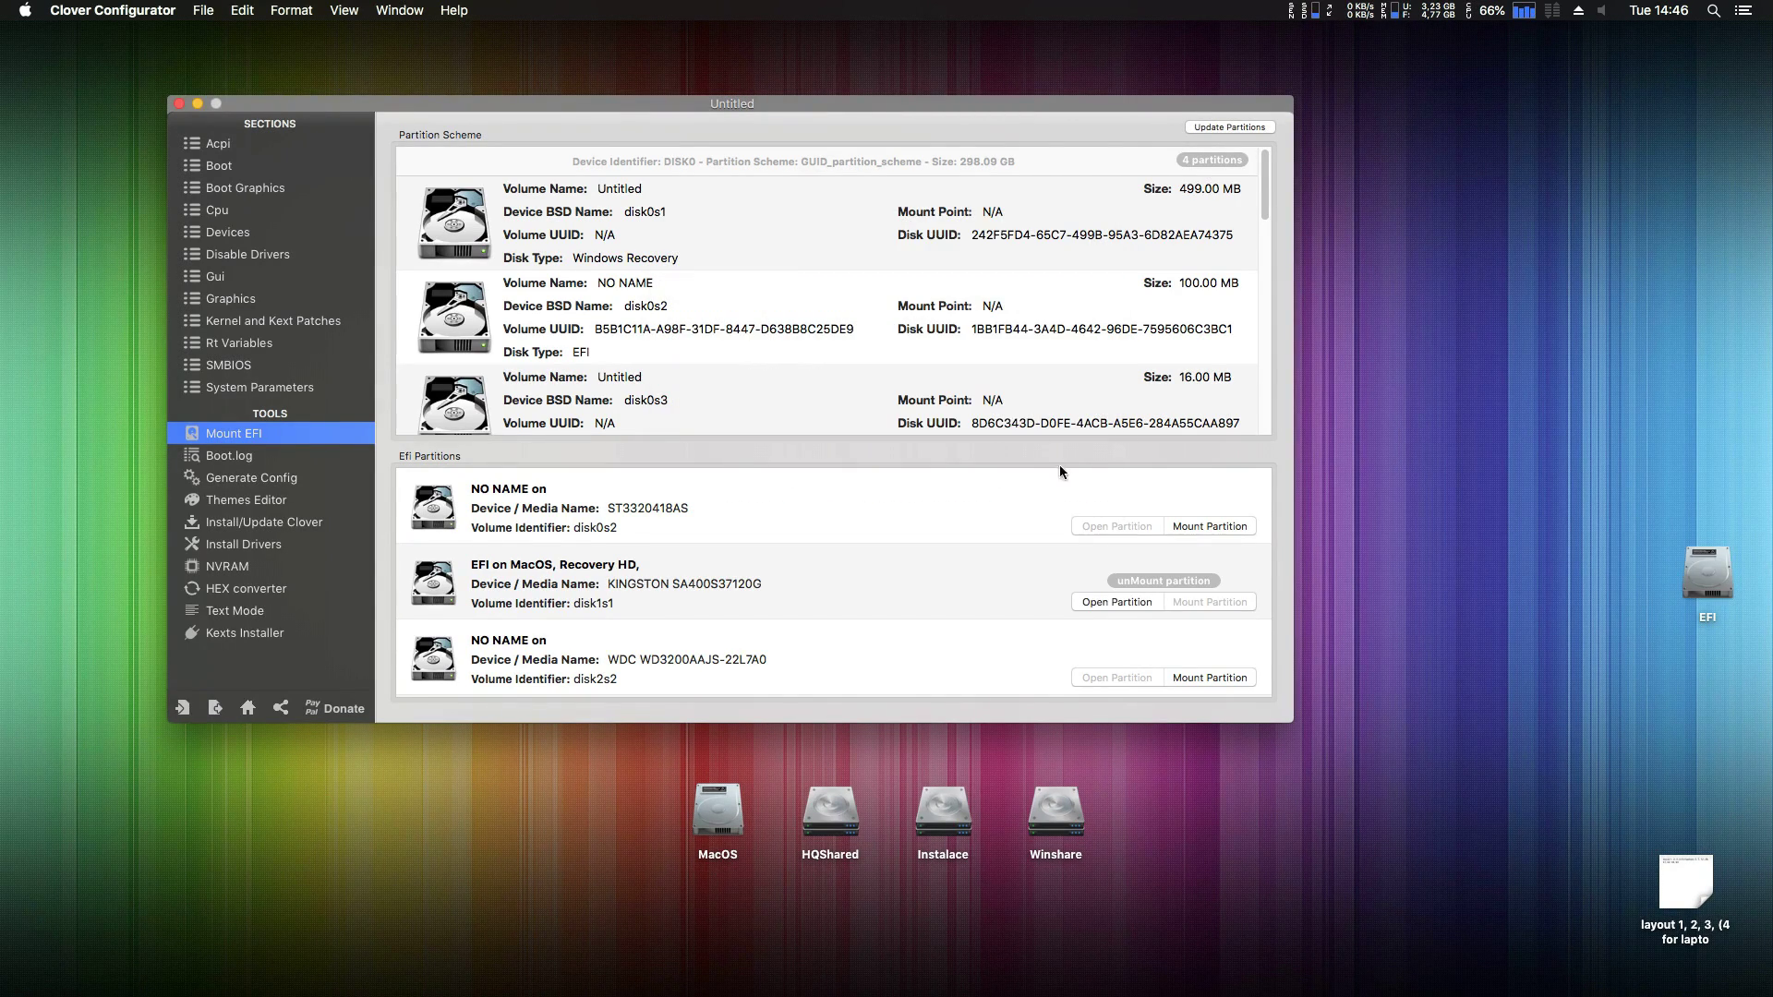
drag(313, 123, 328, 133)
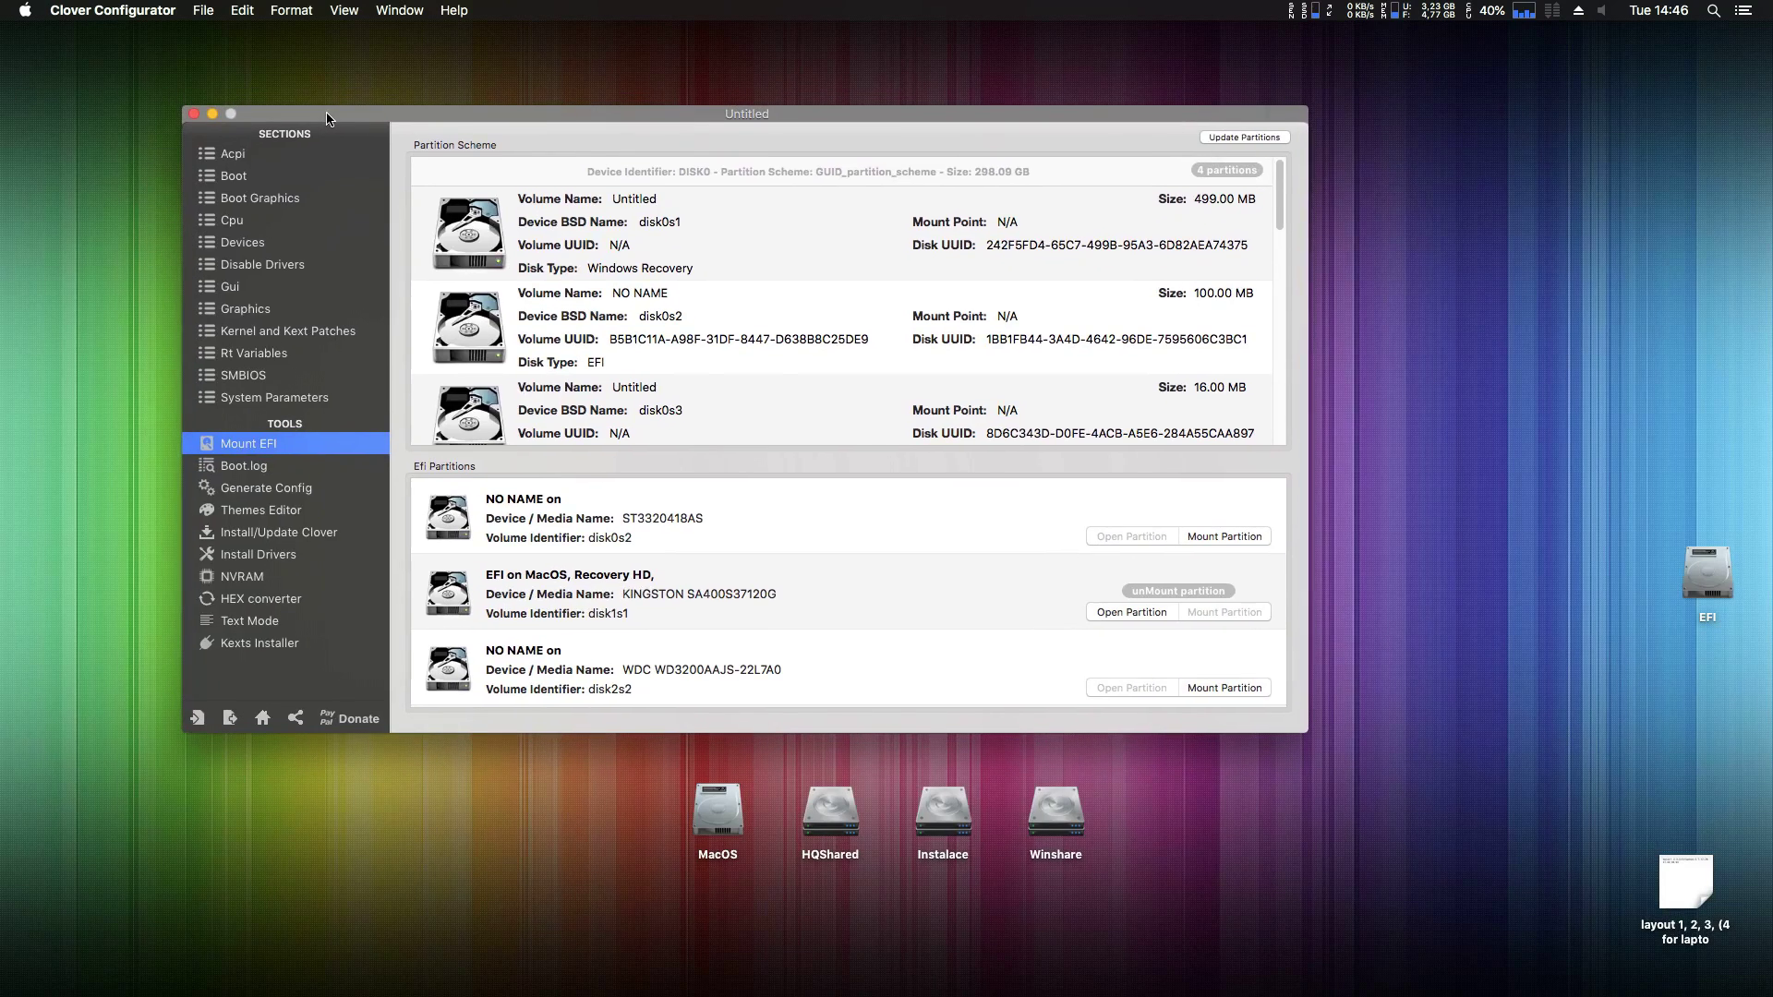
- Browse the mounted EFI volume to EFI/CLOVER and open config.plist with Clover Configurator
double_click(1729, 577)
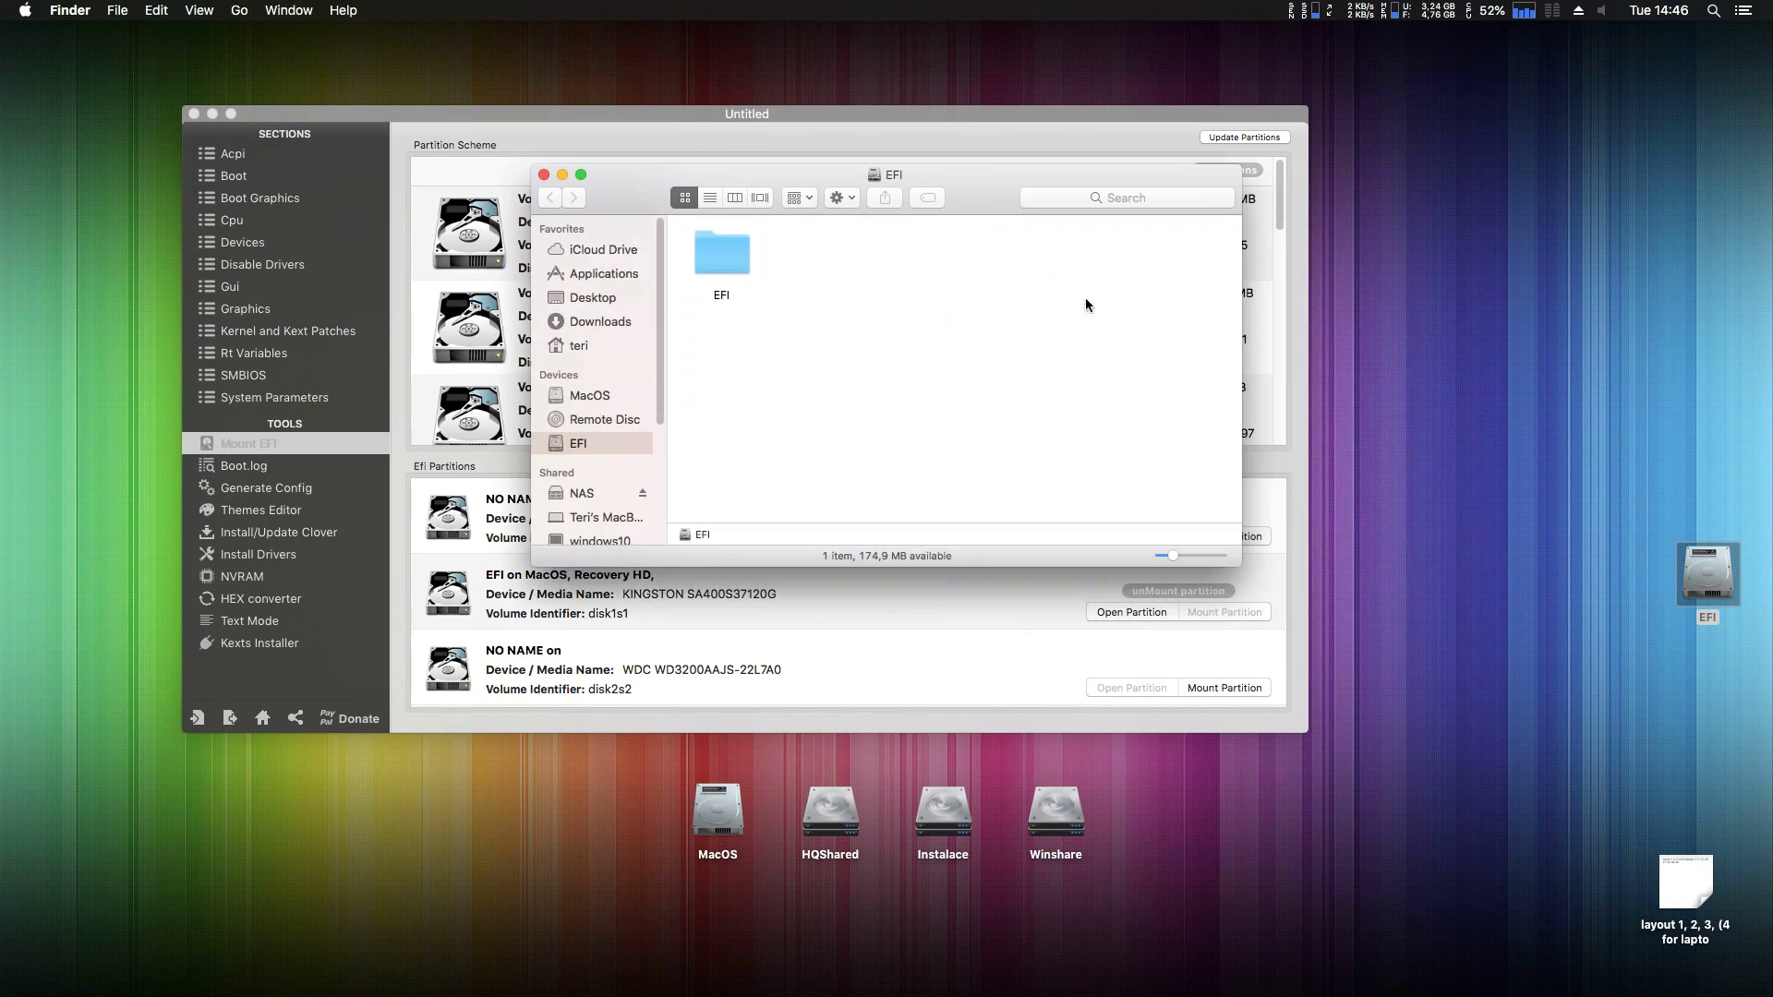
click(194, 114)
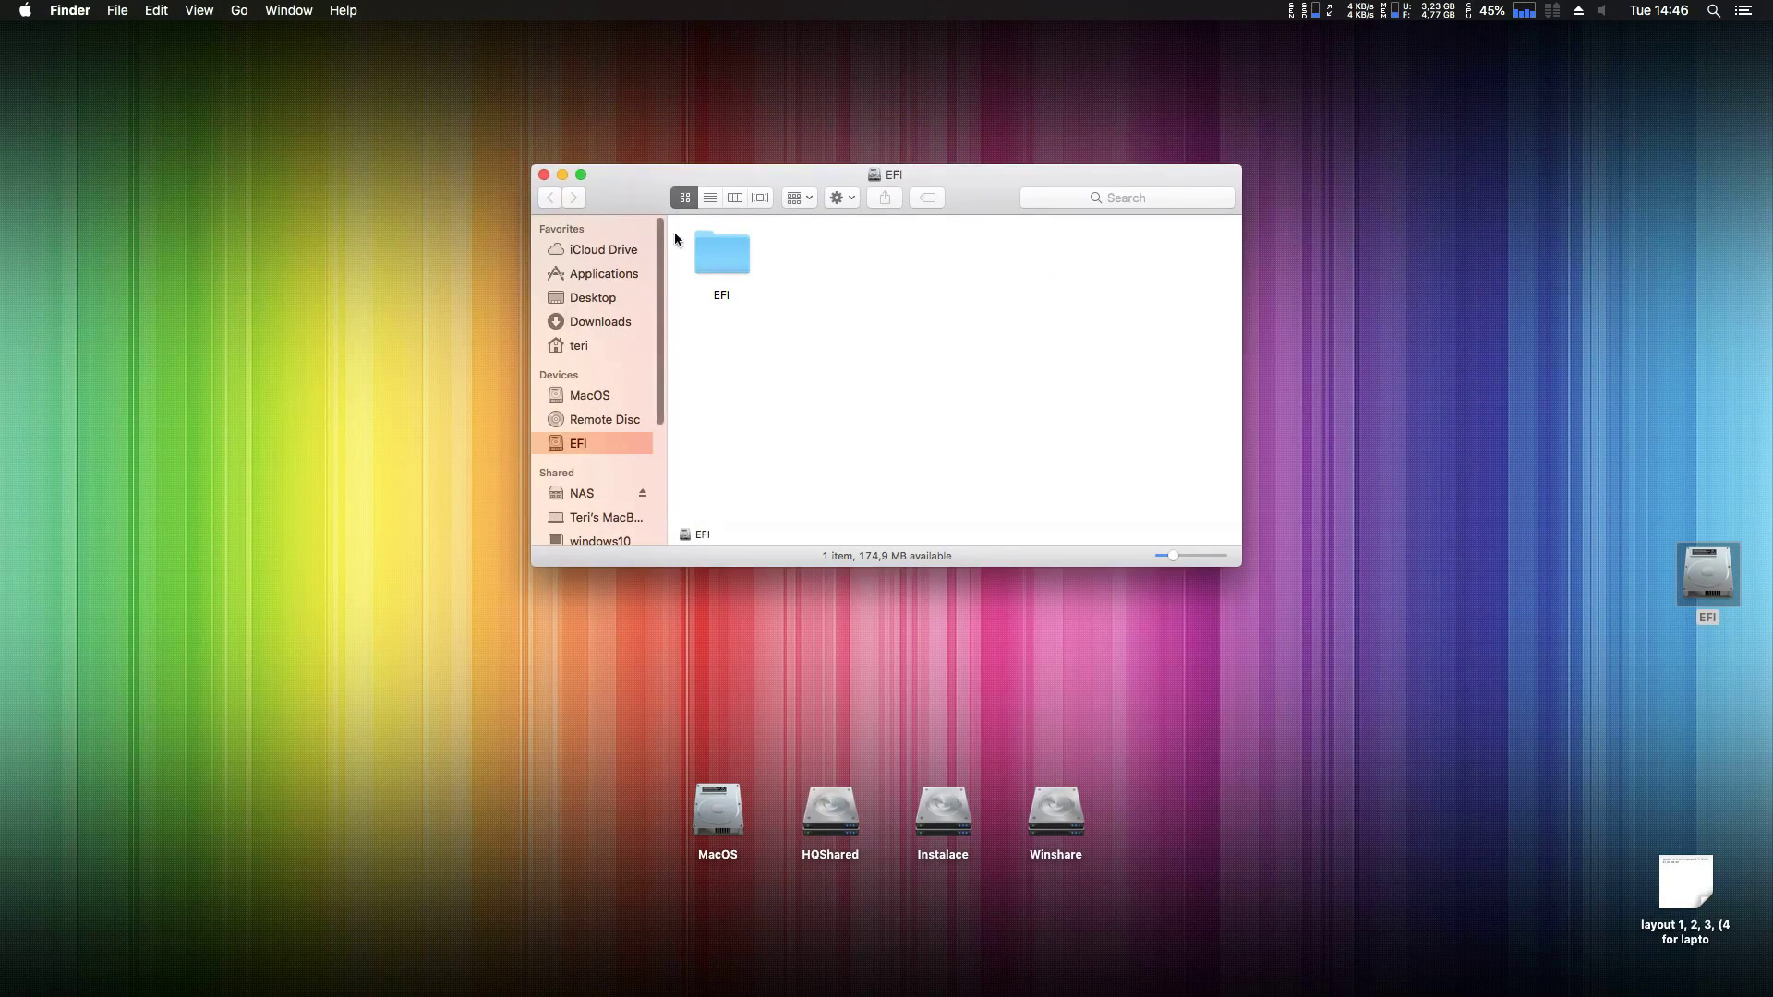
click(735, 197)
click(835, 223)
click(960, 256)
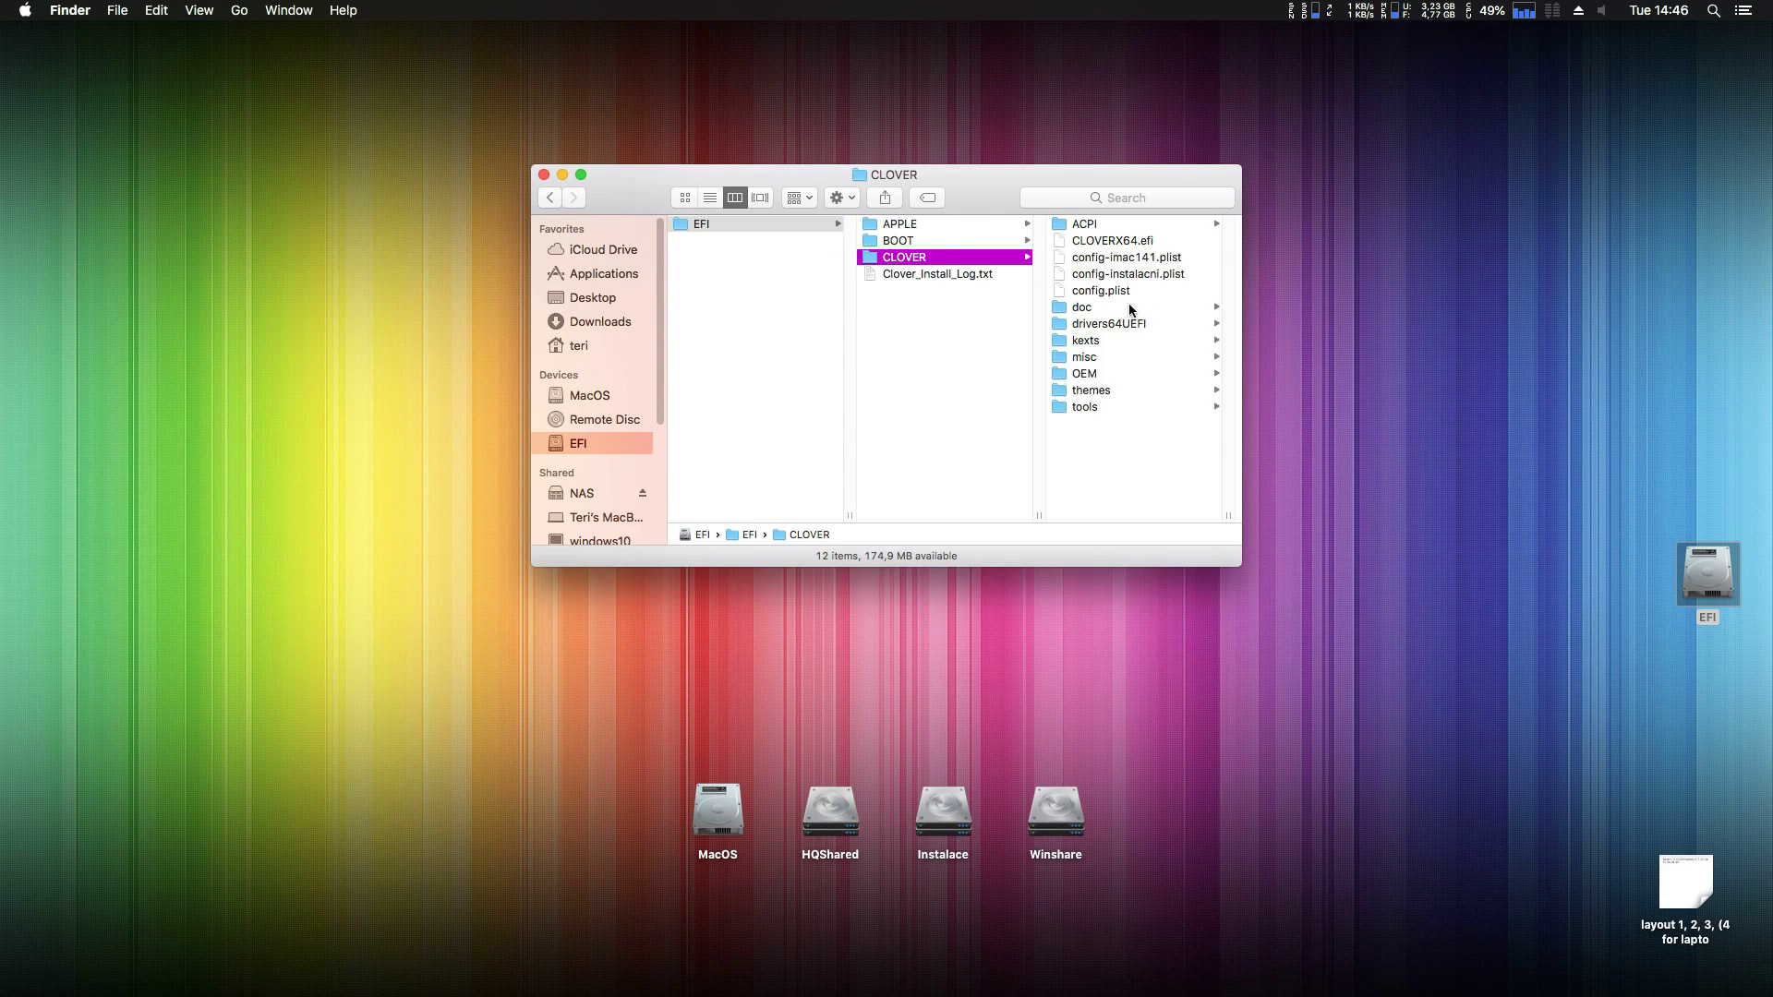
right_click(1095, 289)
mouse_move(1161, 312)
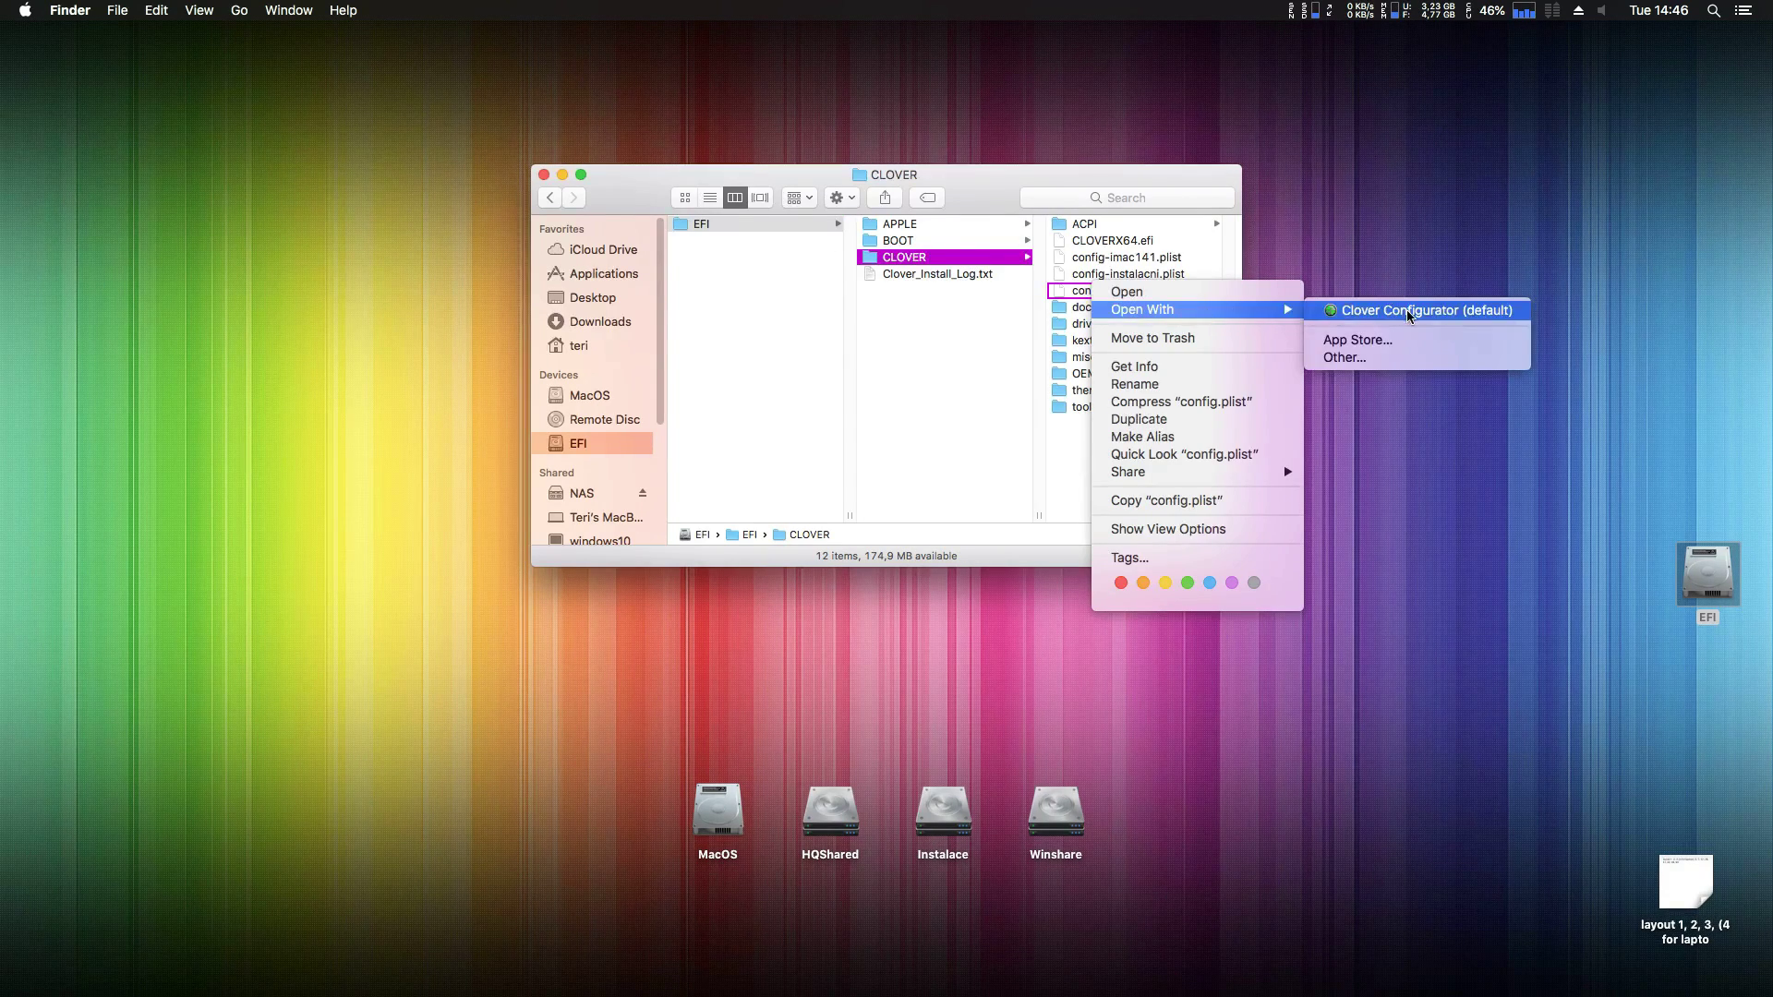
click(1392, 318)
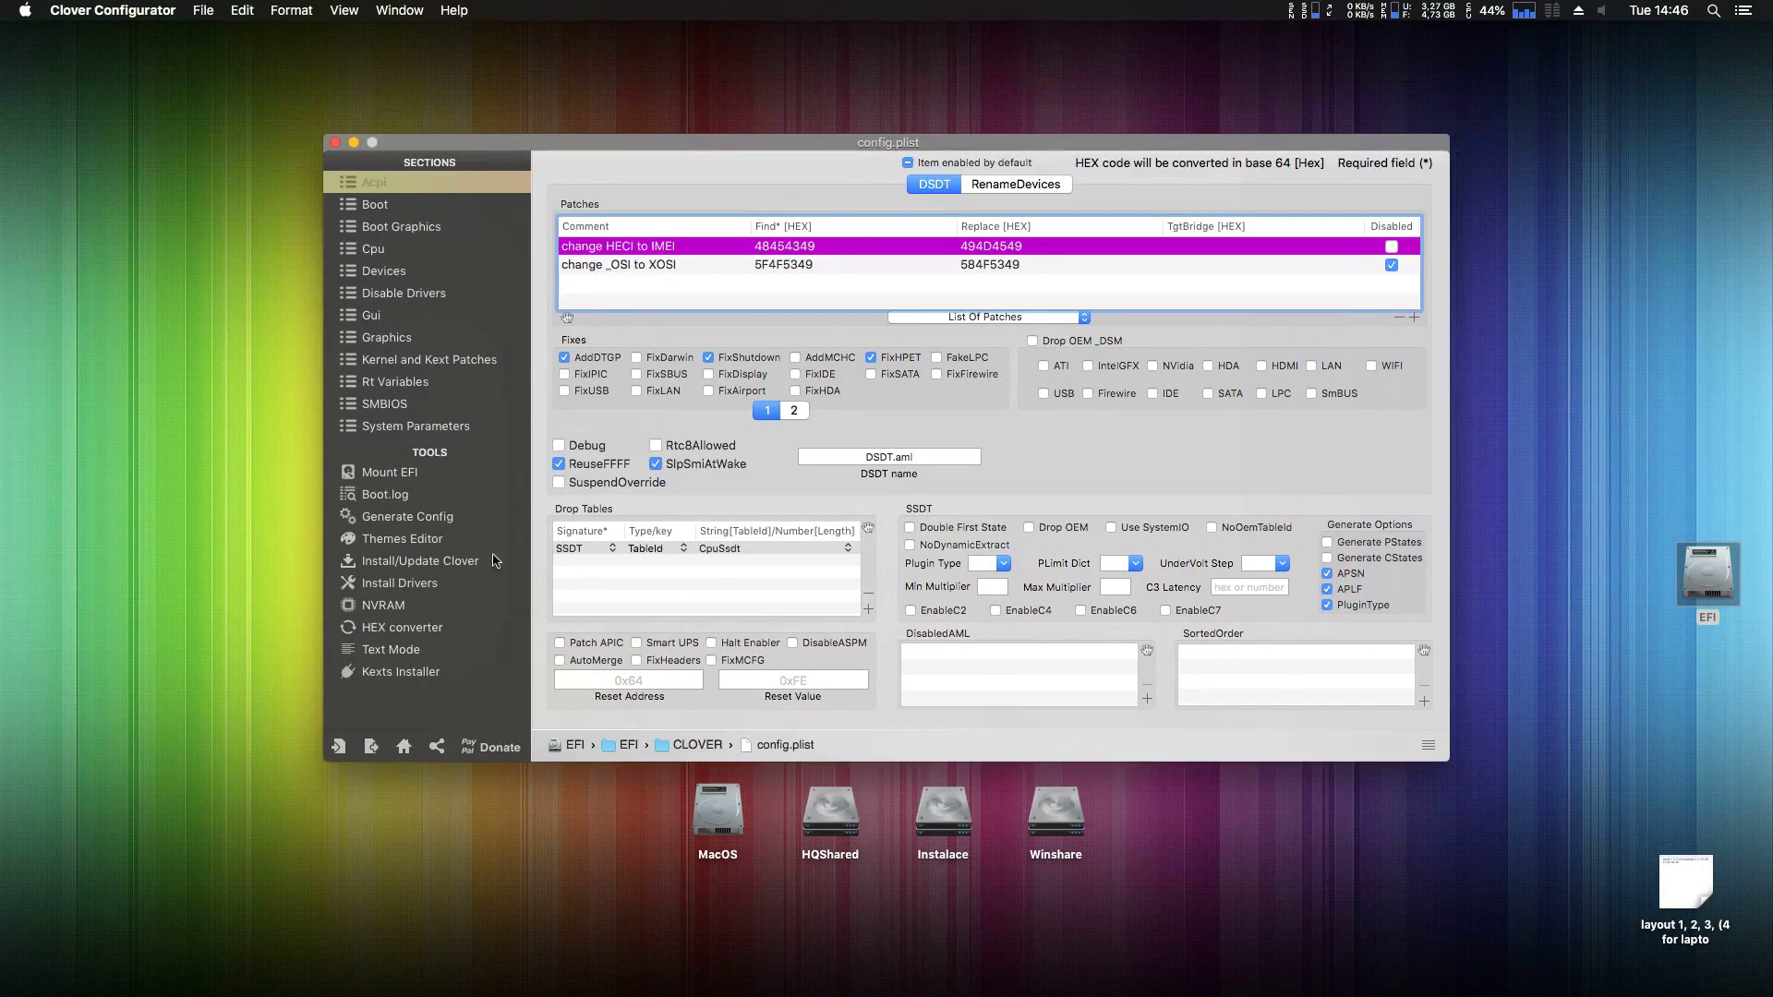
- Download Lilu and AppleALC via the Kexts Installer with OS Version set to Other
click(374, 678)
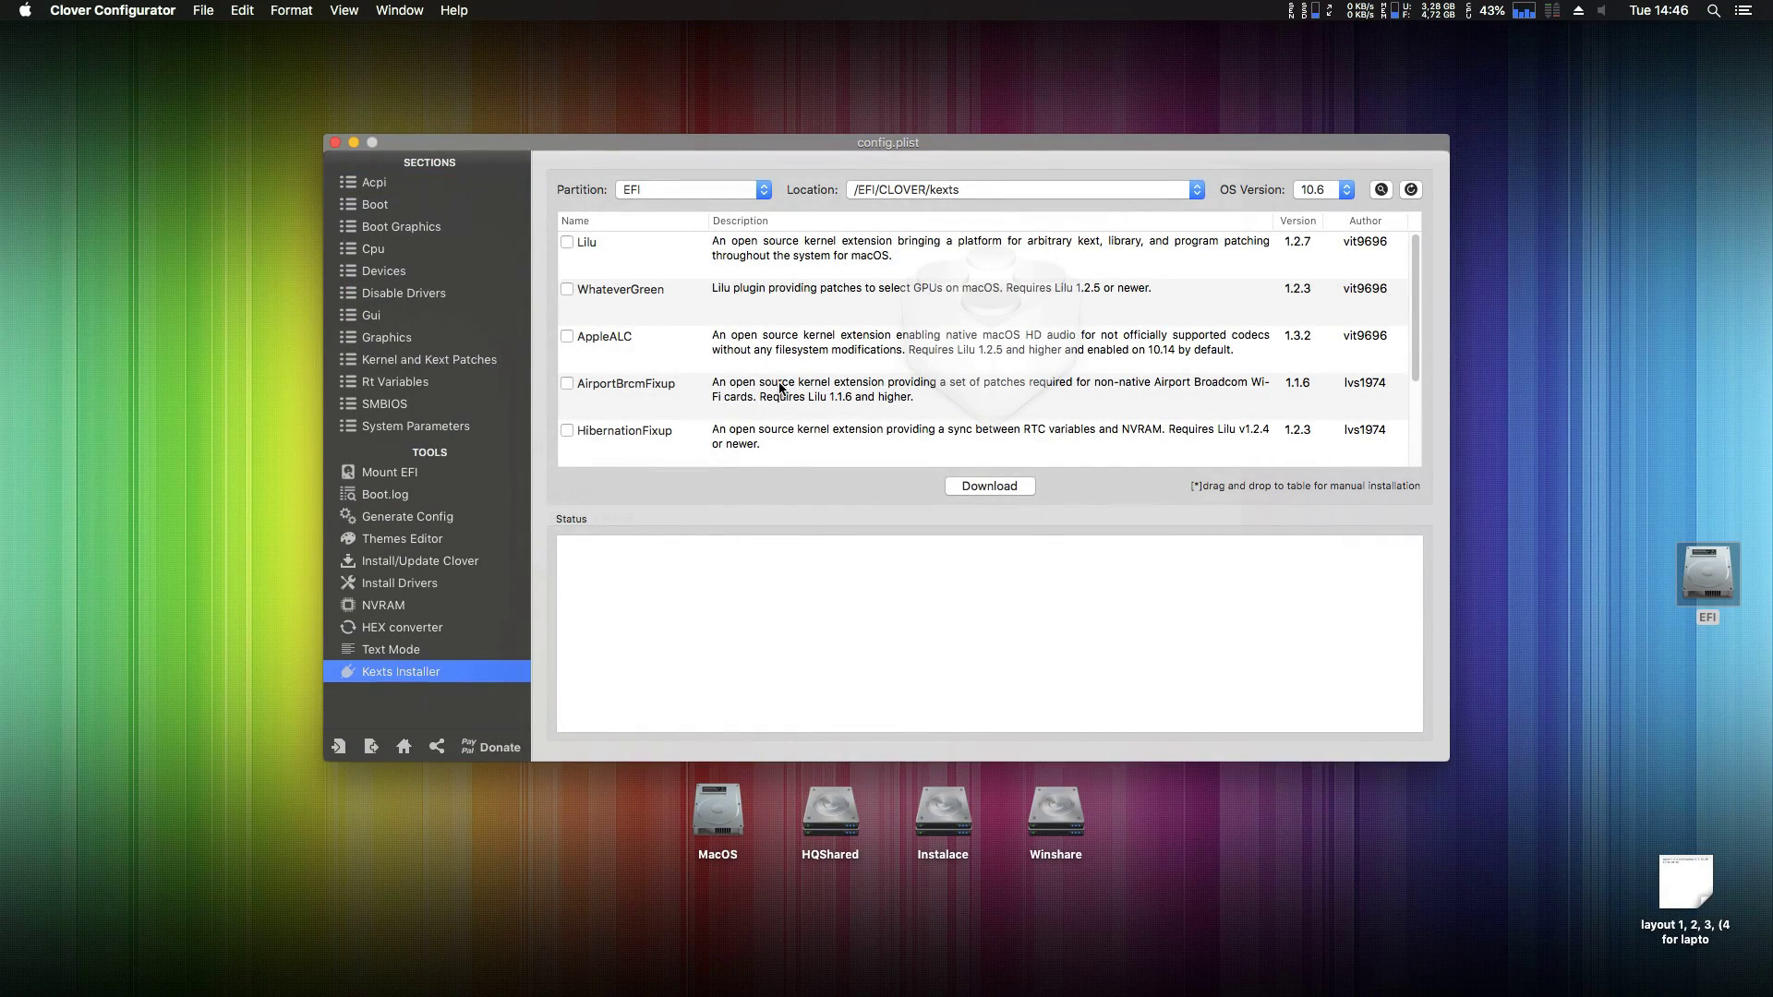
click(1320, 190)
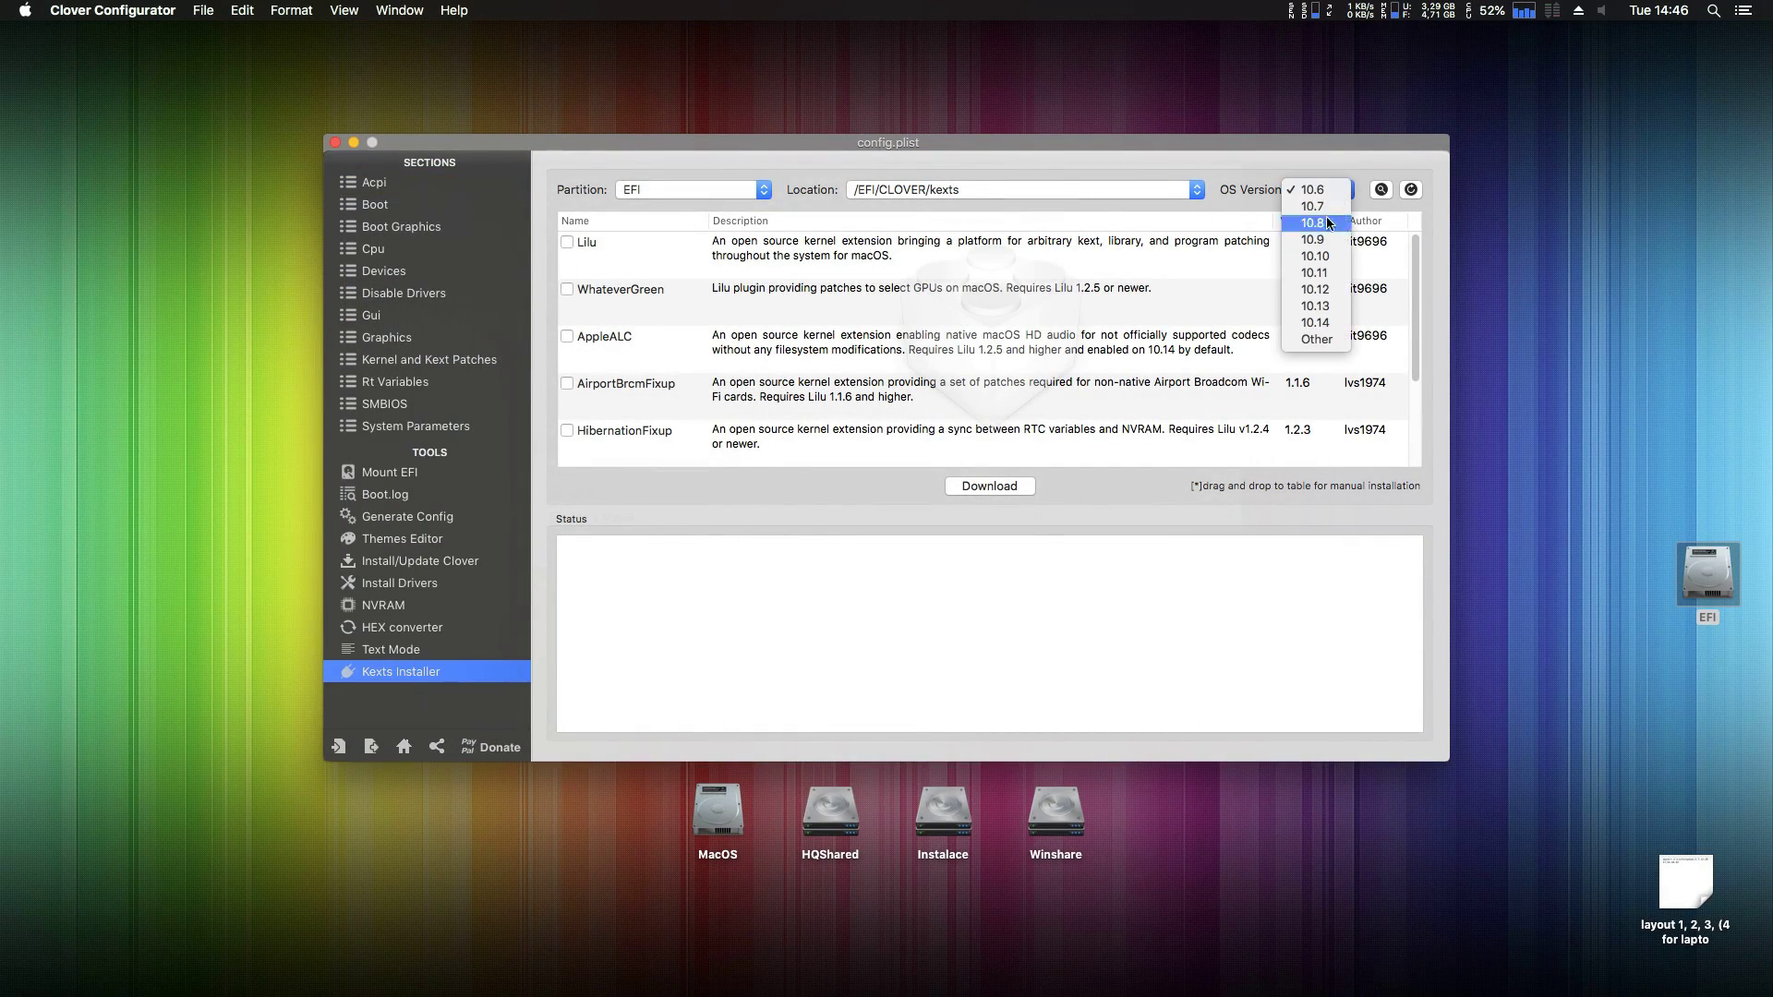
click(1323, 341)
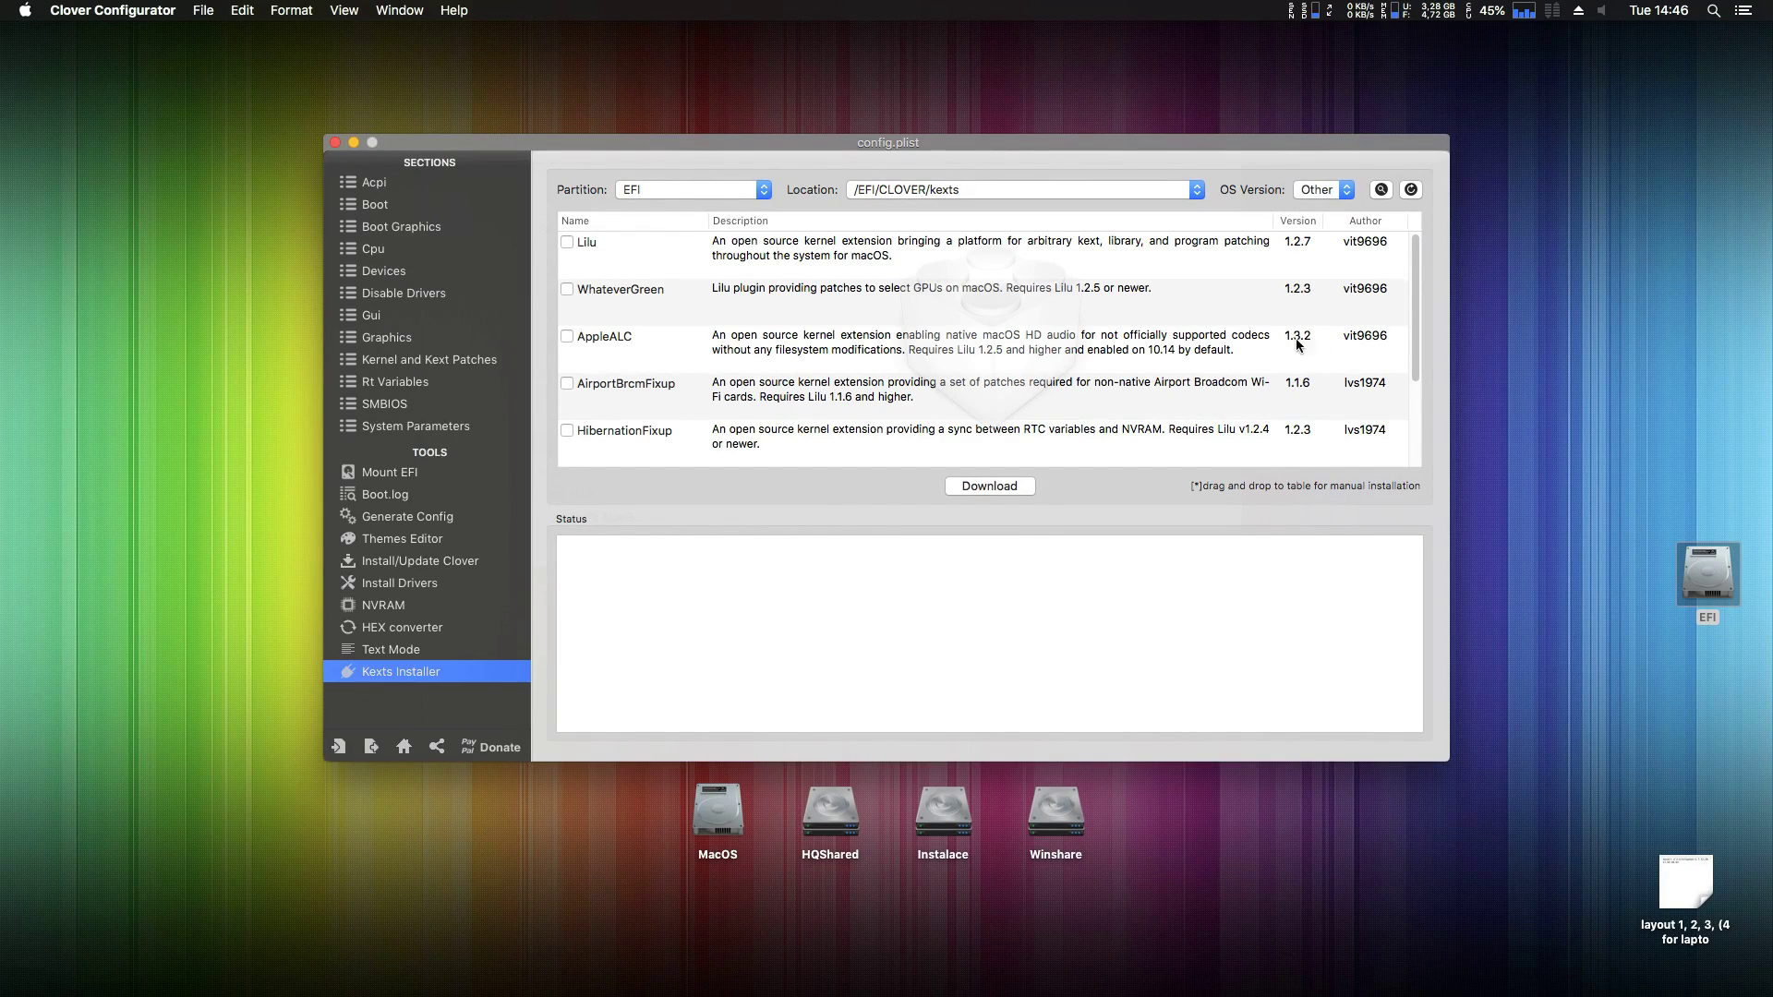
click(567, 242)
click(567, 337)
click(1010, 490)
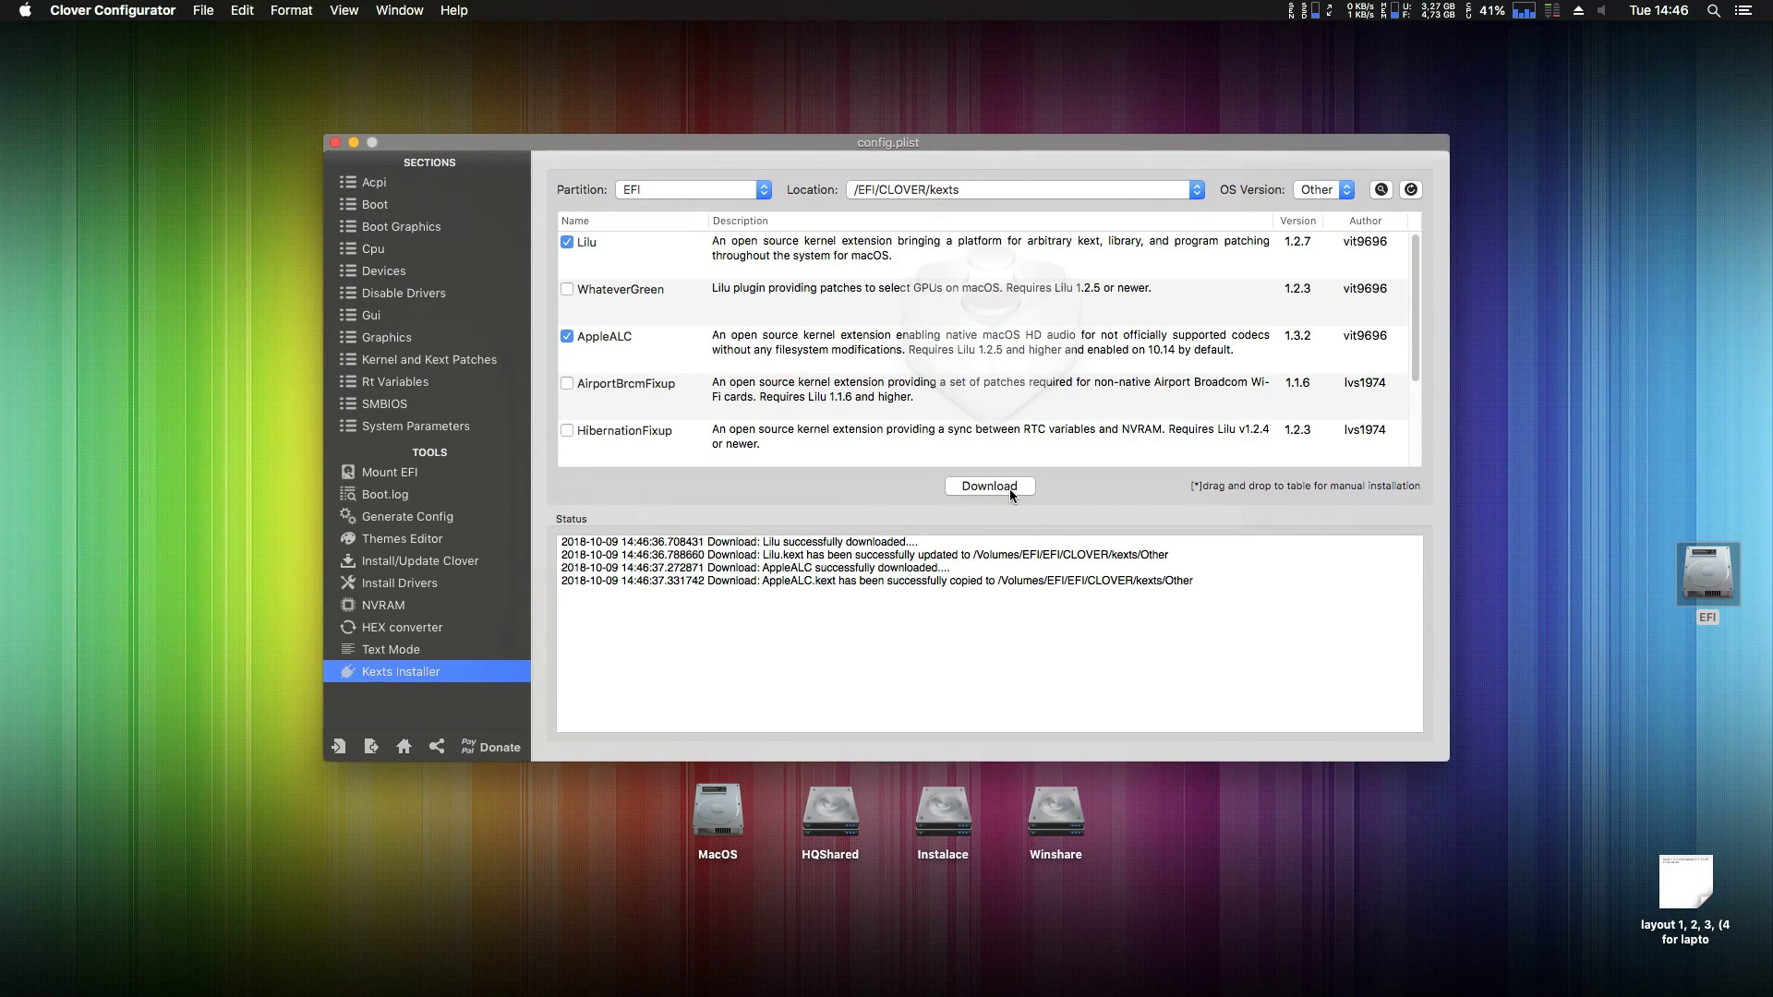
- Open the Devices section and place the ALC892 layout list clipping alongside it
click(383, 272)
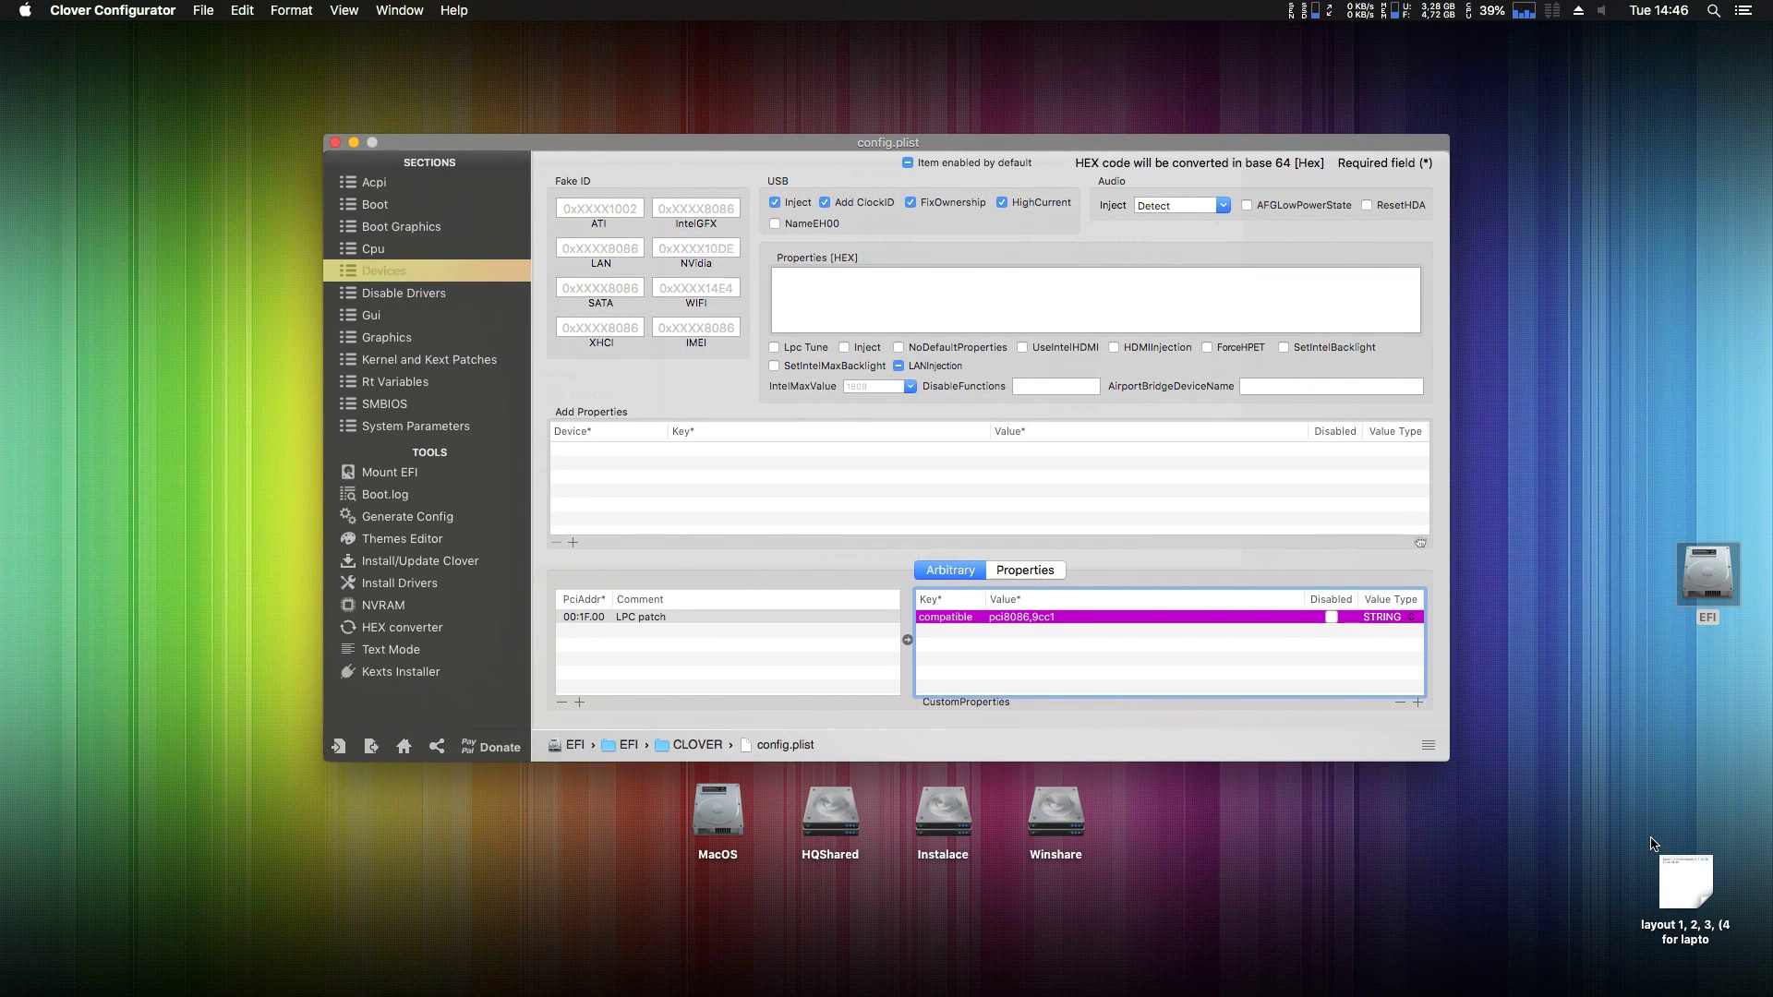
double_click(1693, 884)
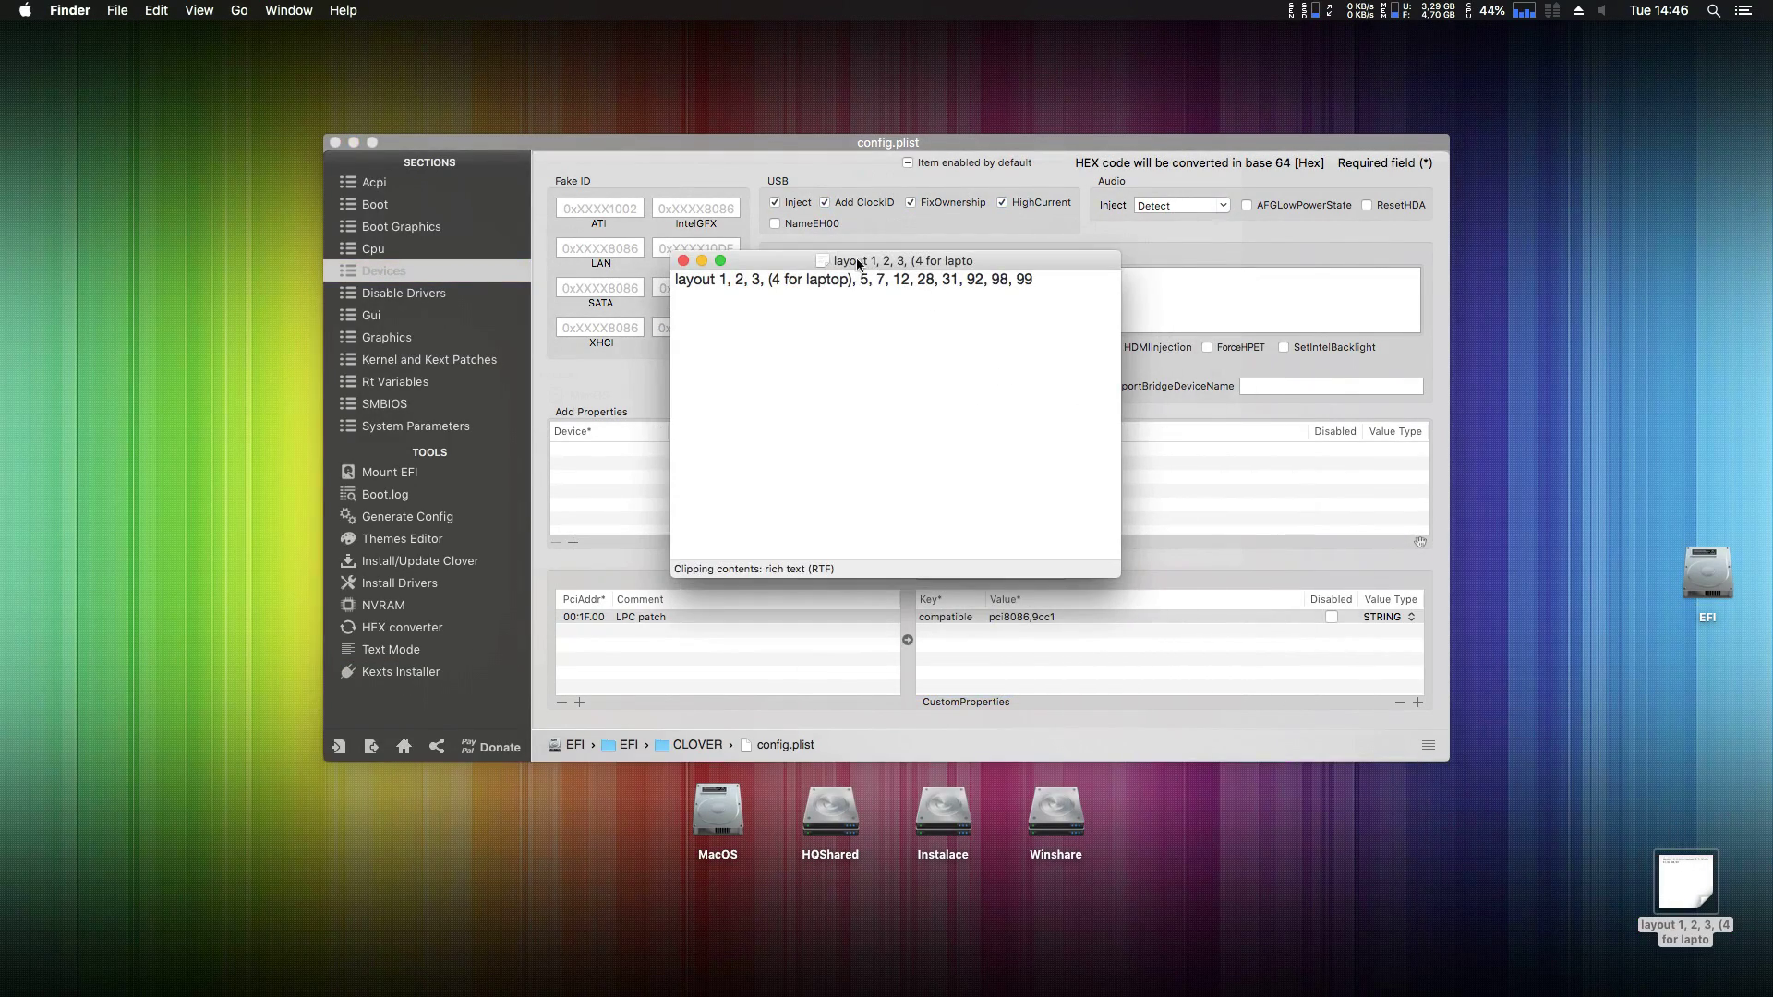
drag(780, 265, 1419, 313)
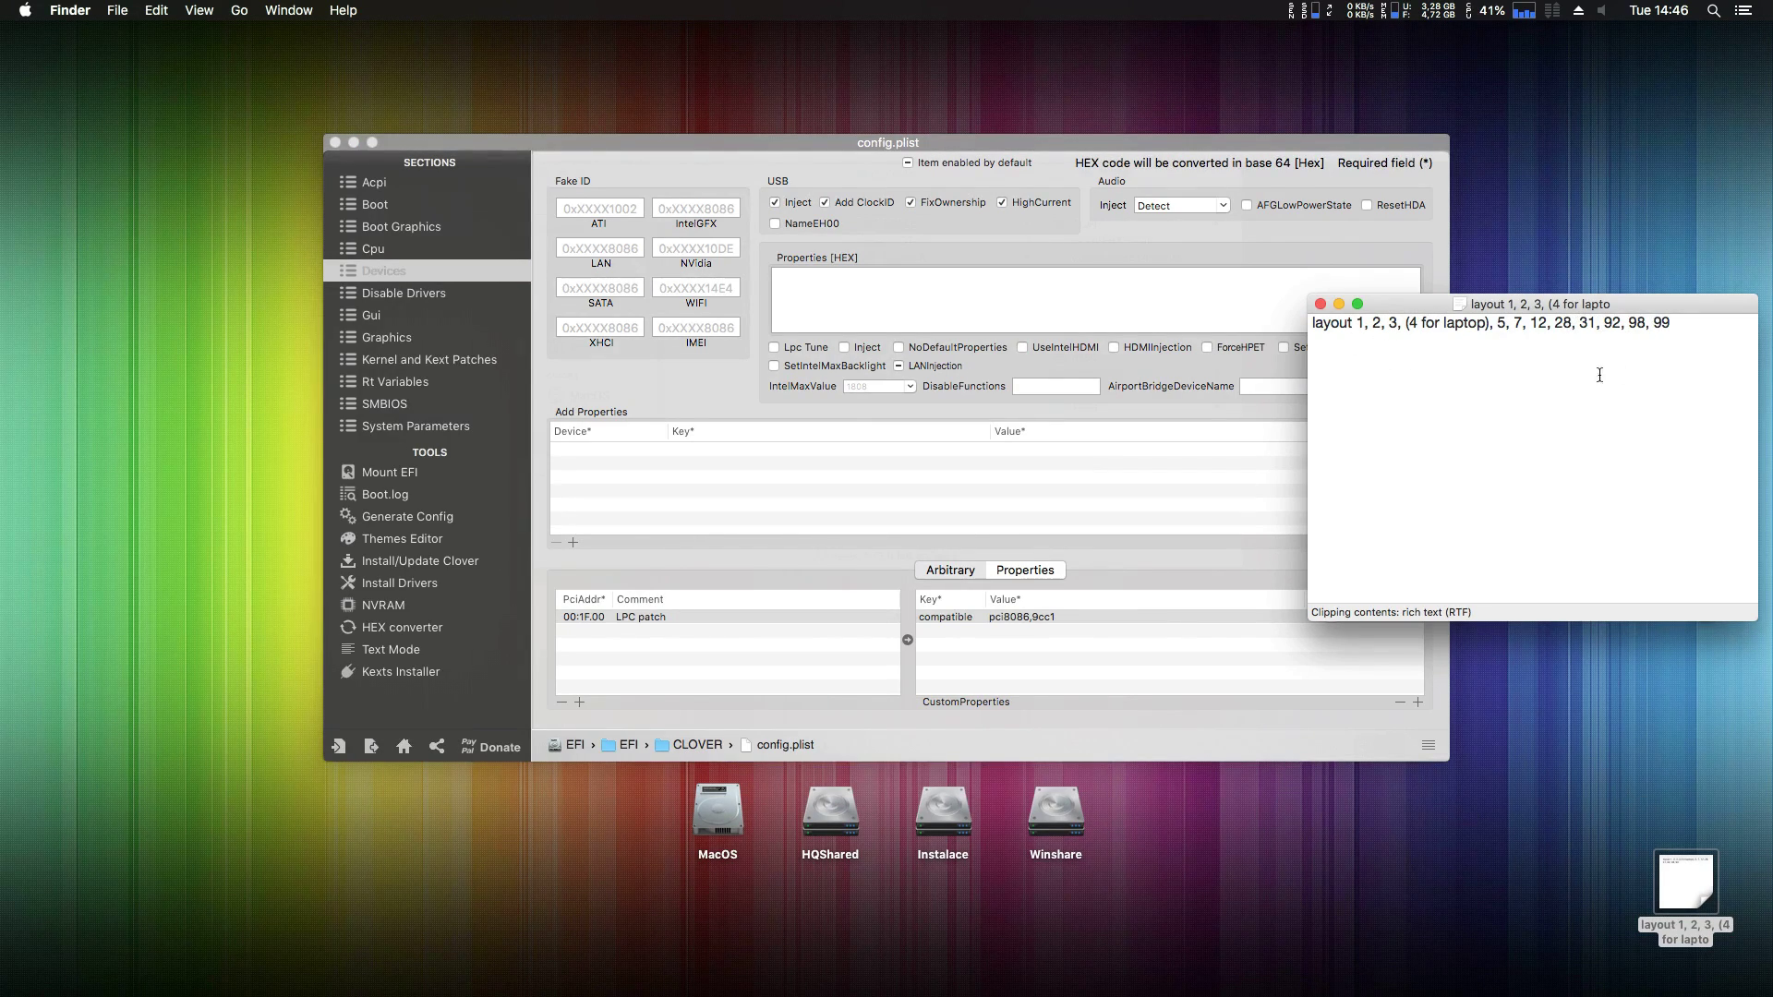
- Set Audio Inject to 28, save config.plist, and quit Clover Configurator
click(1185, 204)
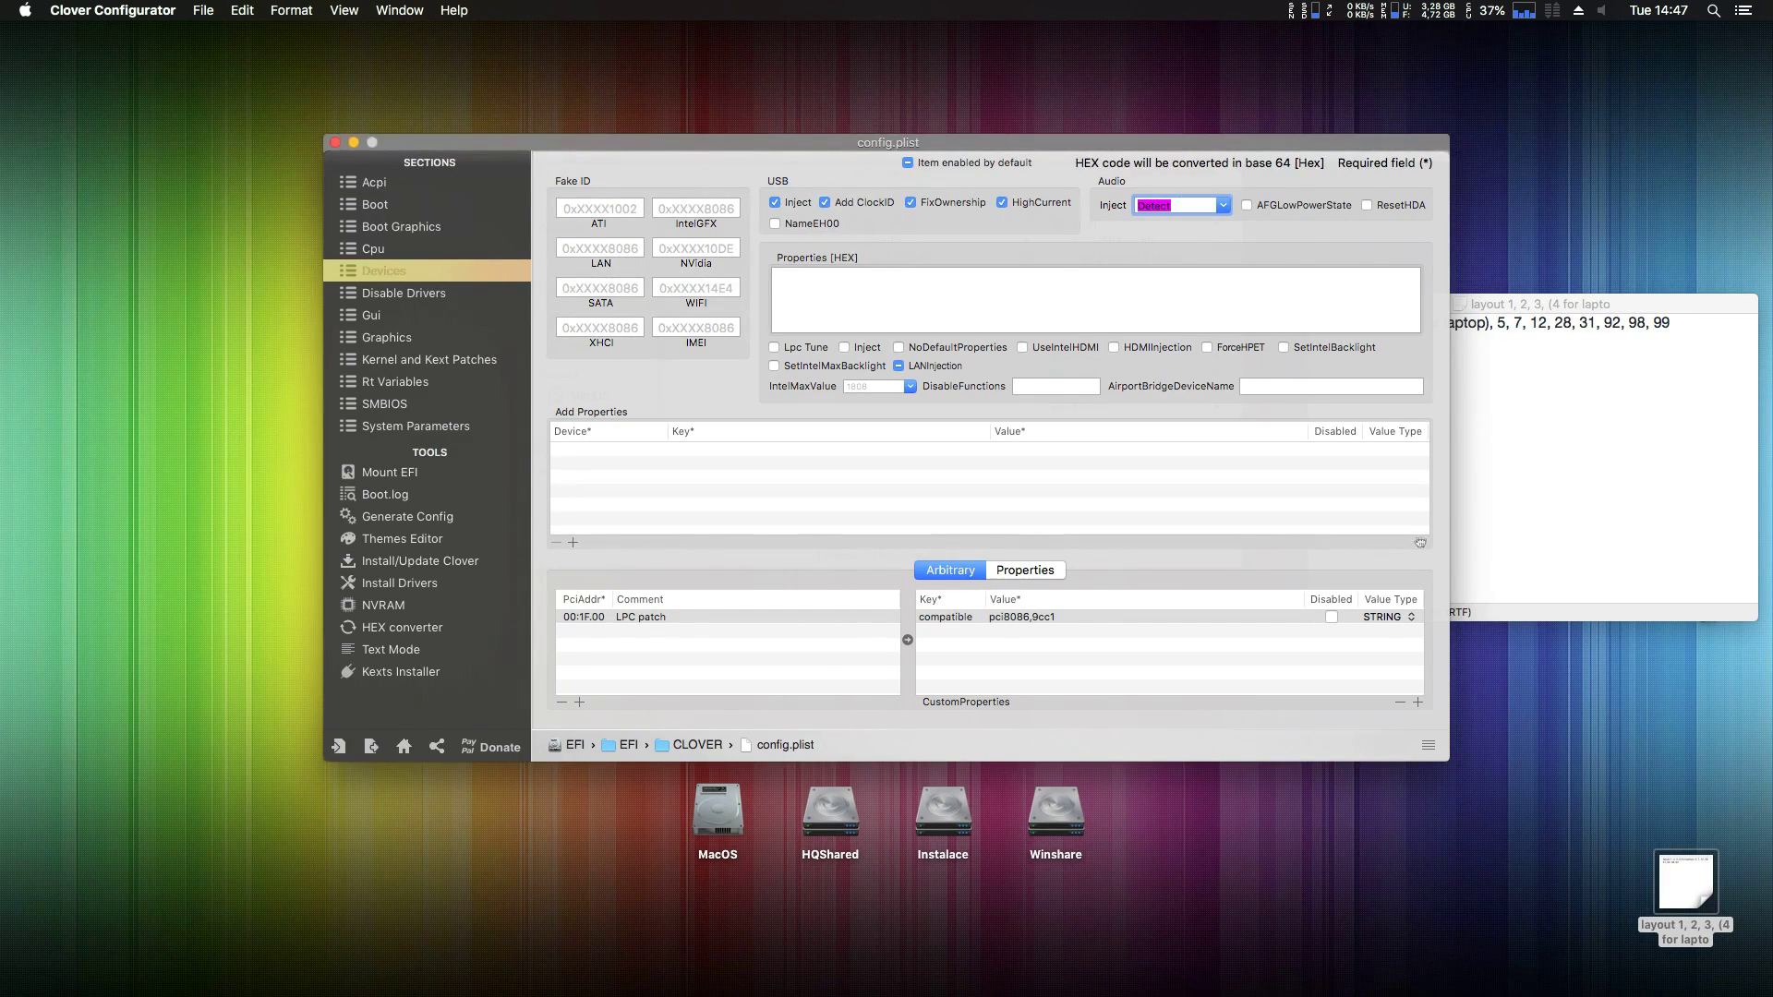
text(28)
click(203, 11)
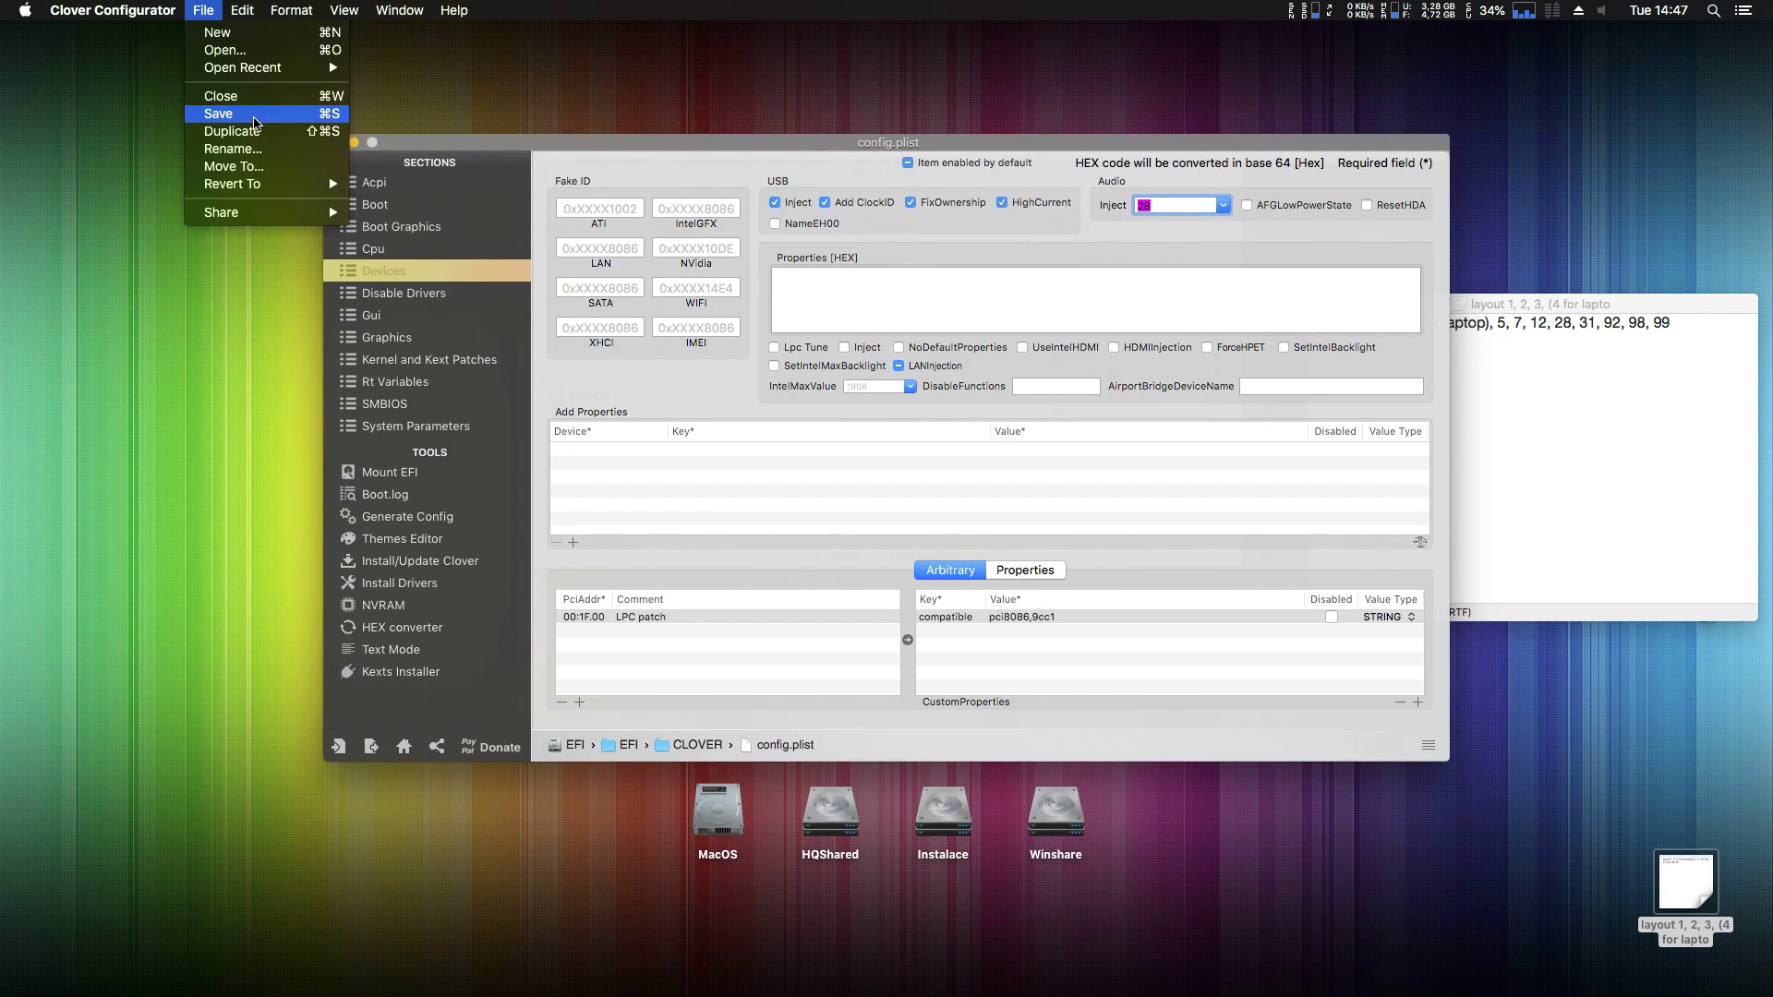
click(255, 121)
click(134, 11)
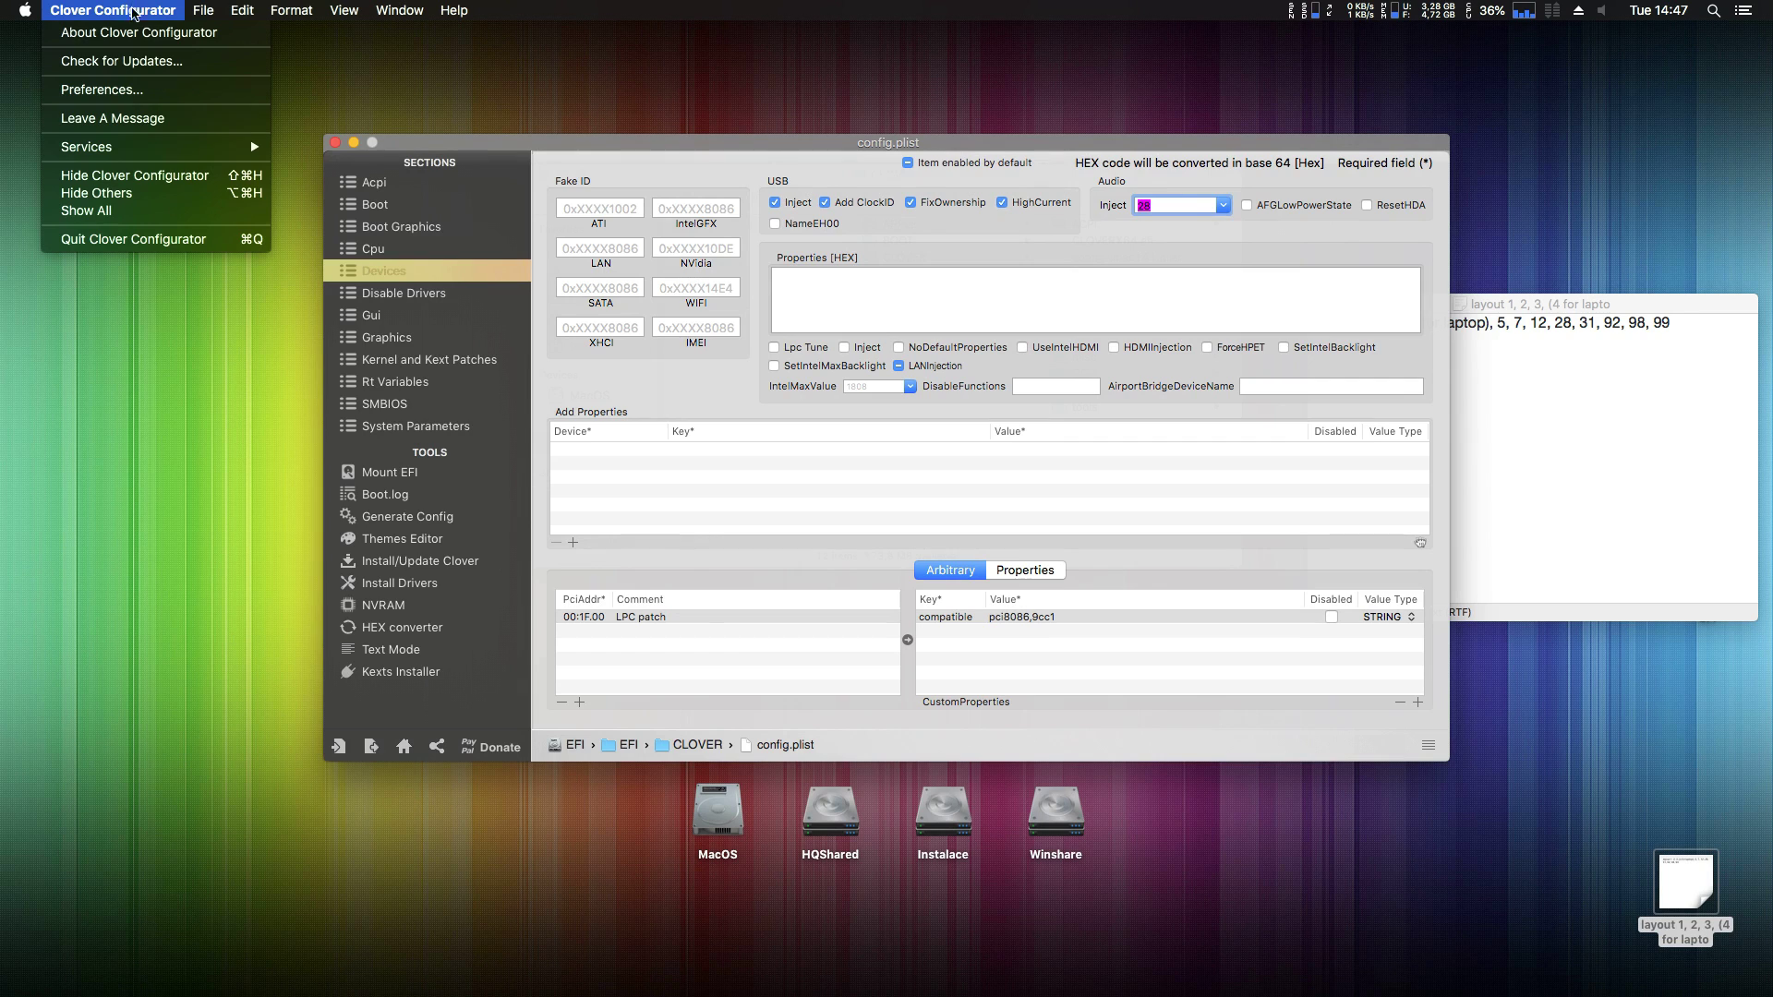
click(196, 239)
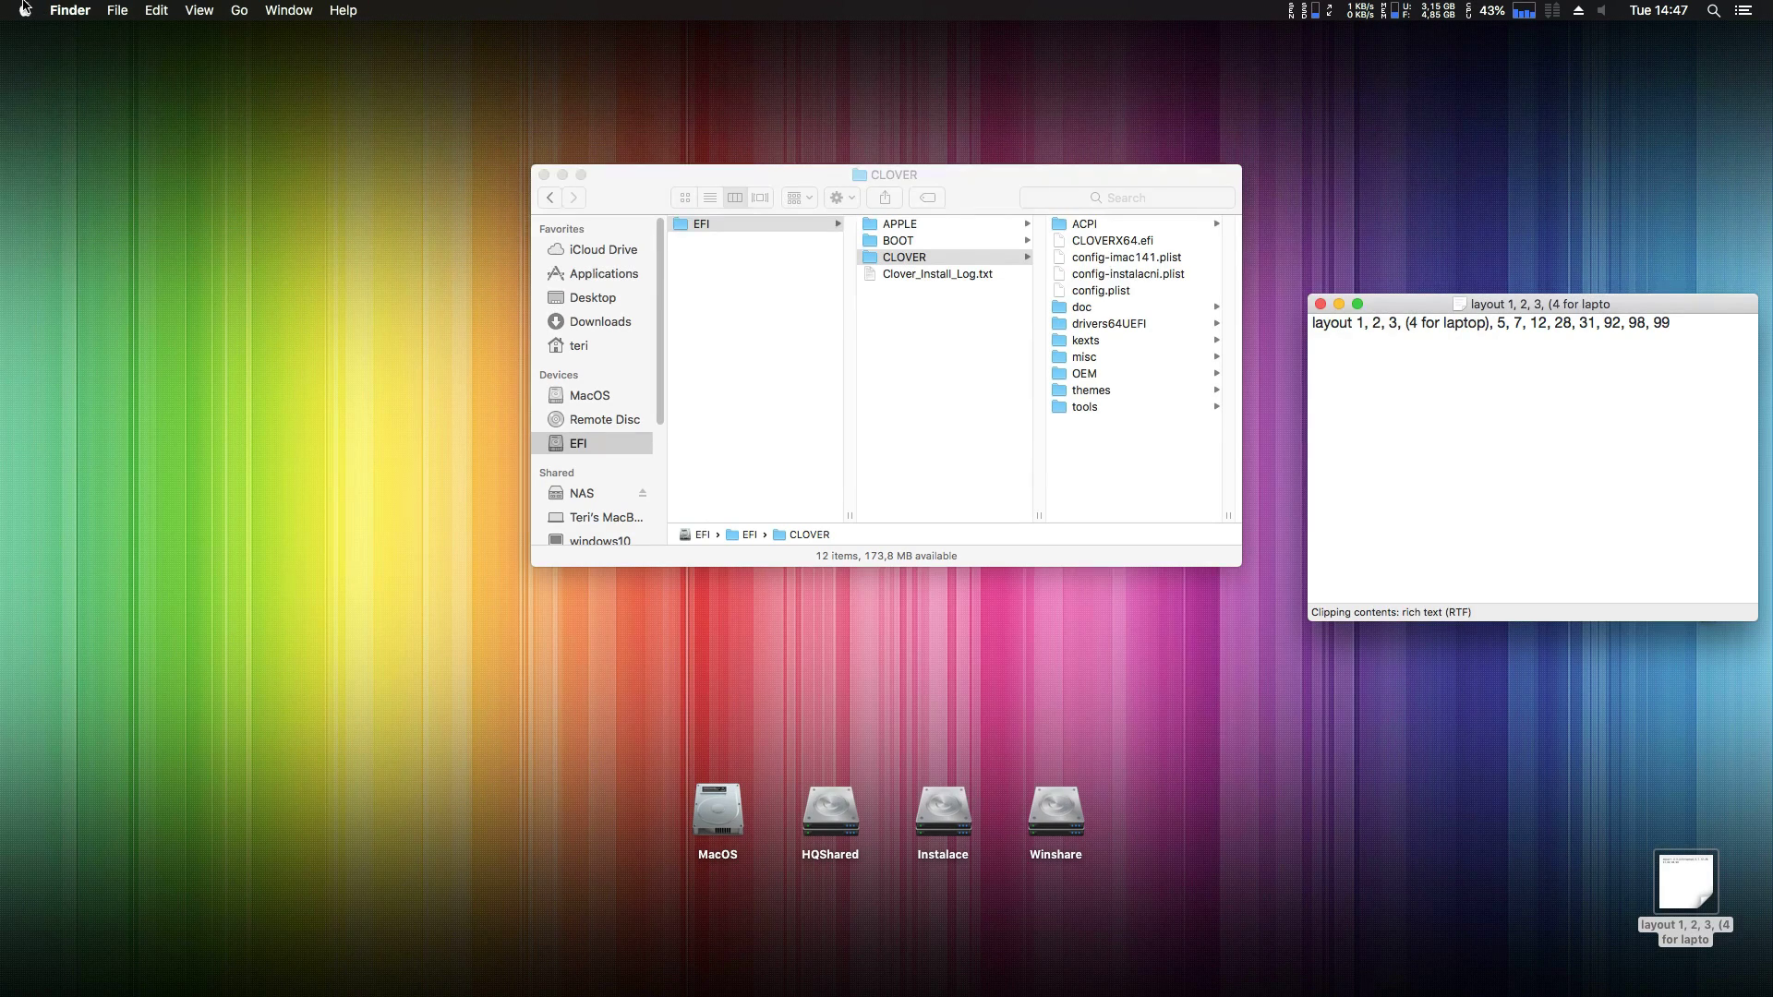
- Restart the Mac, then open Sound Preferences from the menu-bar volume icon
click(25, 9)
click(65, 186)
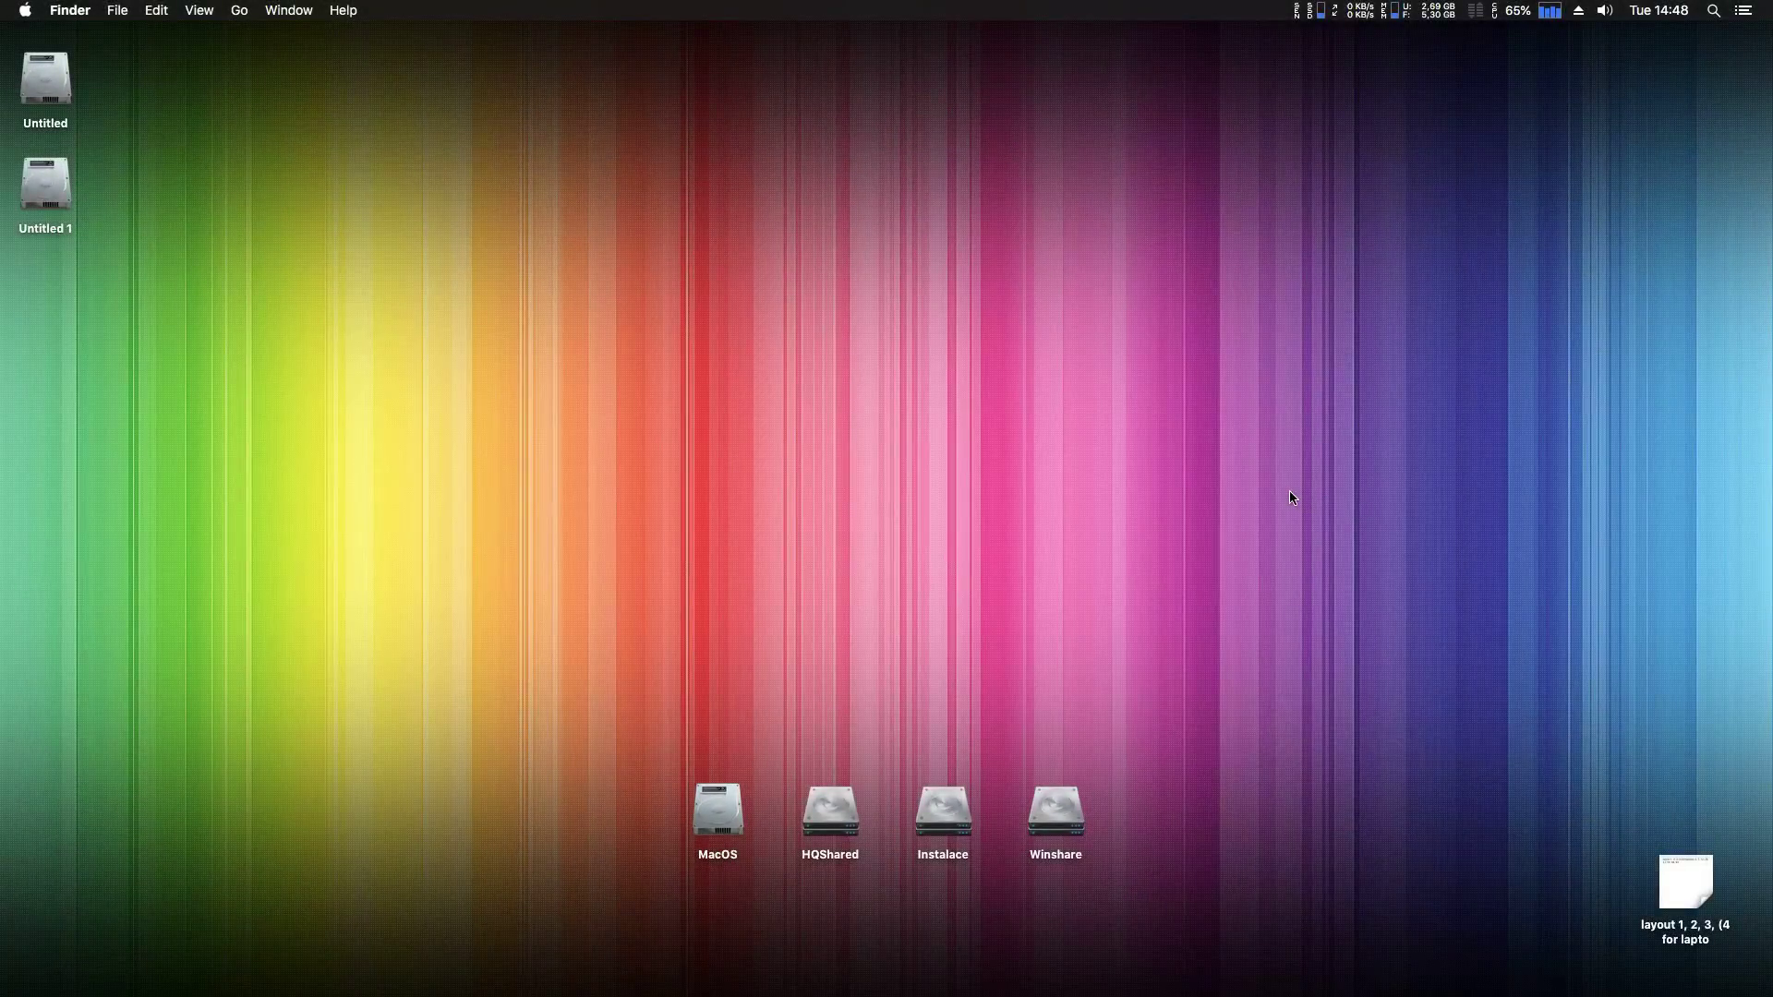
click(1605, 10)
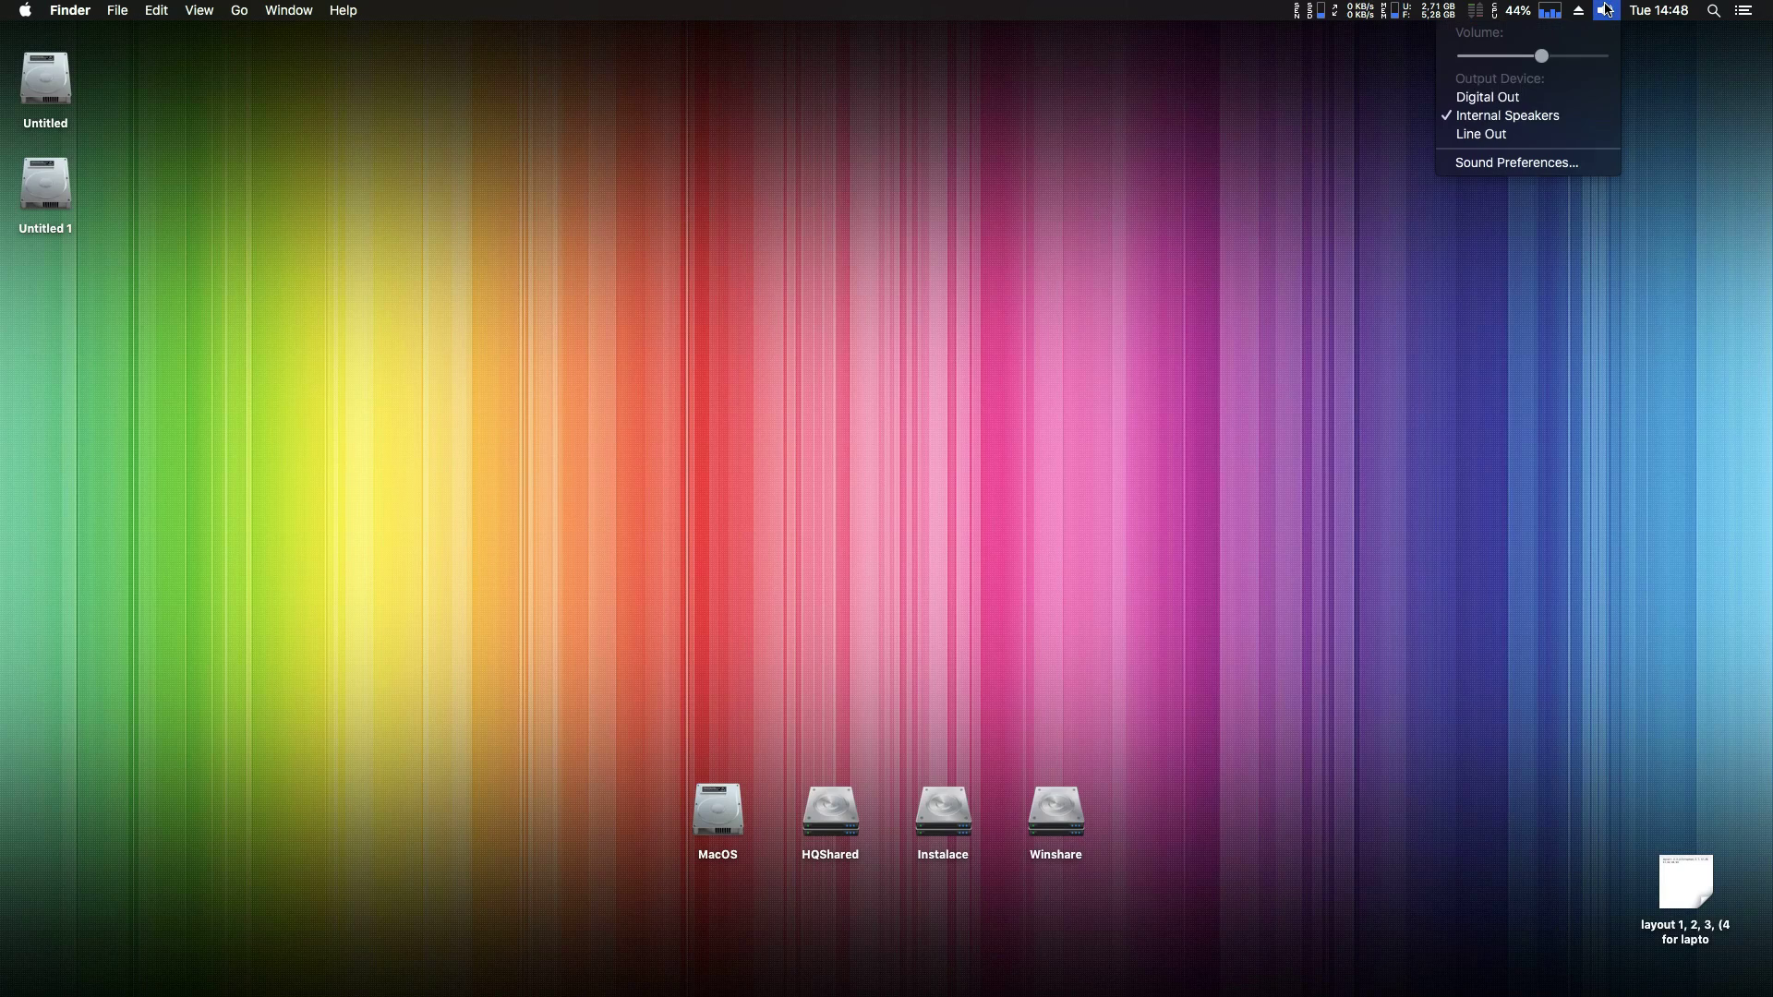
click(1516, 163)
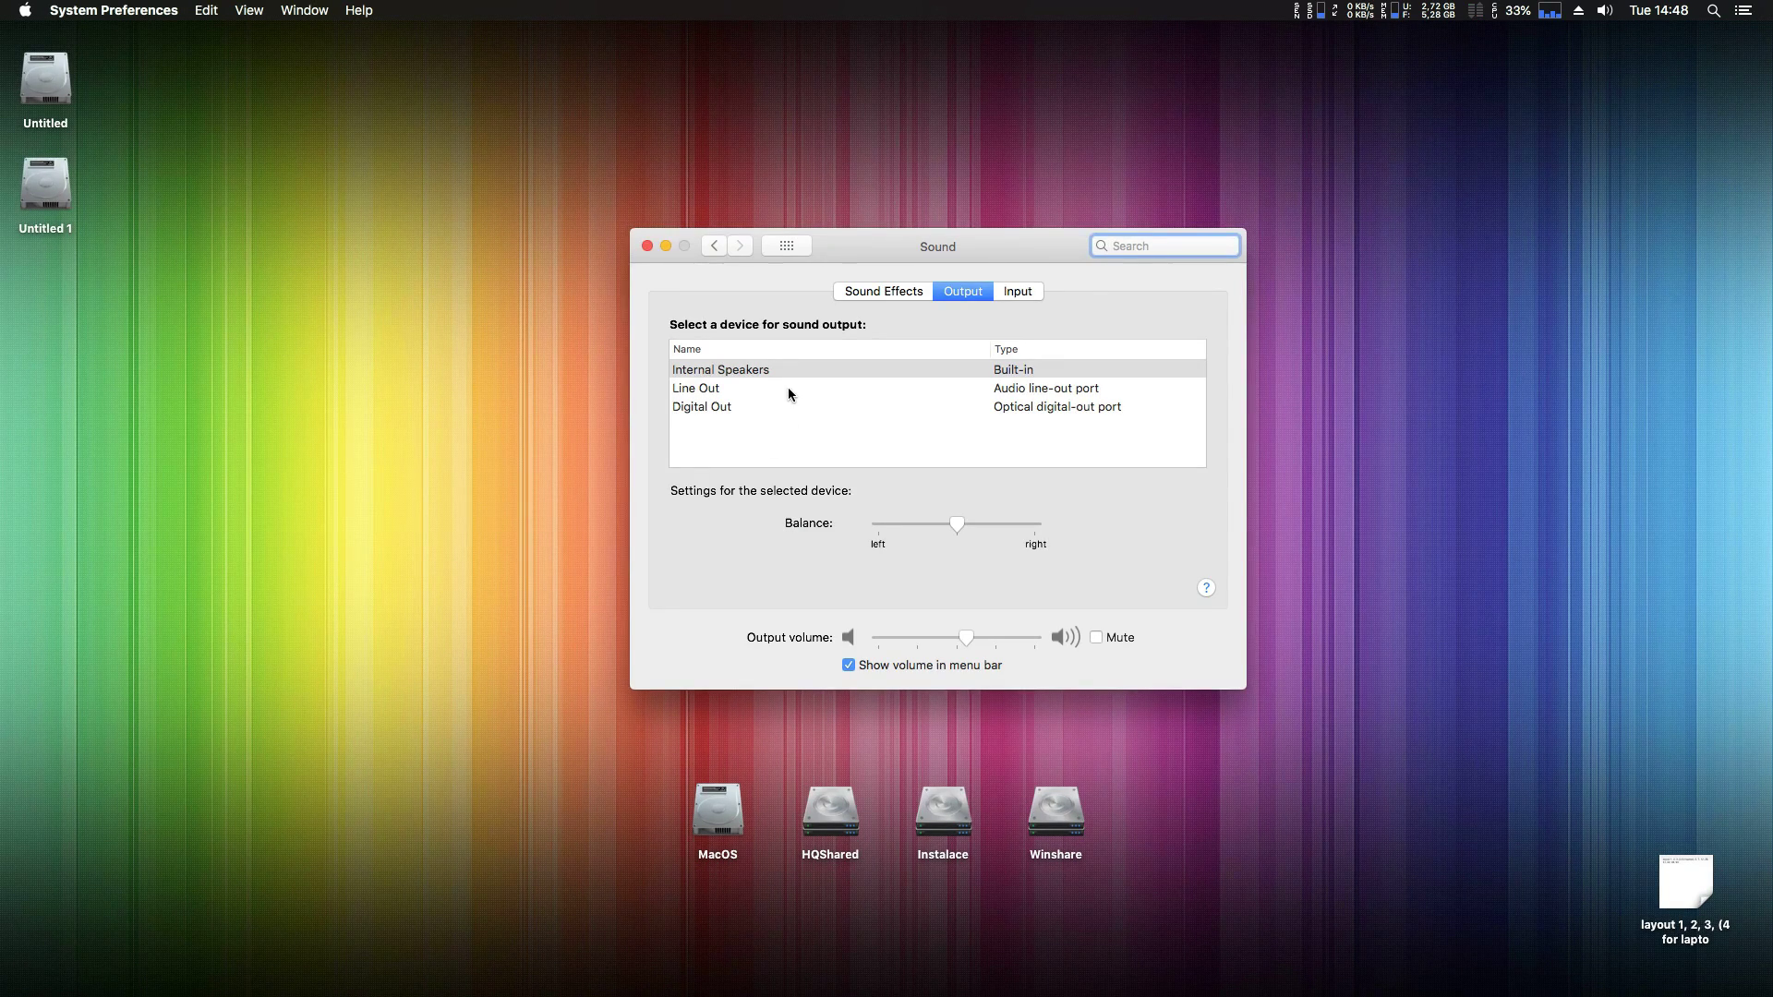
- Review the Audio section of the System Report, then quit the open windows
click(20, 11)
click(55, 33)
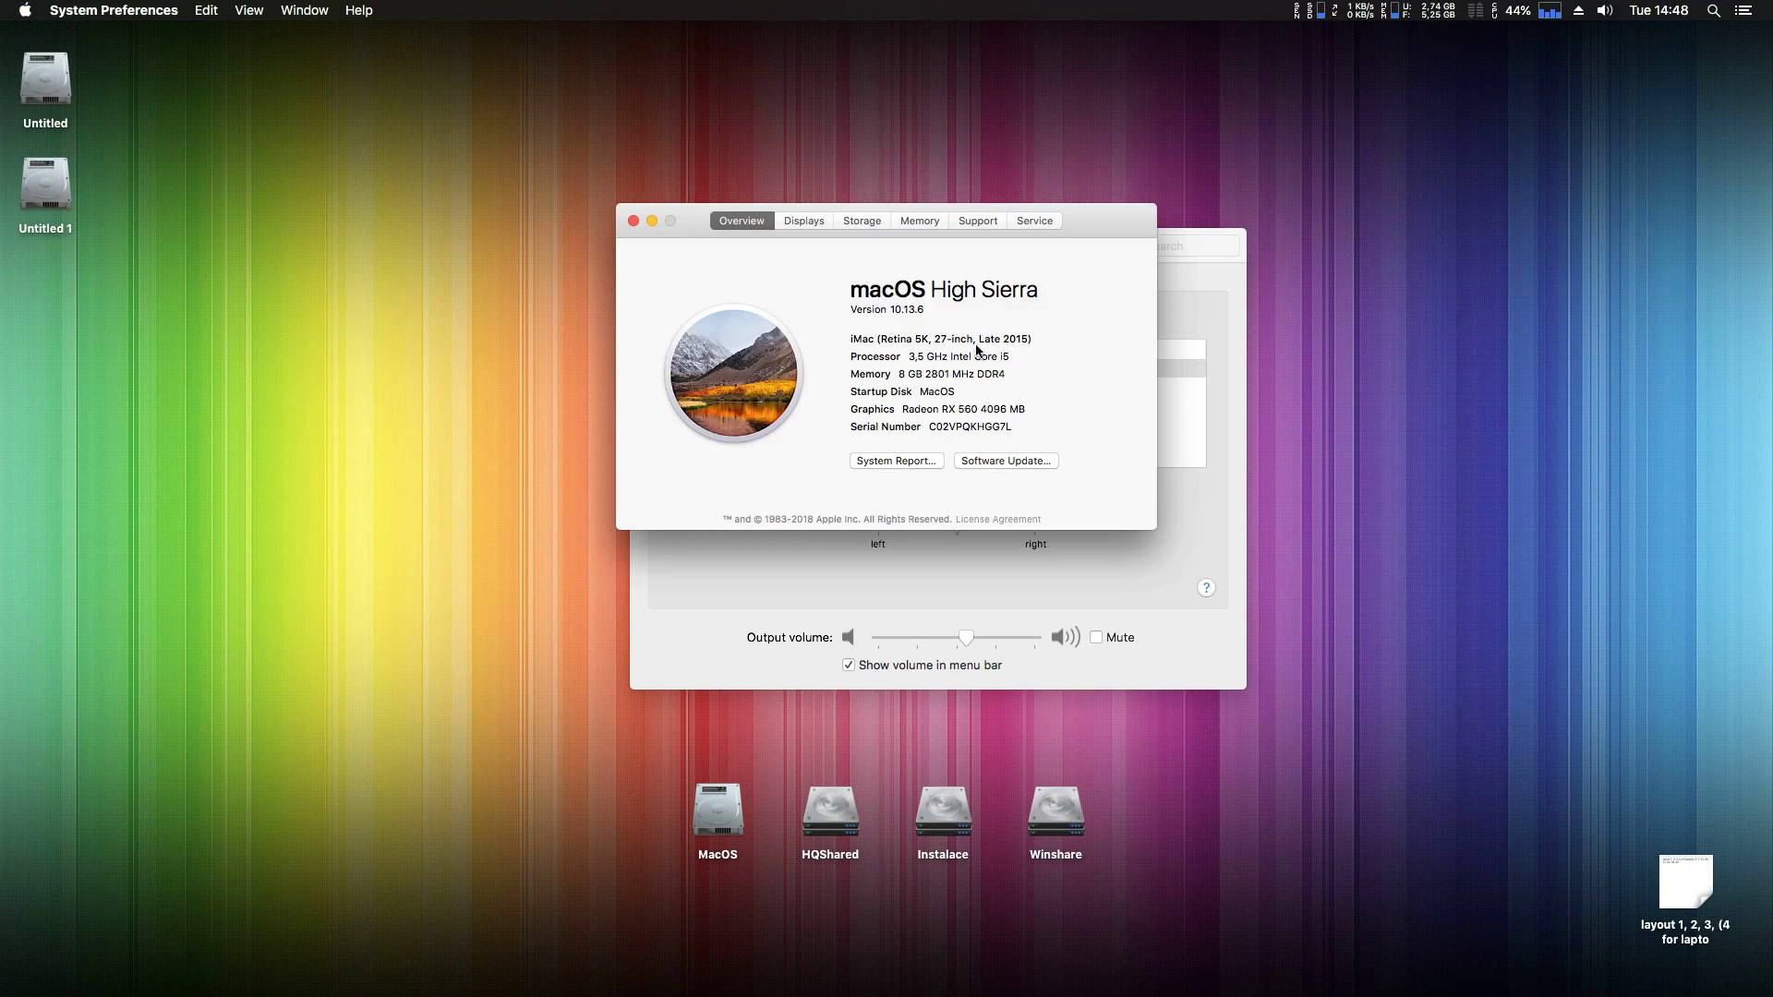
click(901, 461)
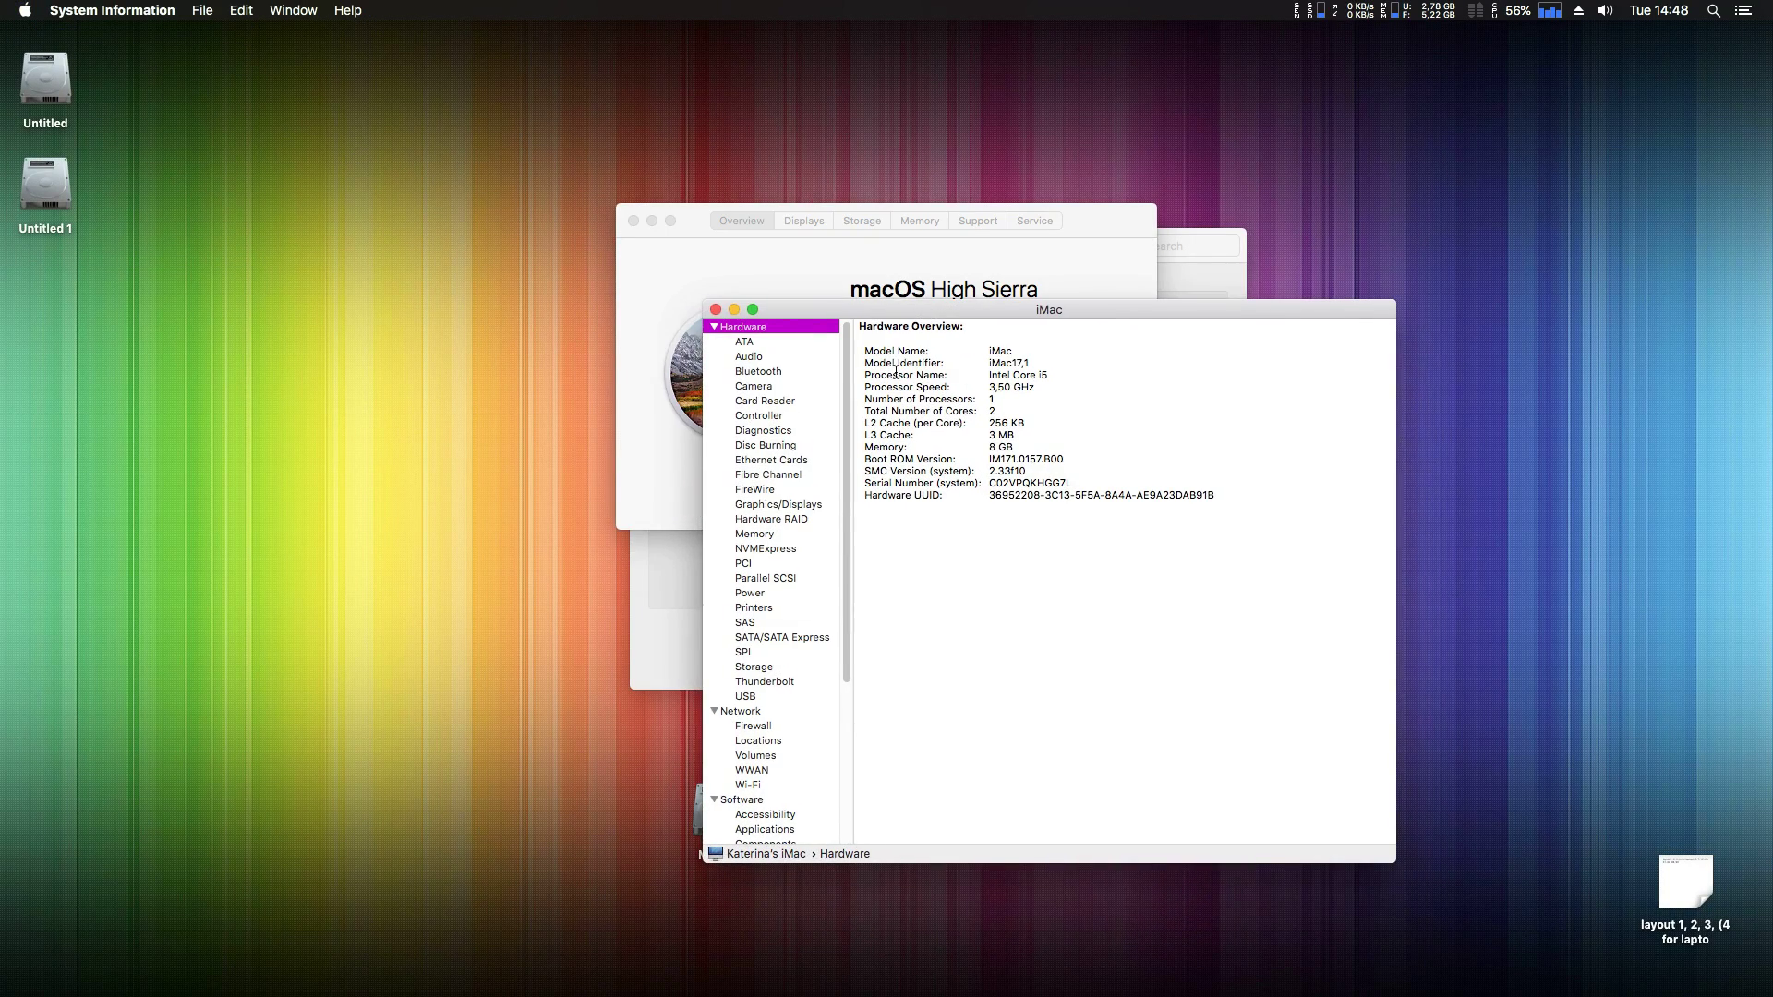
click(751, 358)
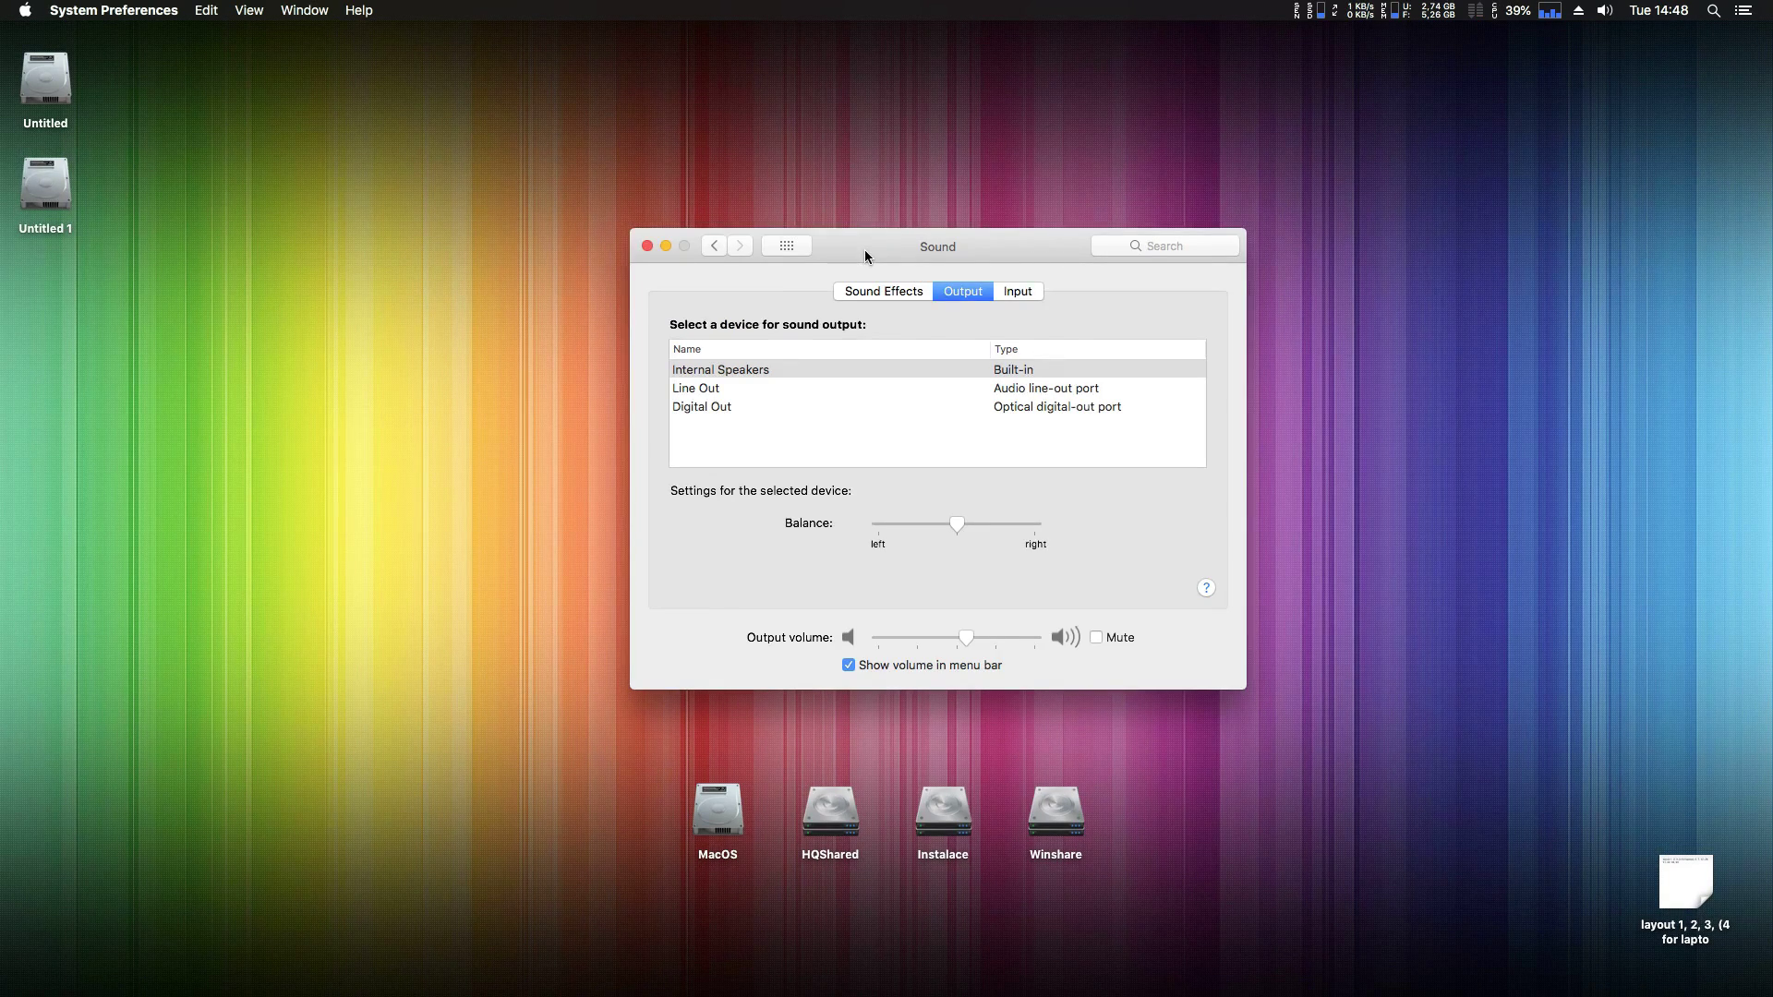
key(super+q)
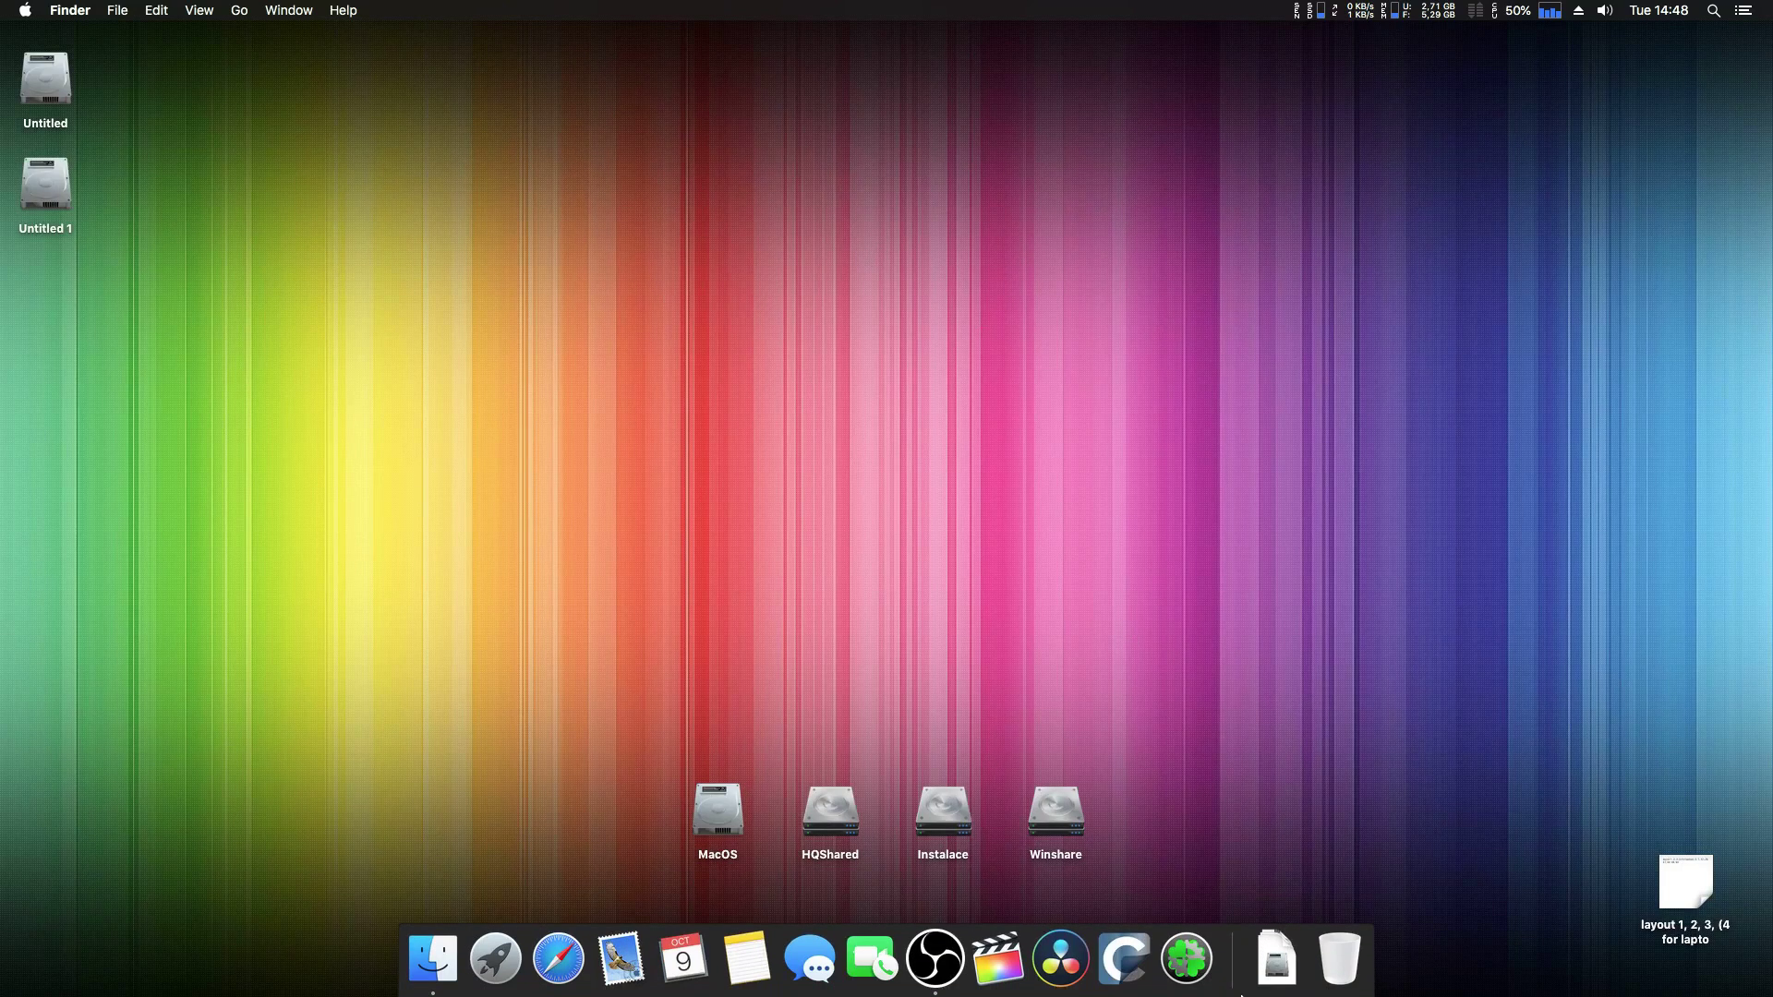
- Remount the macOS drive's EFI partition in Clover Configurator, then close the app
click(1187, 961)
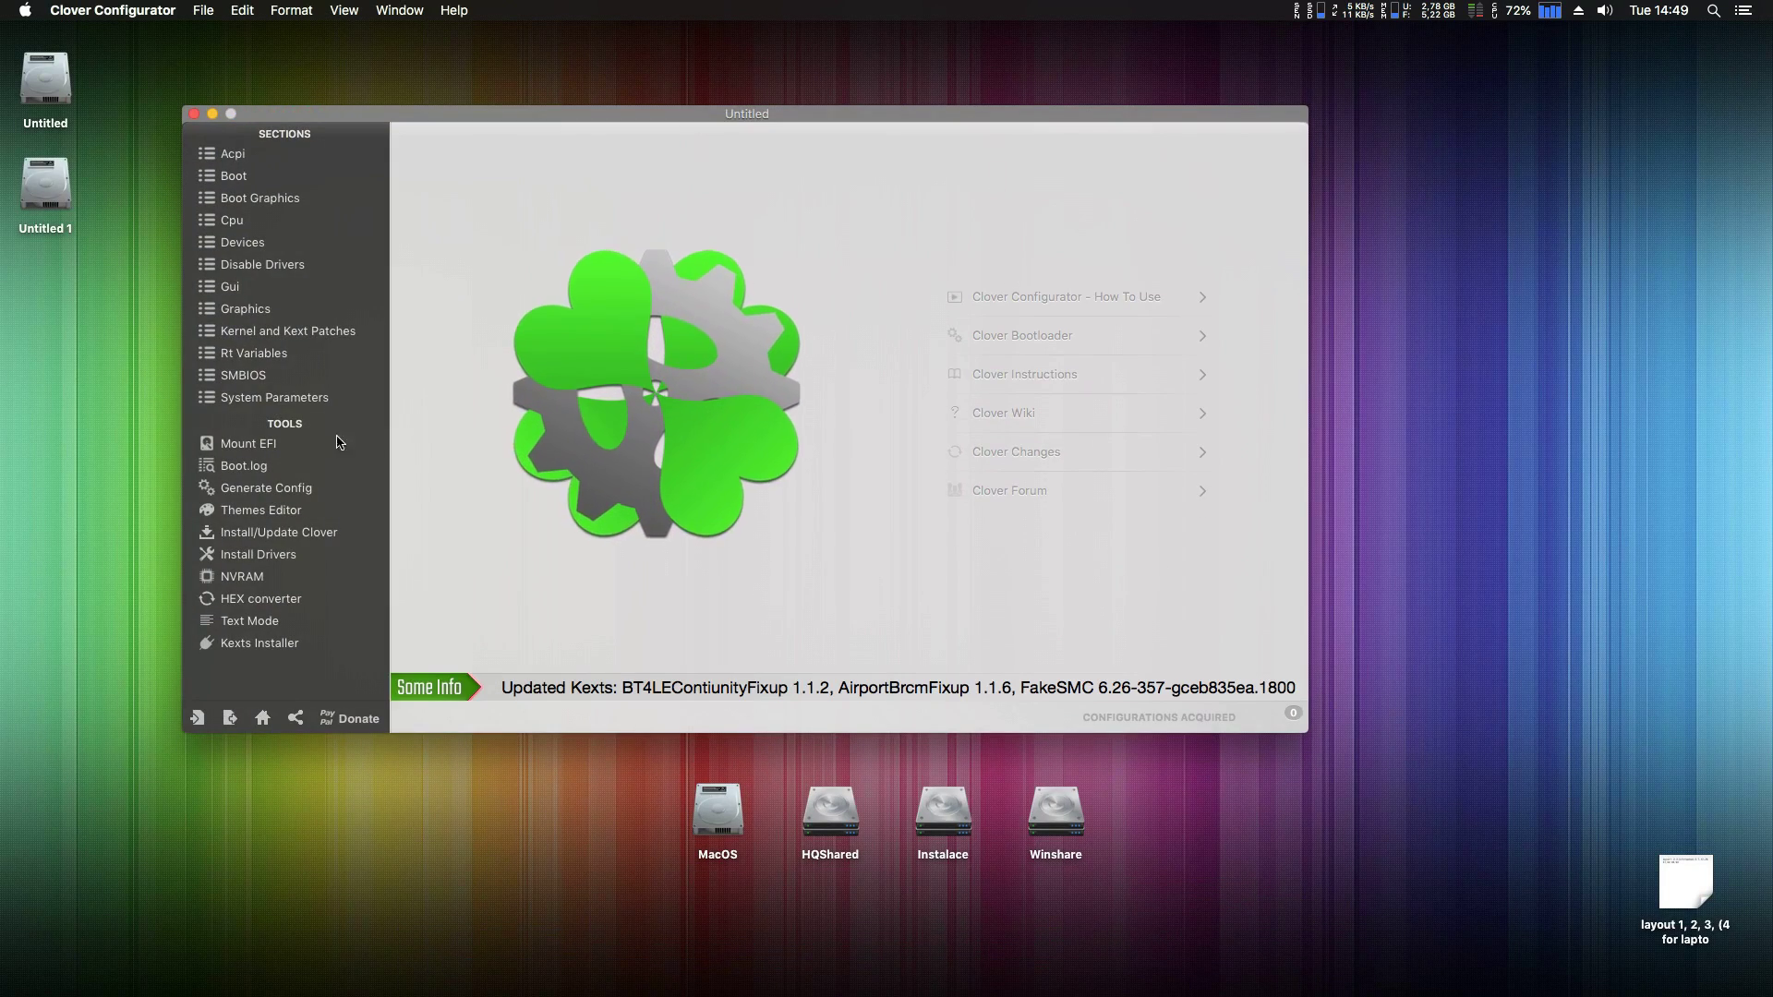
click(336, 441)
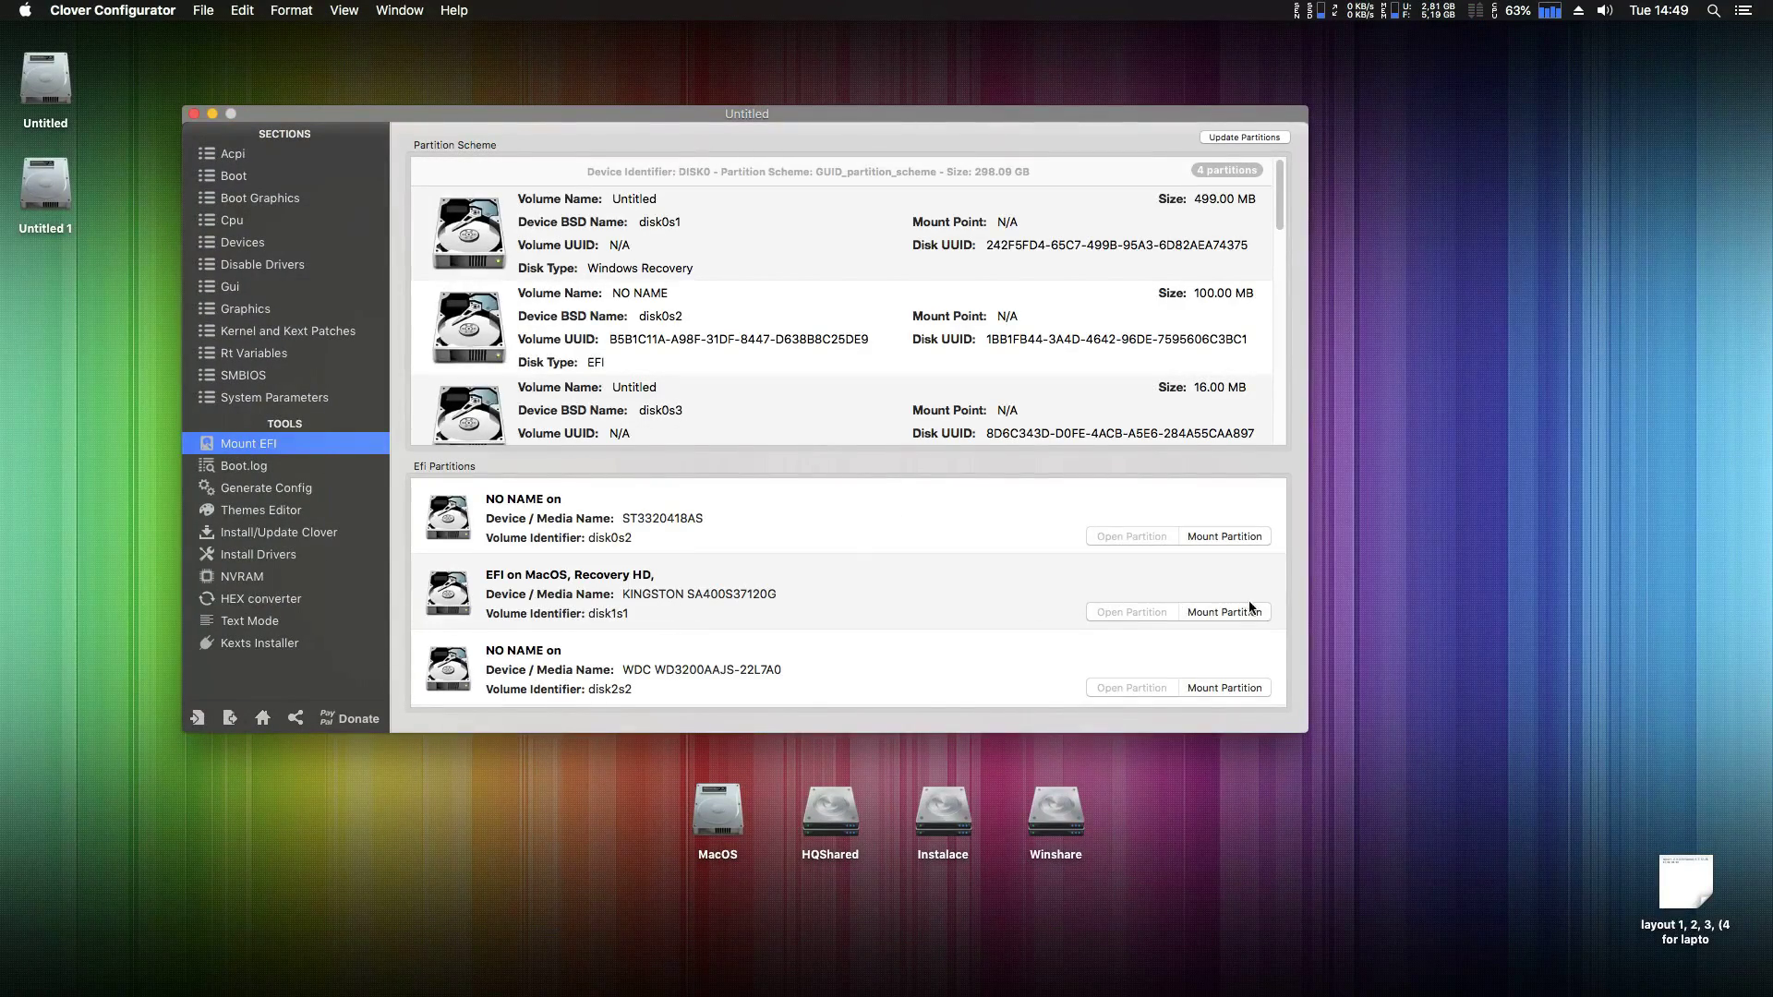
click(1250, 610)
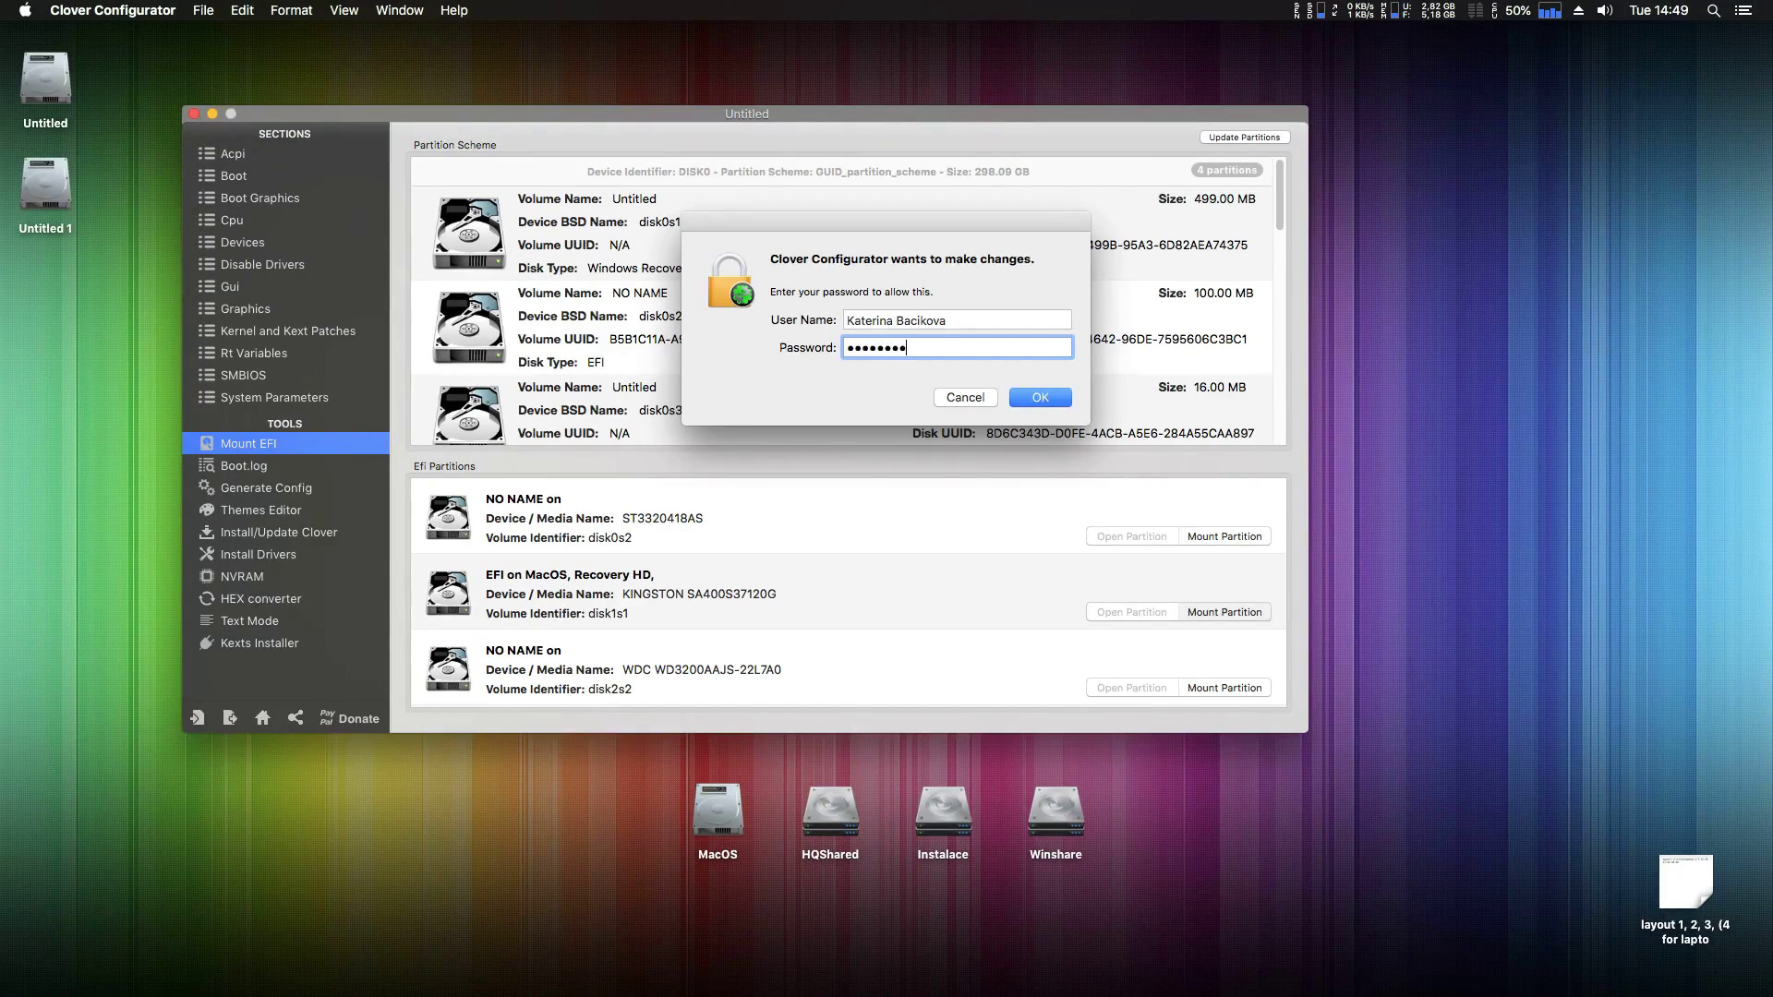
key(Return)
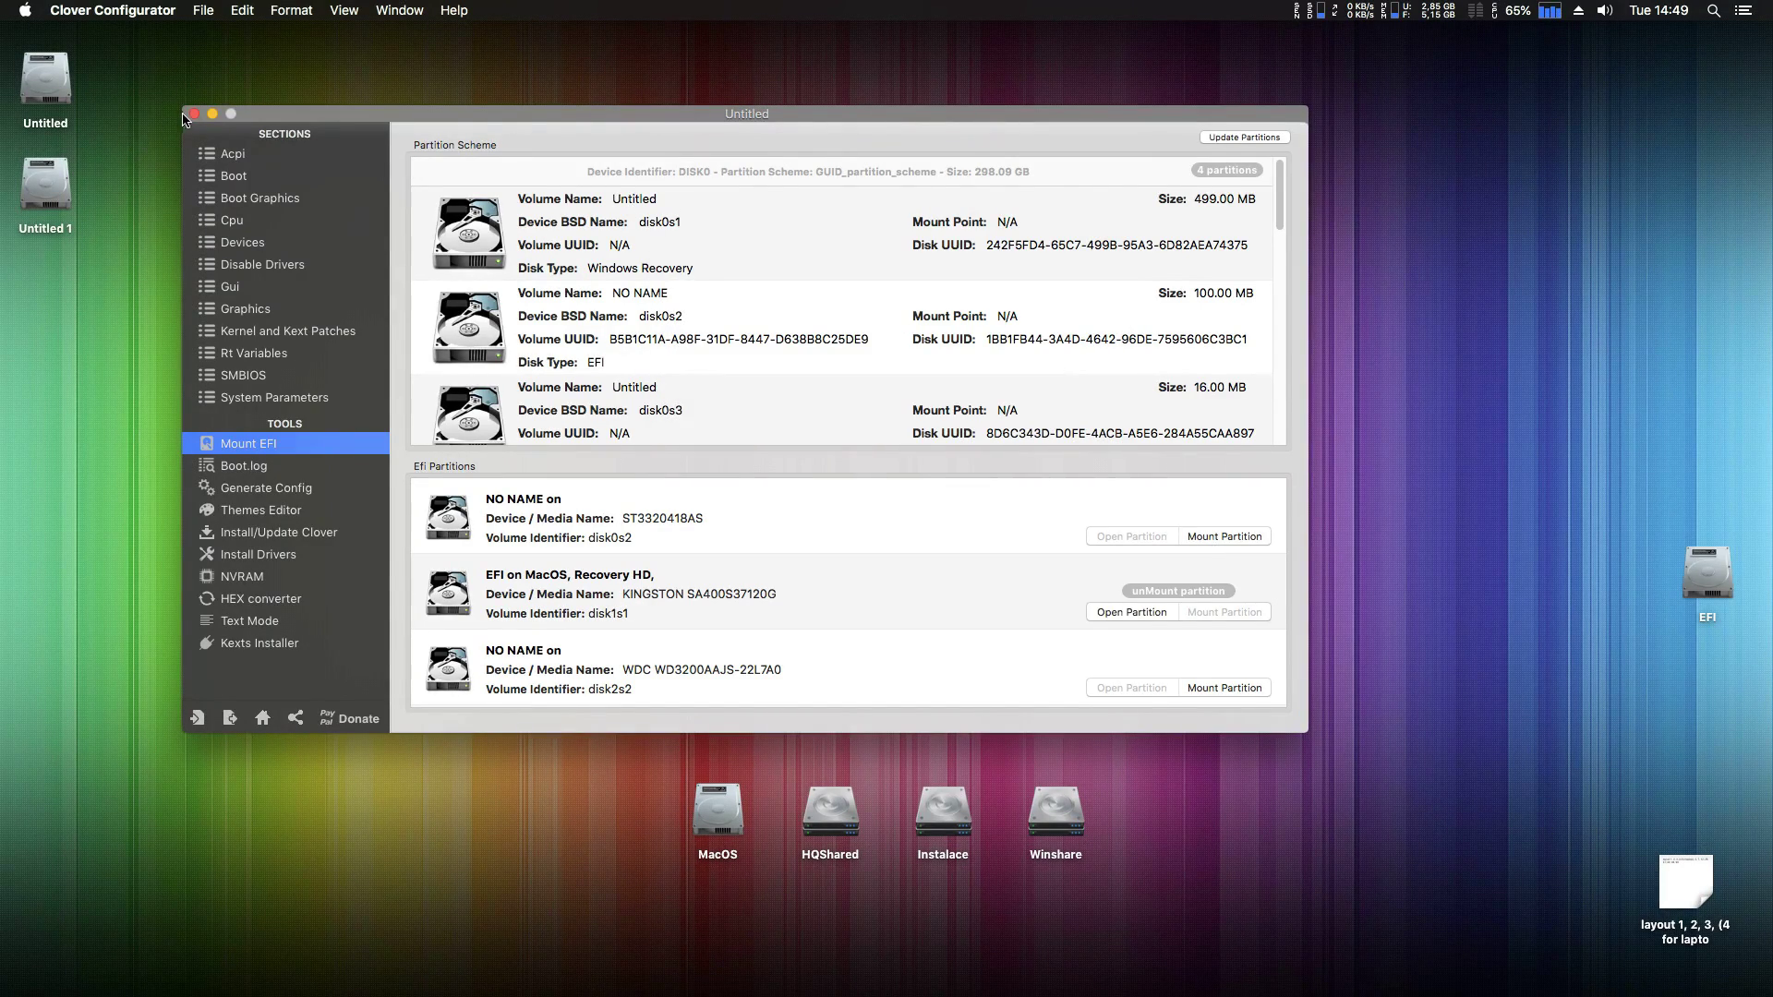
click(193, 114)
- Open the mounted EFI volume and browse to its EFI/CLOVER folder
double_click(1712, 588)
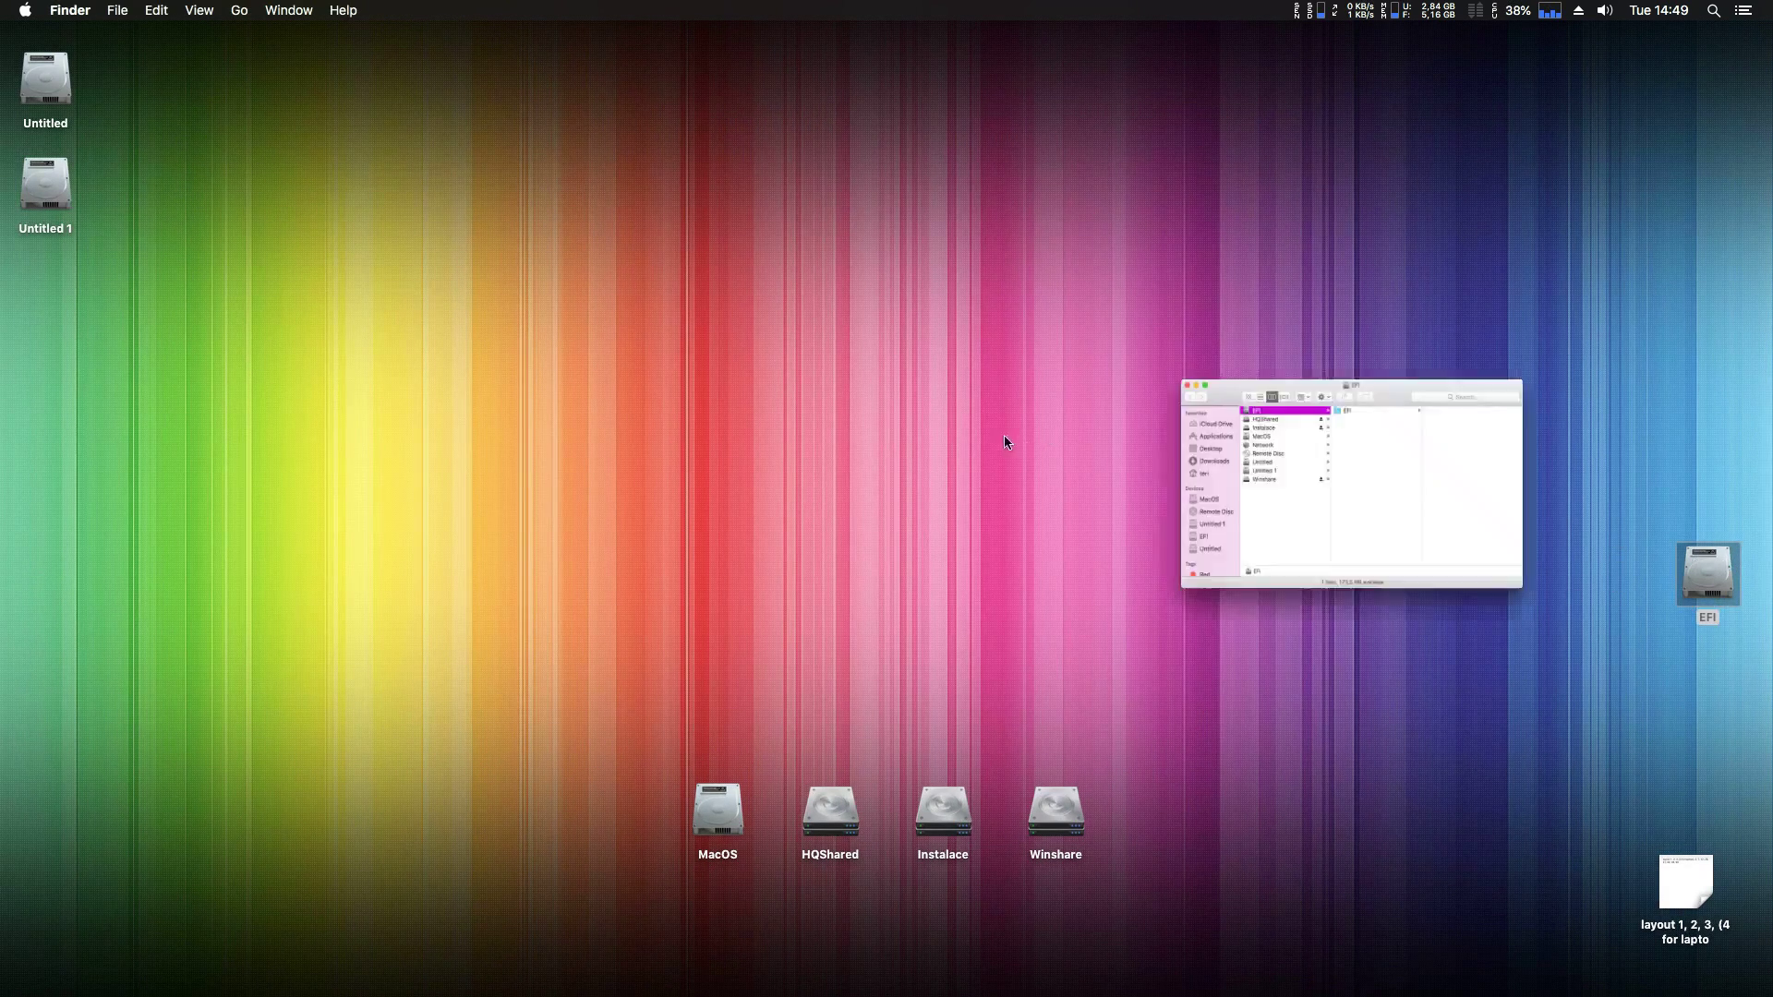
click(910, 230)
click(1085, 258)
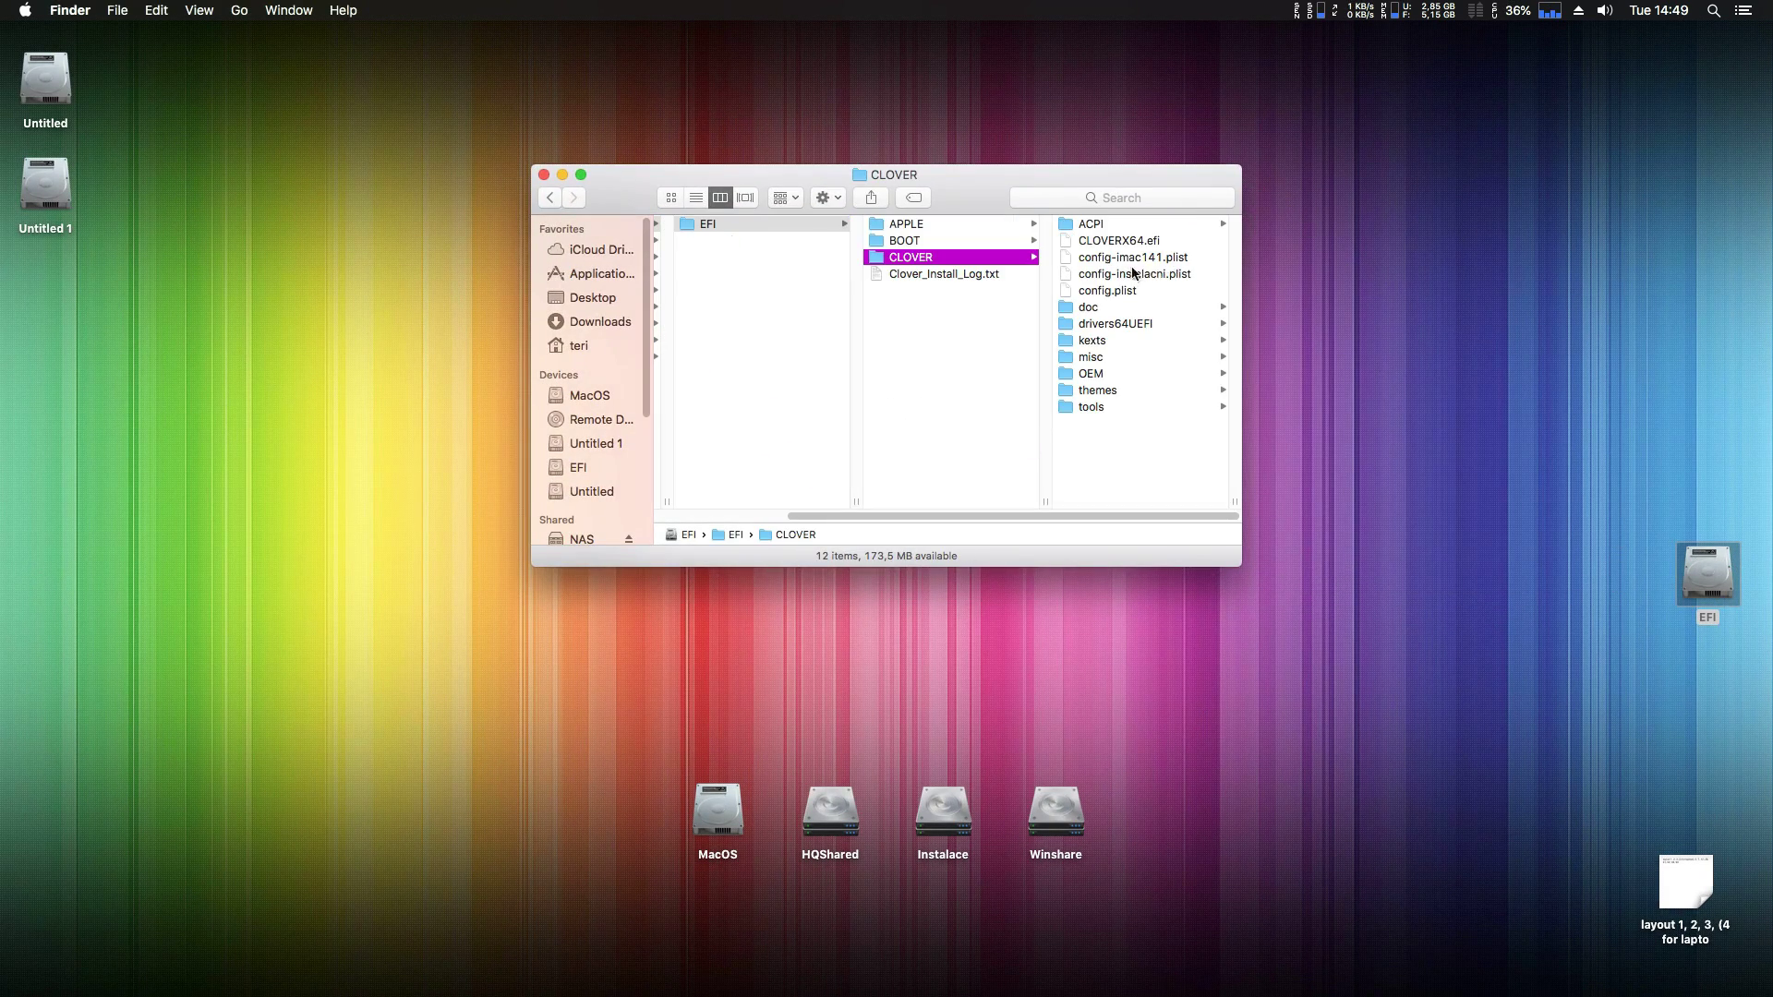
- Open config.plist in Clover Configurator and add the 'change HDAS to HDEF' ACPI patch
right_click(1112, 292)
mouse_move(1177, 318)
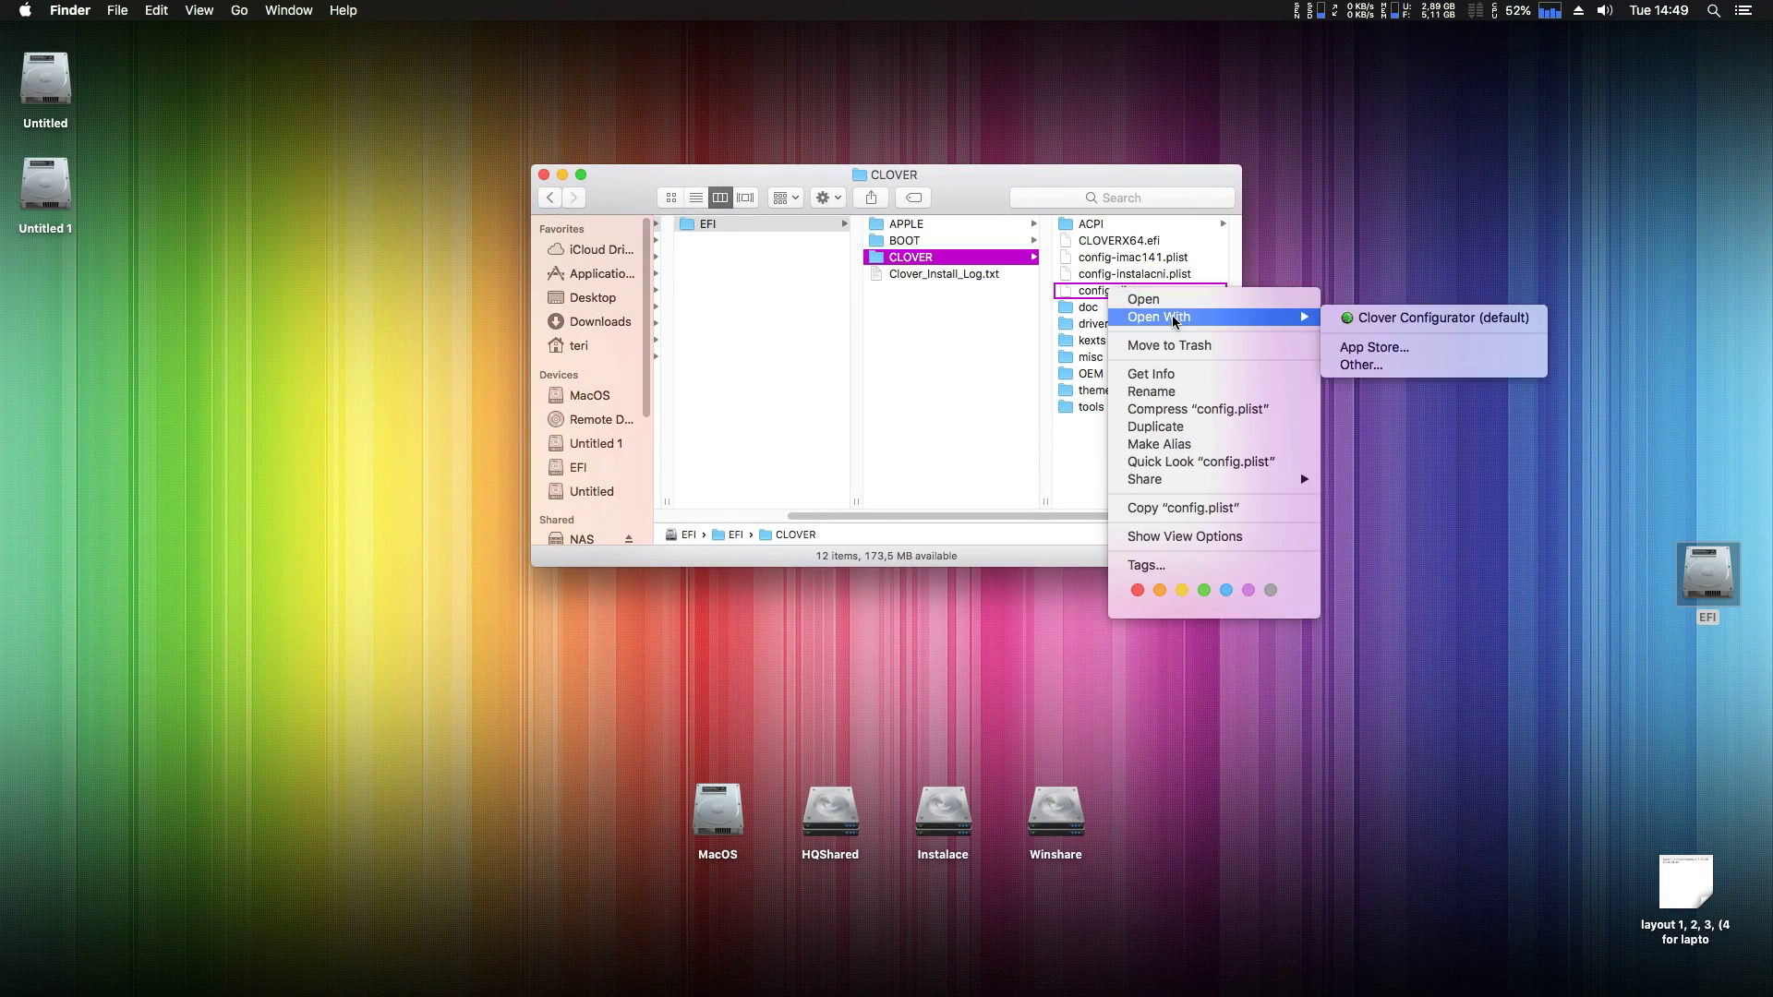
click(1385, 322)
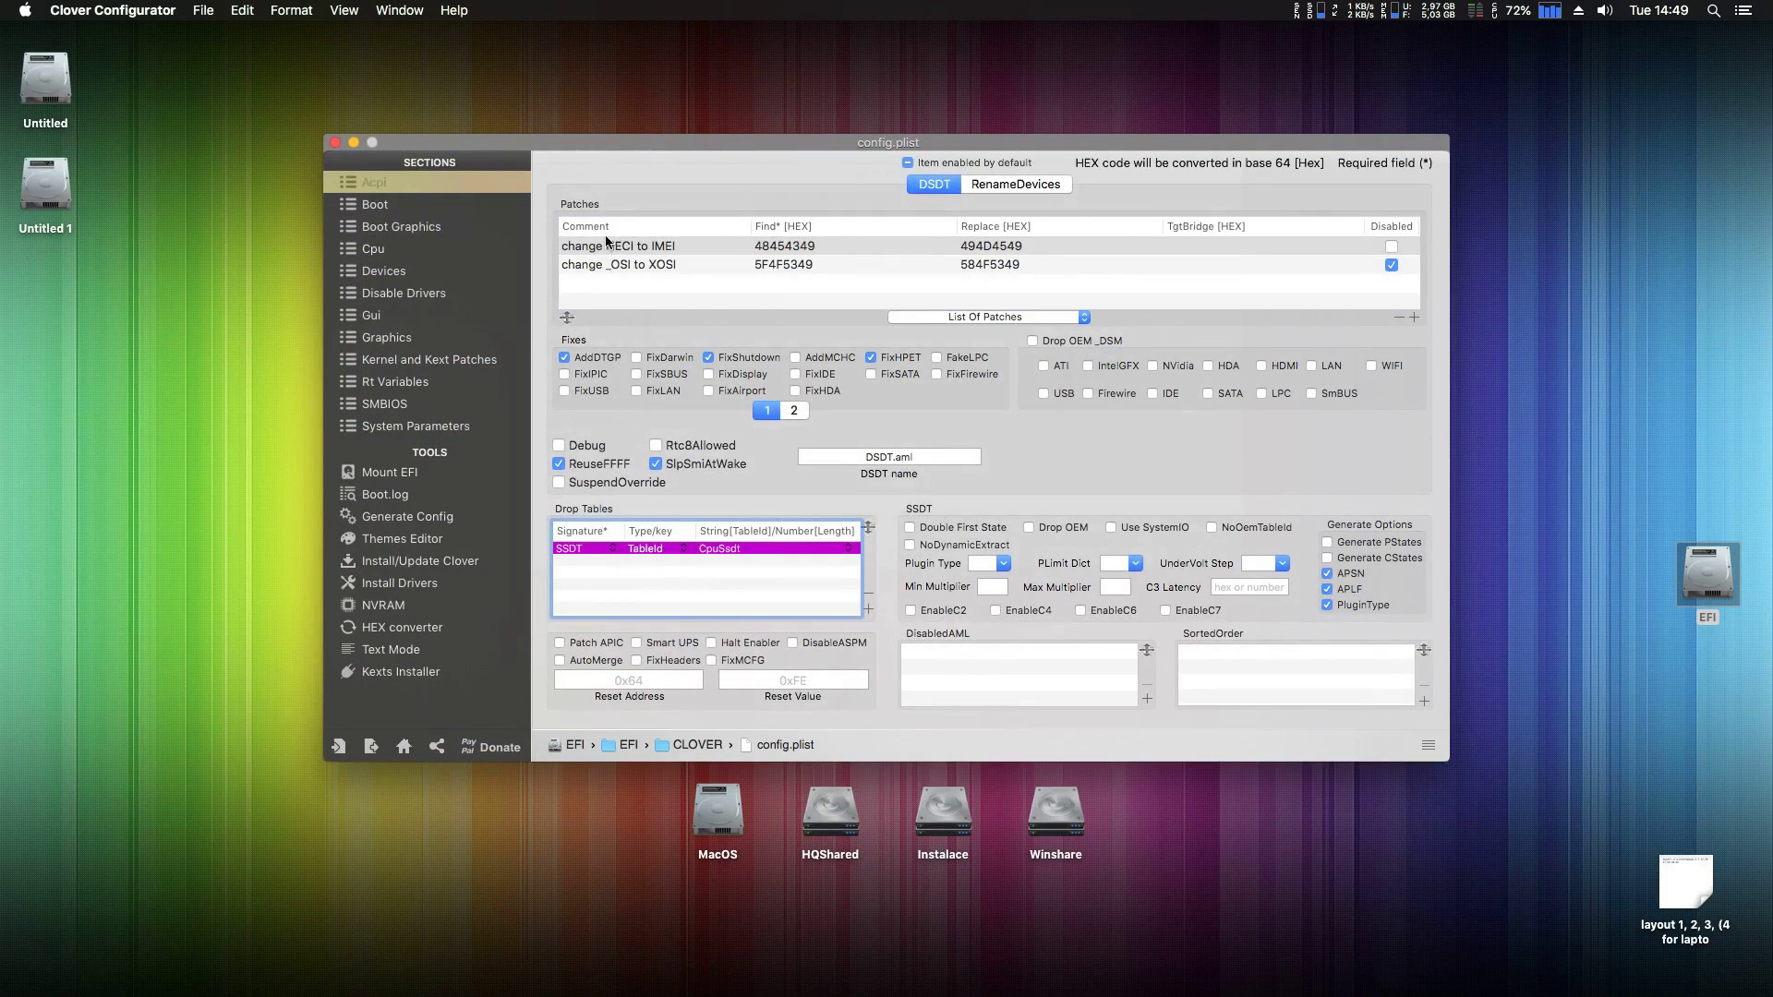
click(1009, 317)
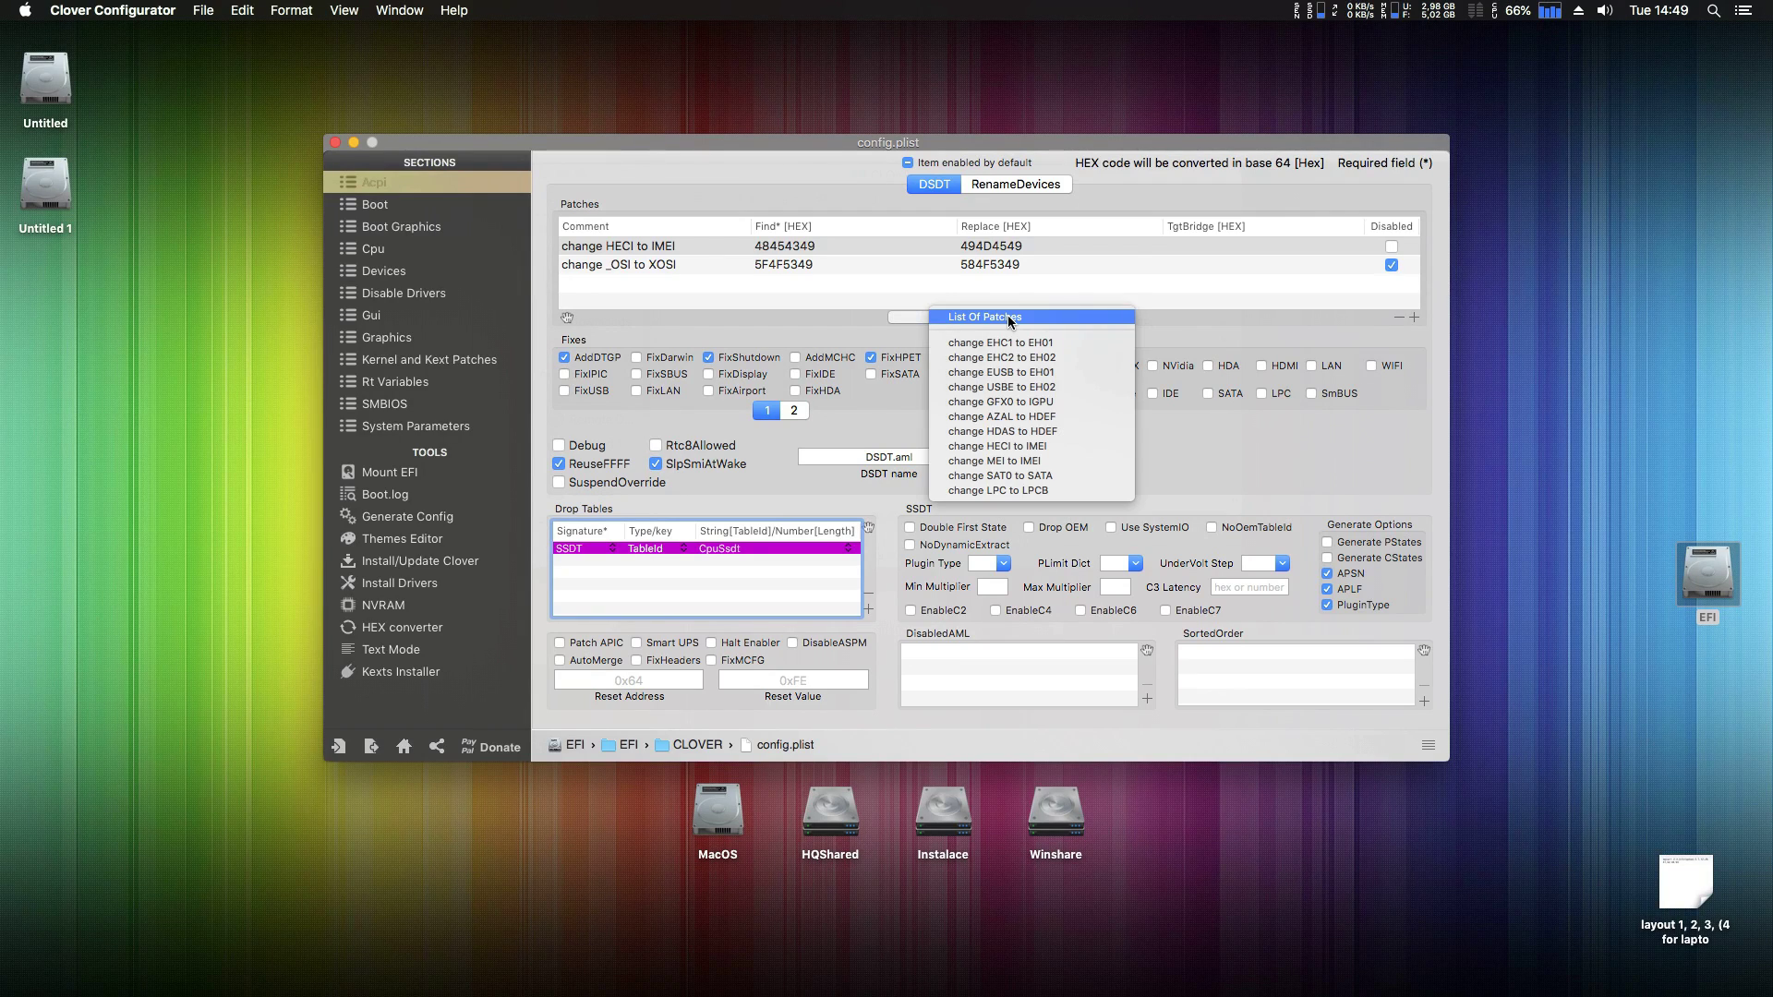
click(1065, 431)
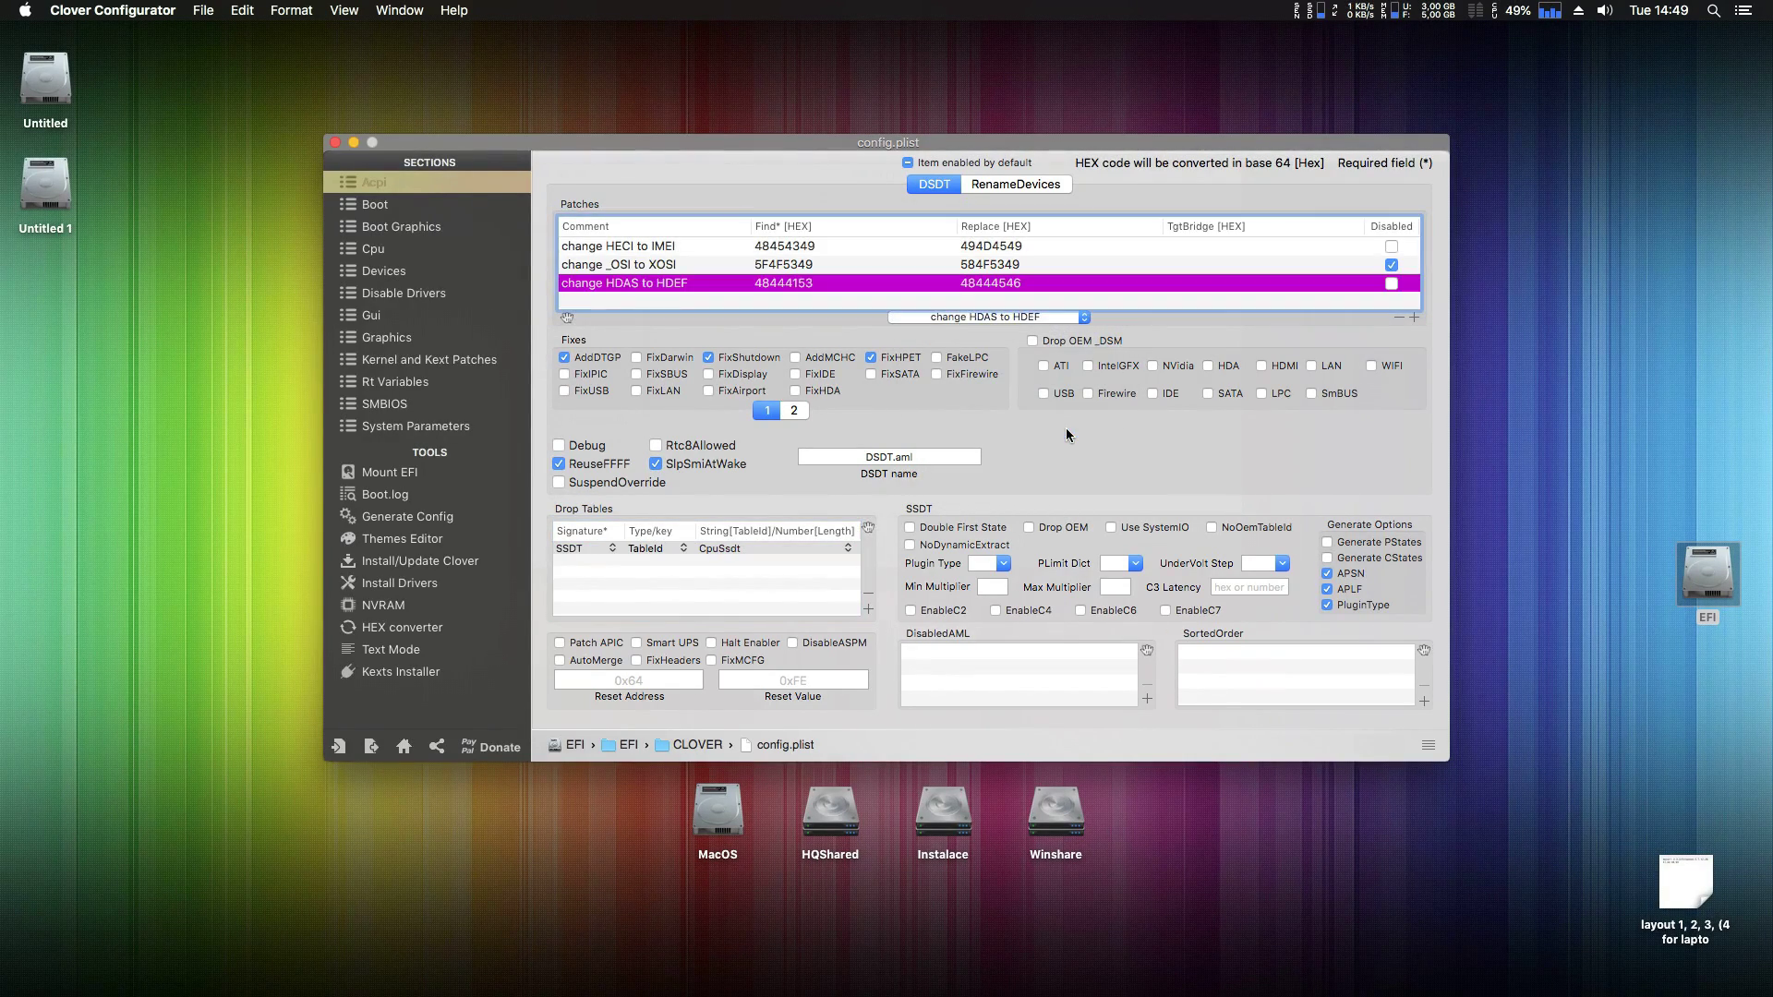
- Enable ResetHDA in the Devices settings and save config.plist
click(384, 272)
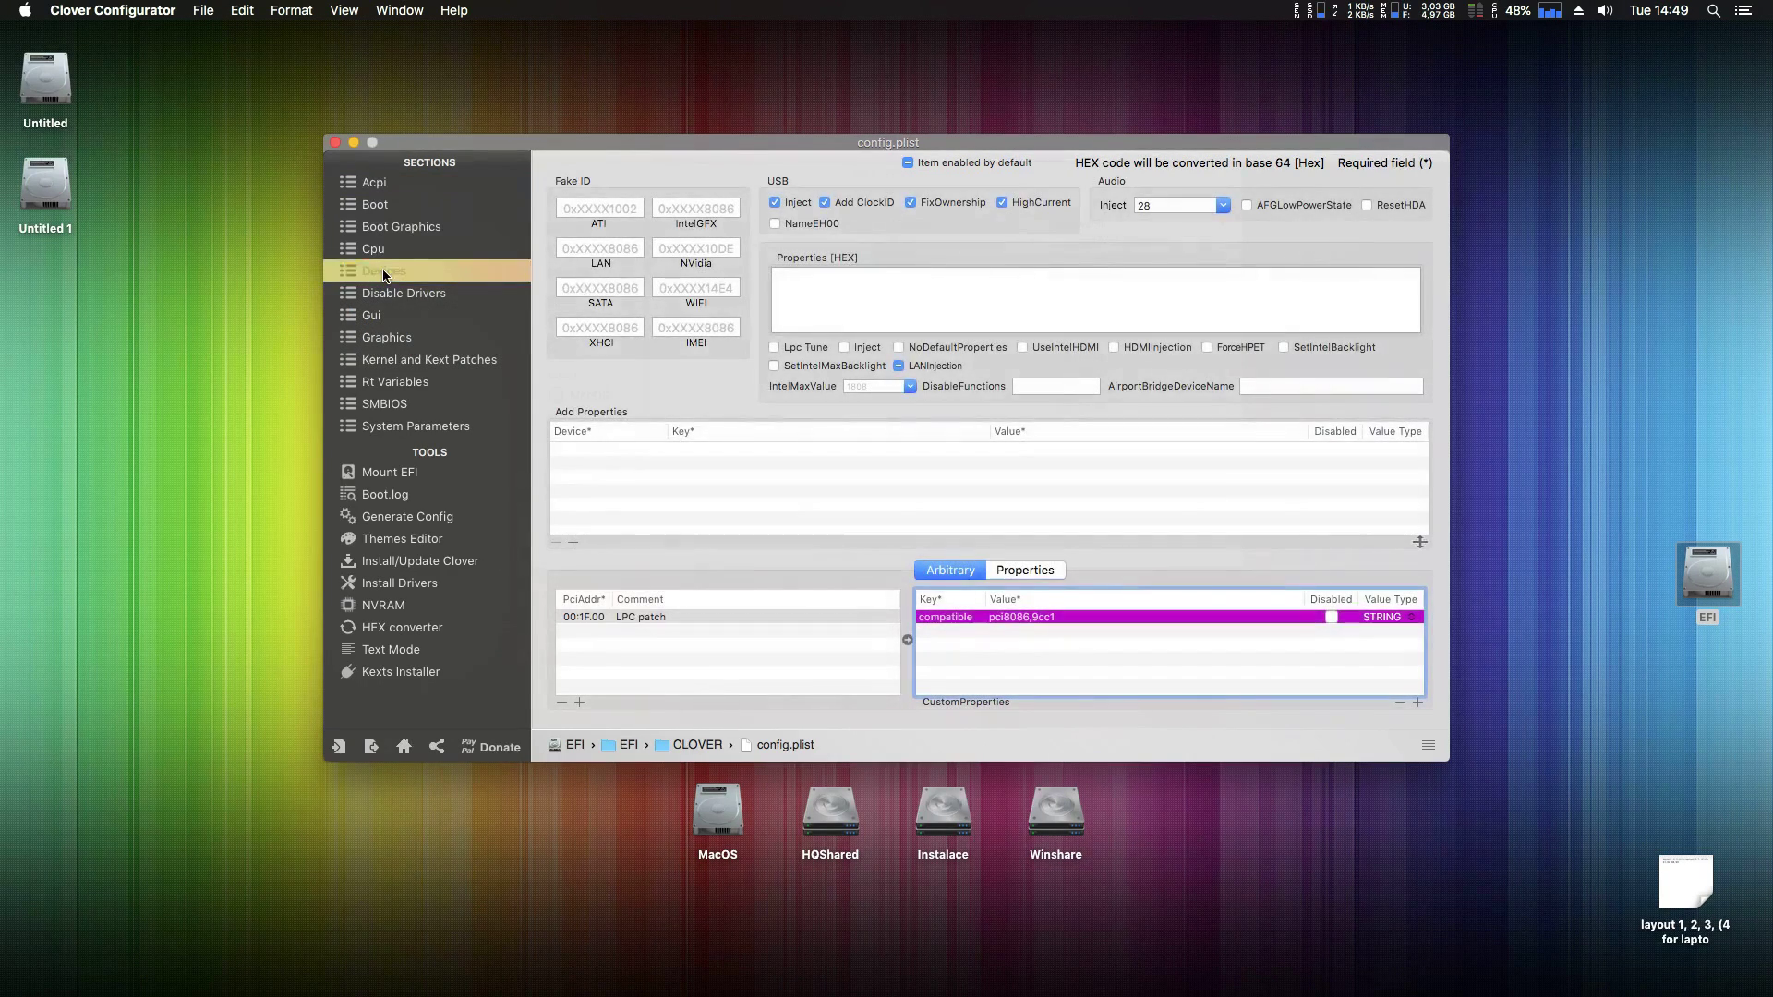
click(1368, 205)
click(203, 10)
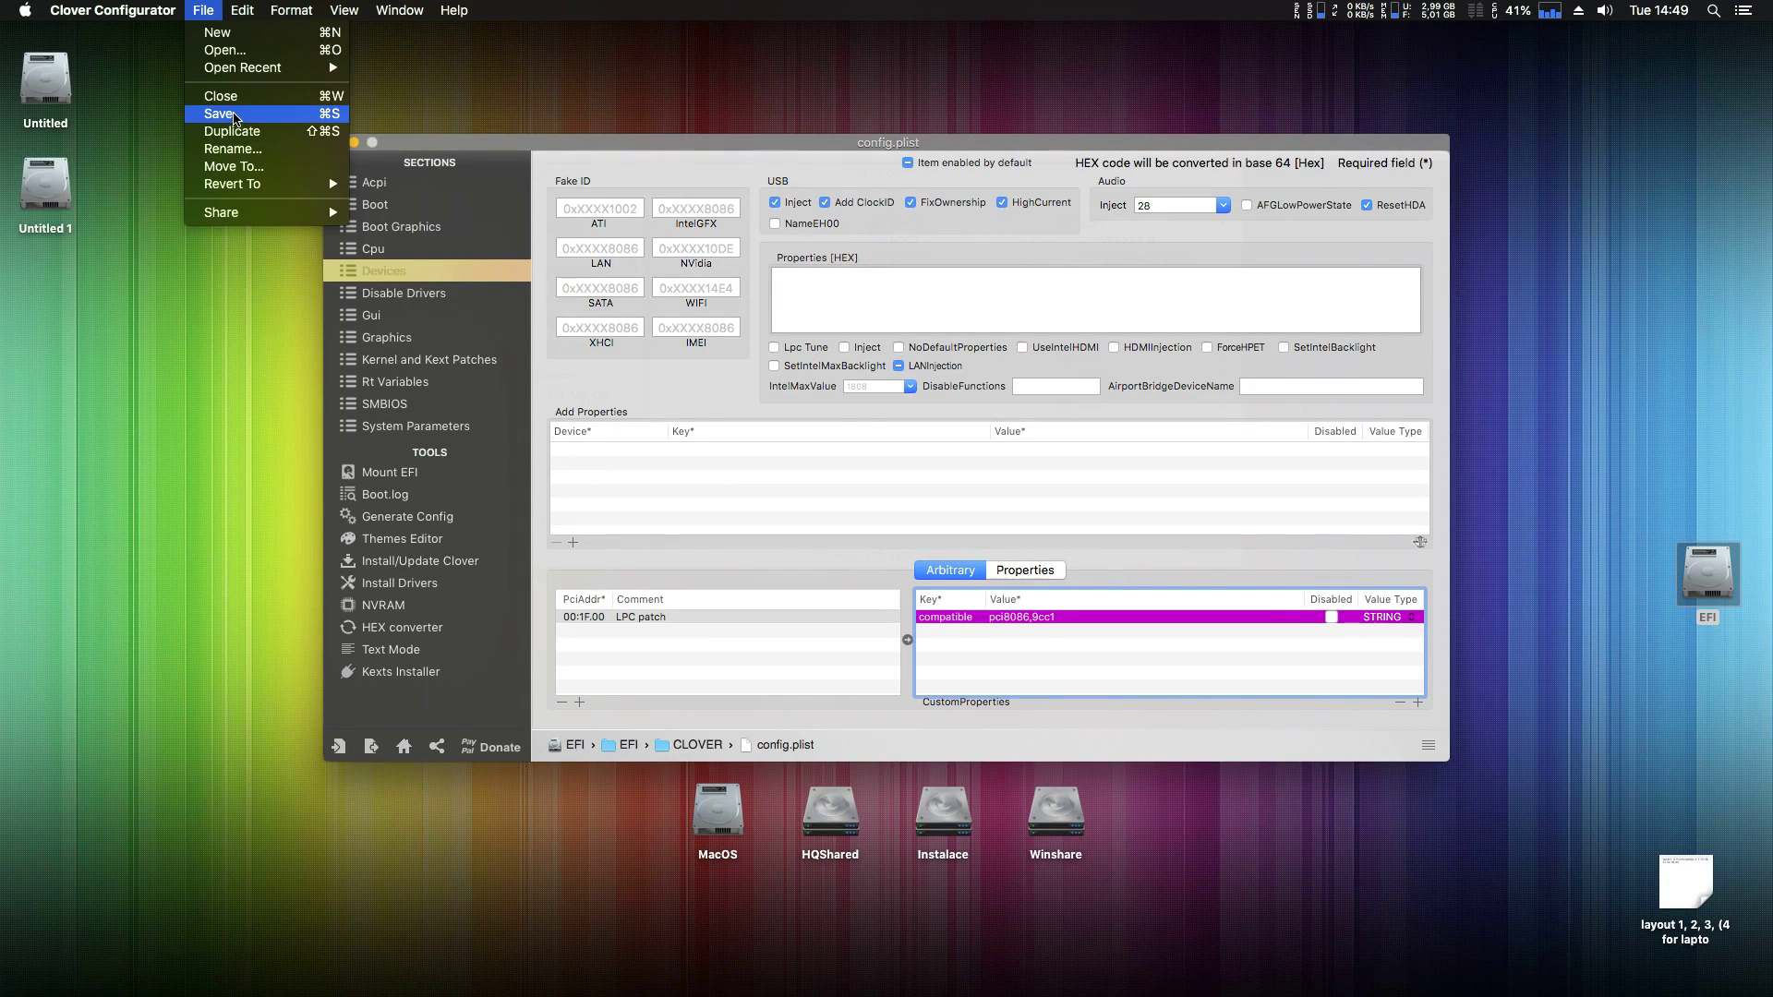
click(203, 10)
- Quit Clover Configurator and restart the Mac
click(113, 10)
click(138, 239)
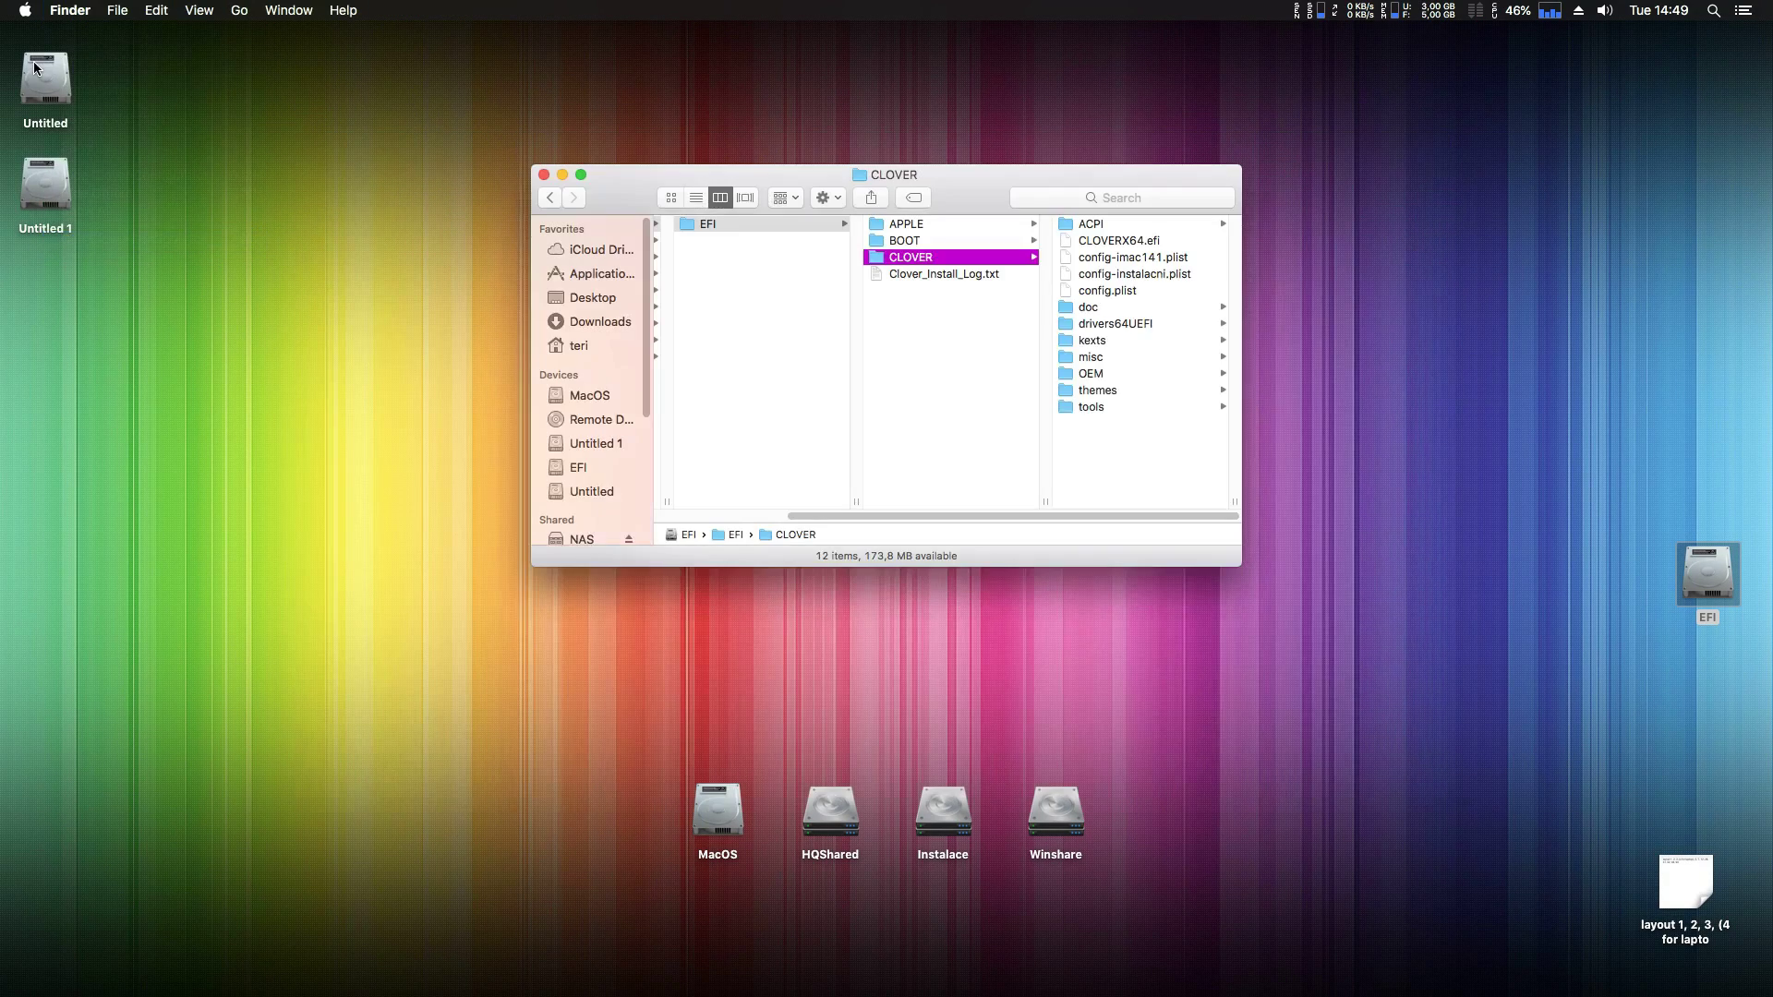
click(25, 8)
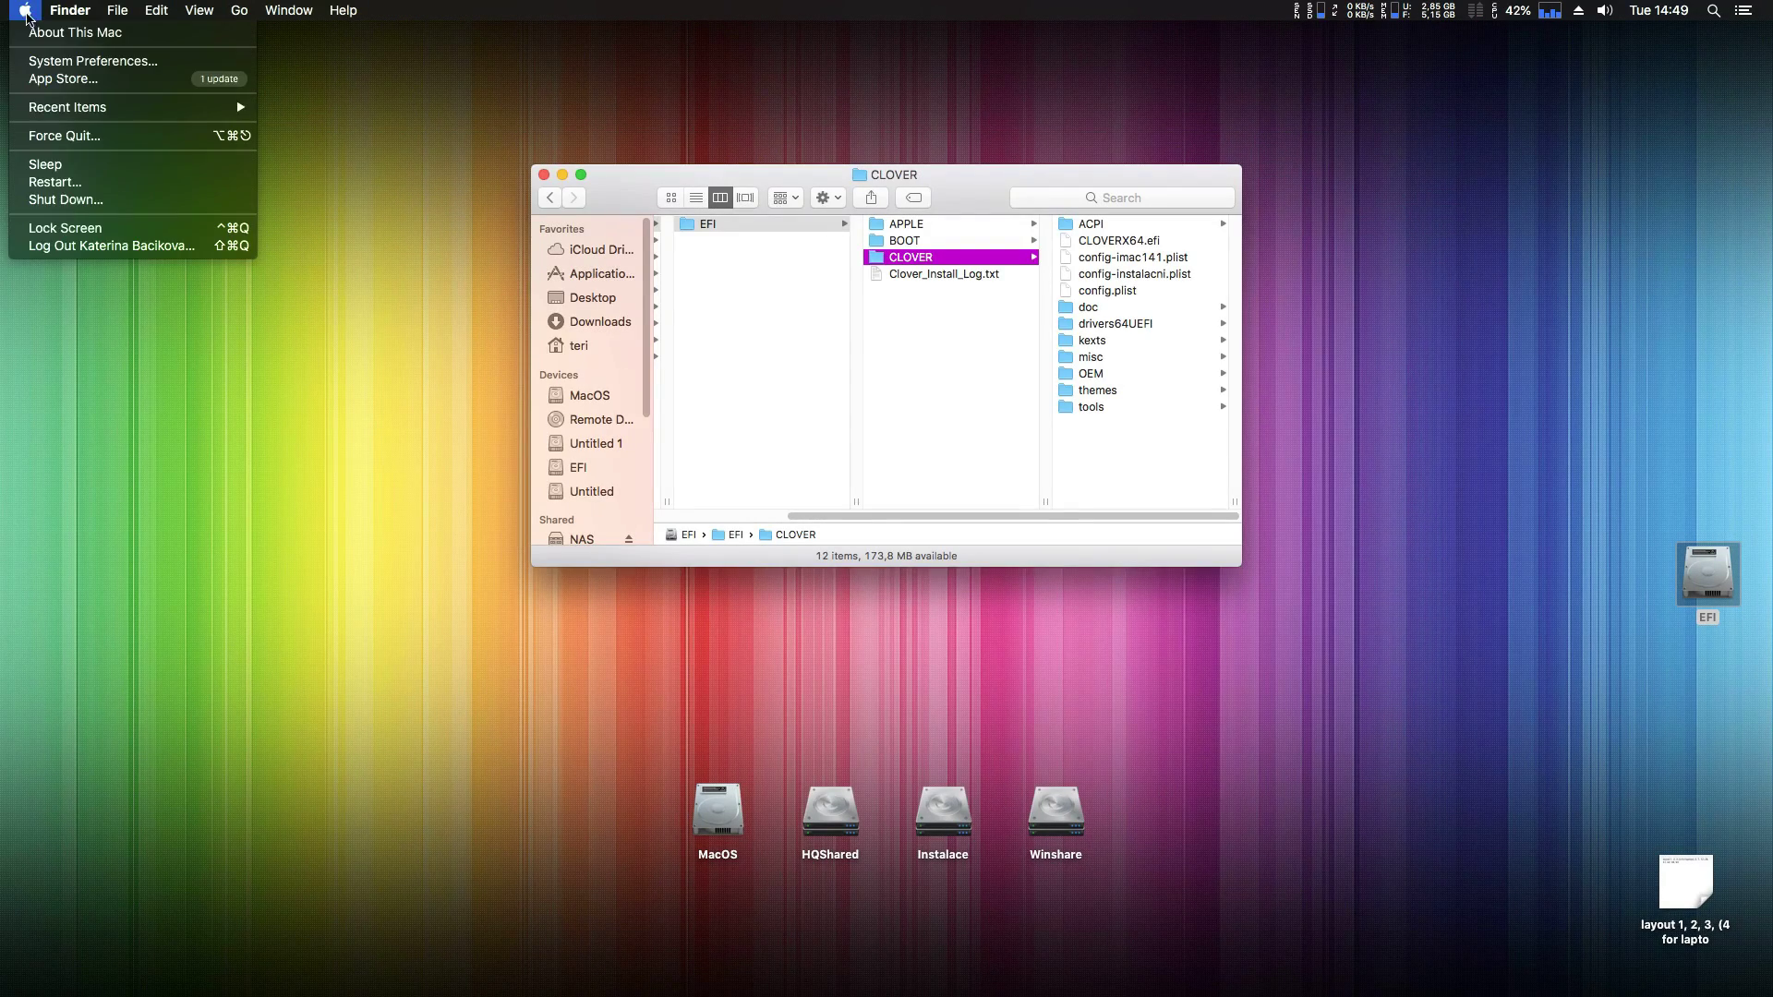
click(67, 181)
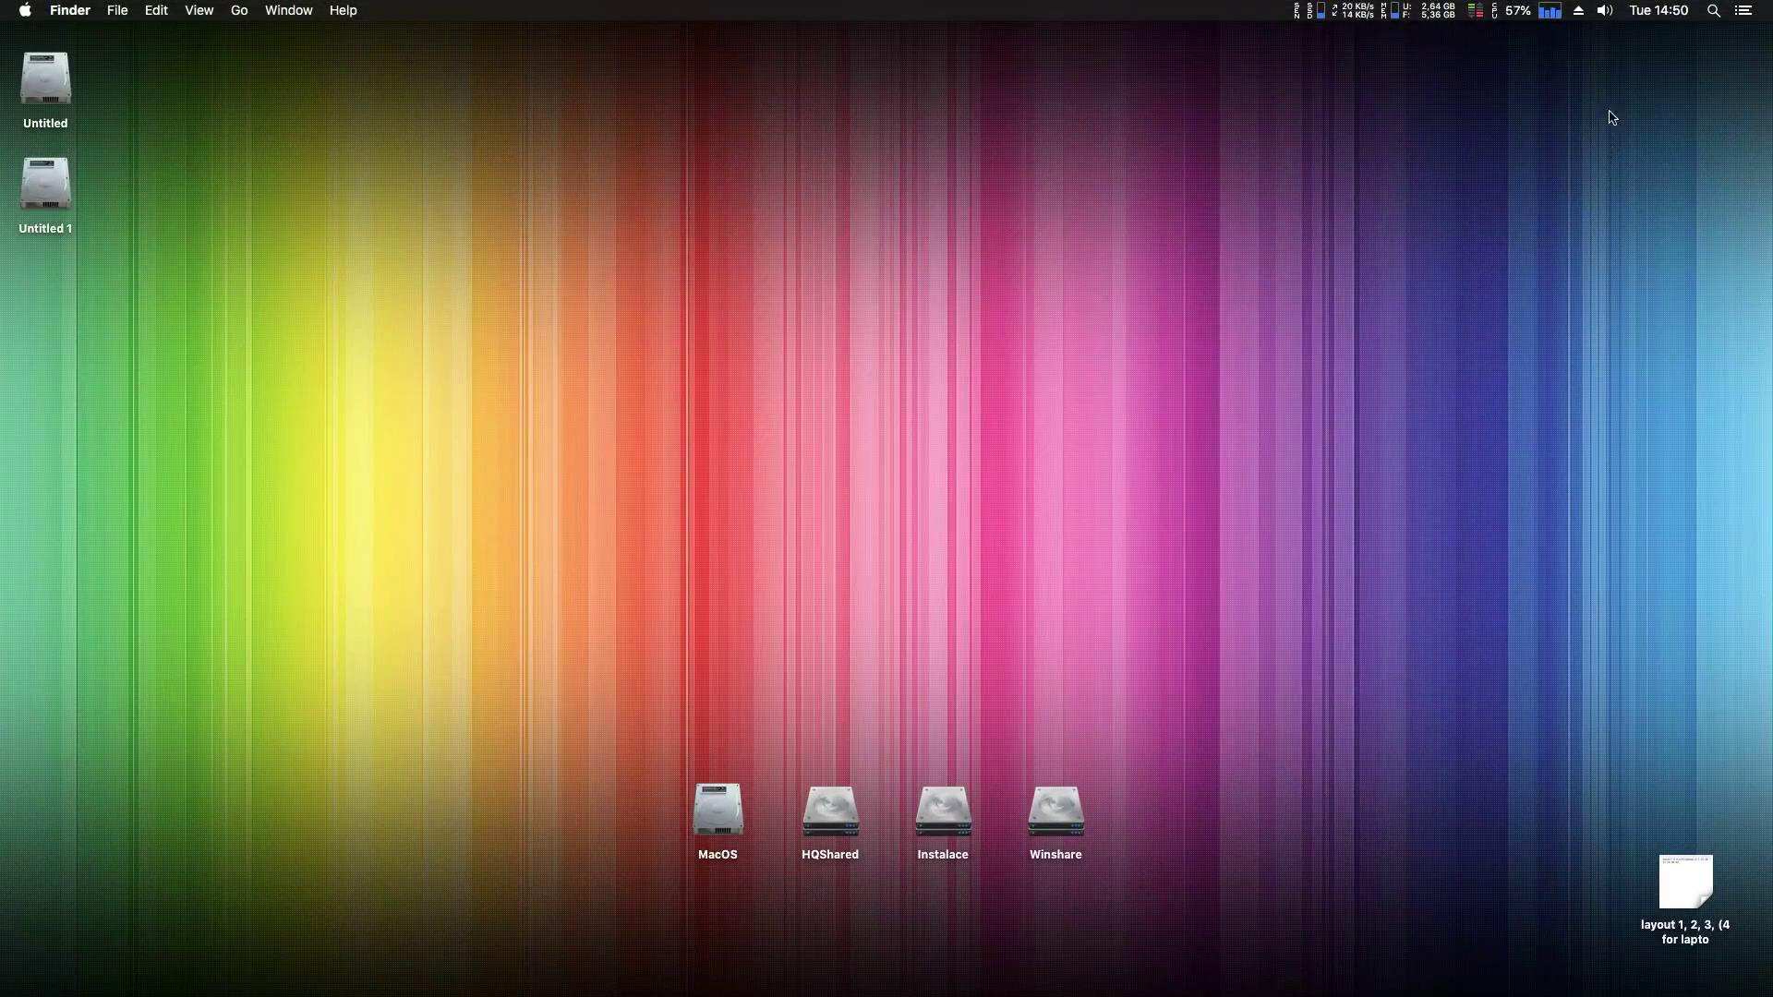
- Confirm Internal Speakers, Line Out and Digital Out appear as sound outputs, then close Sound preferences
click(1606, 13)
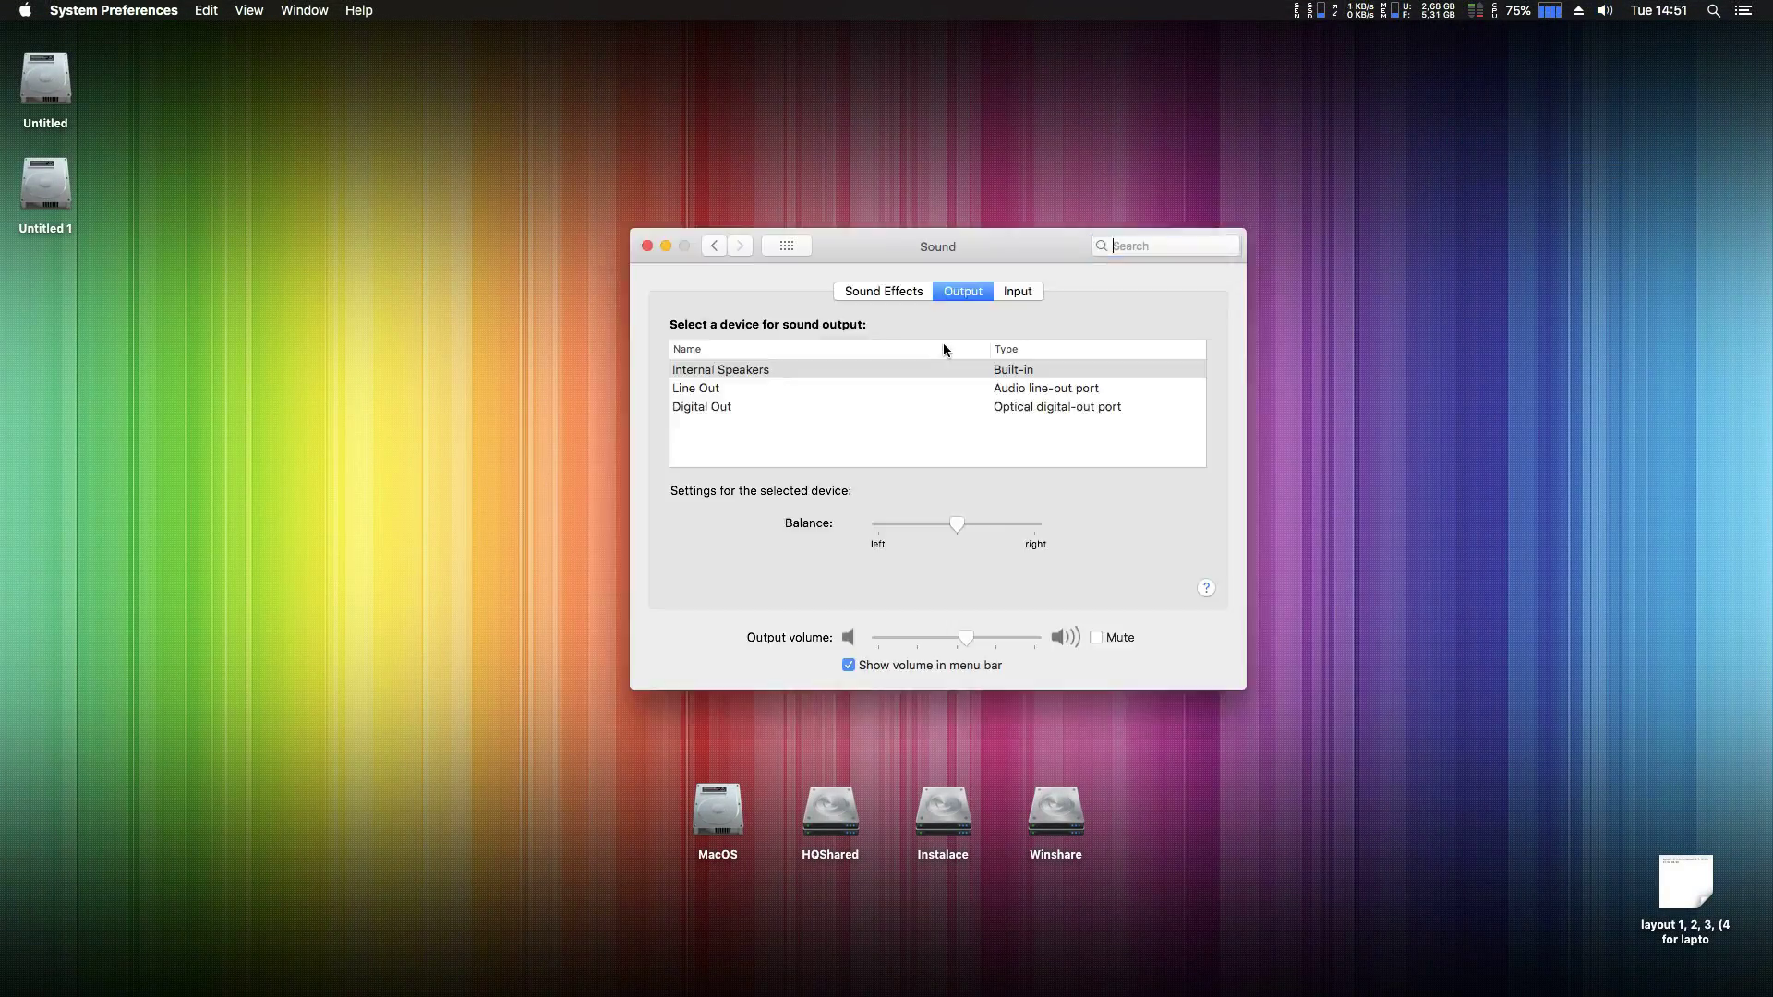
click(648, 246)
click(27, 11)
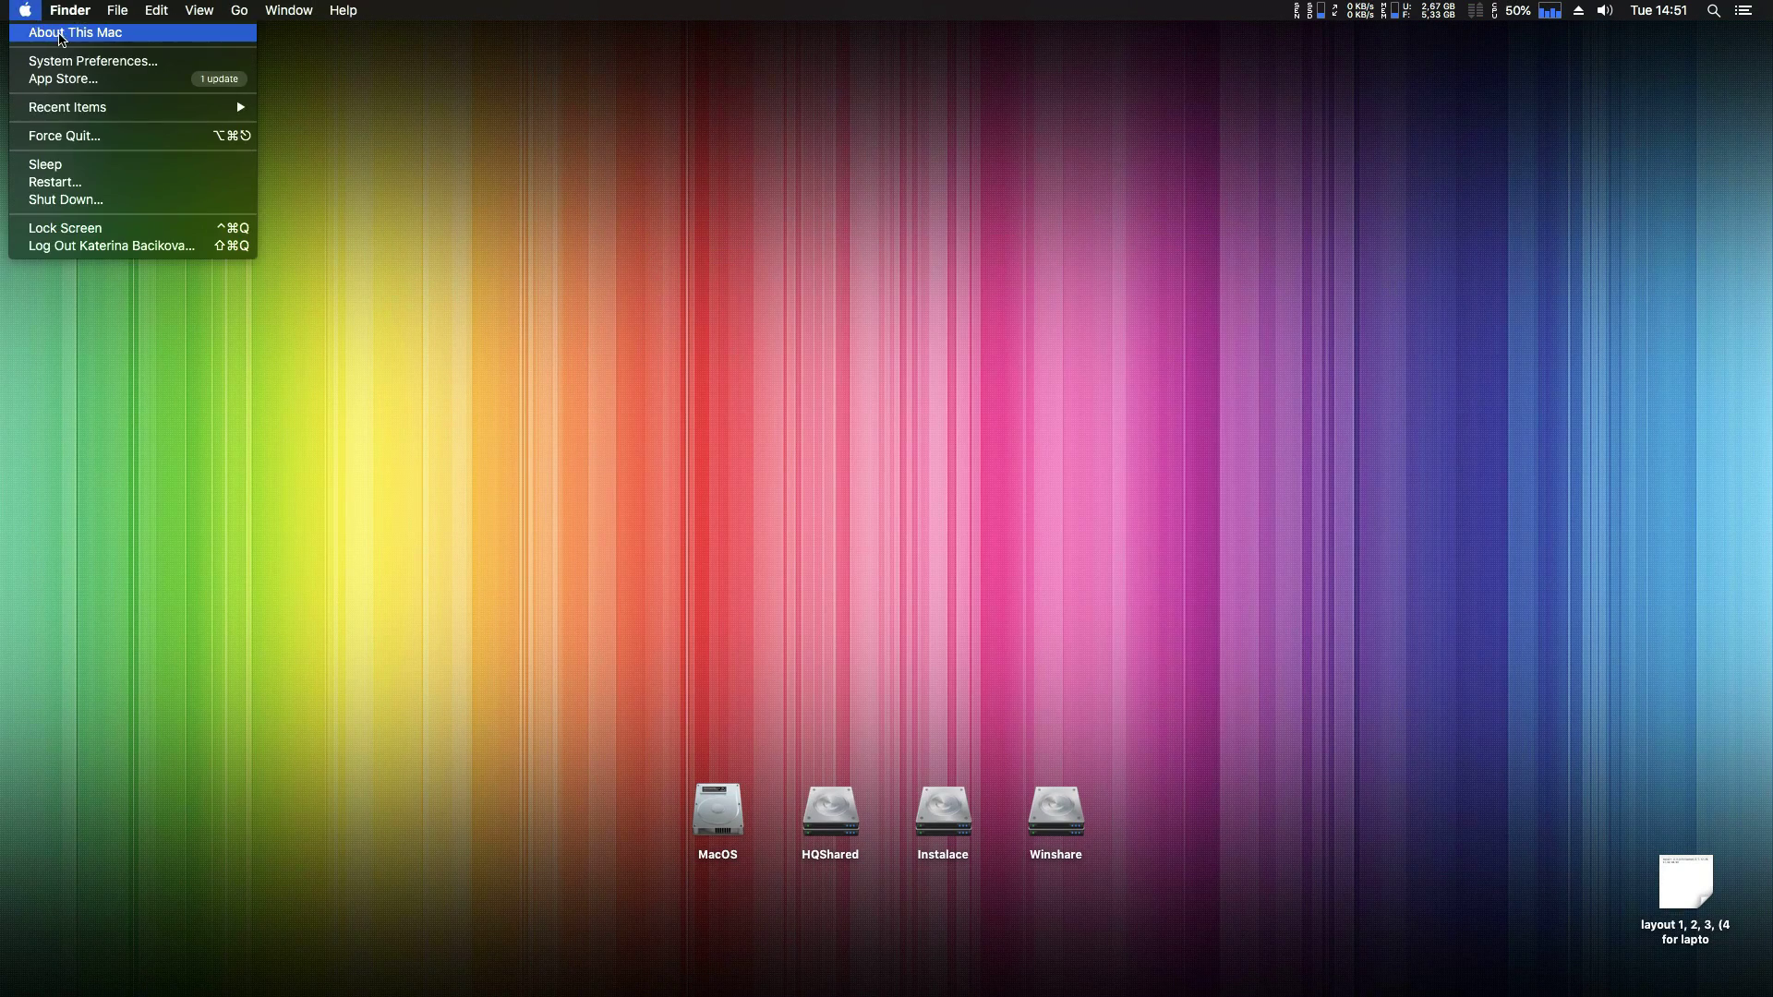
click(61, 33)
click(928, 460)
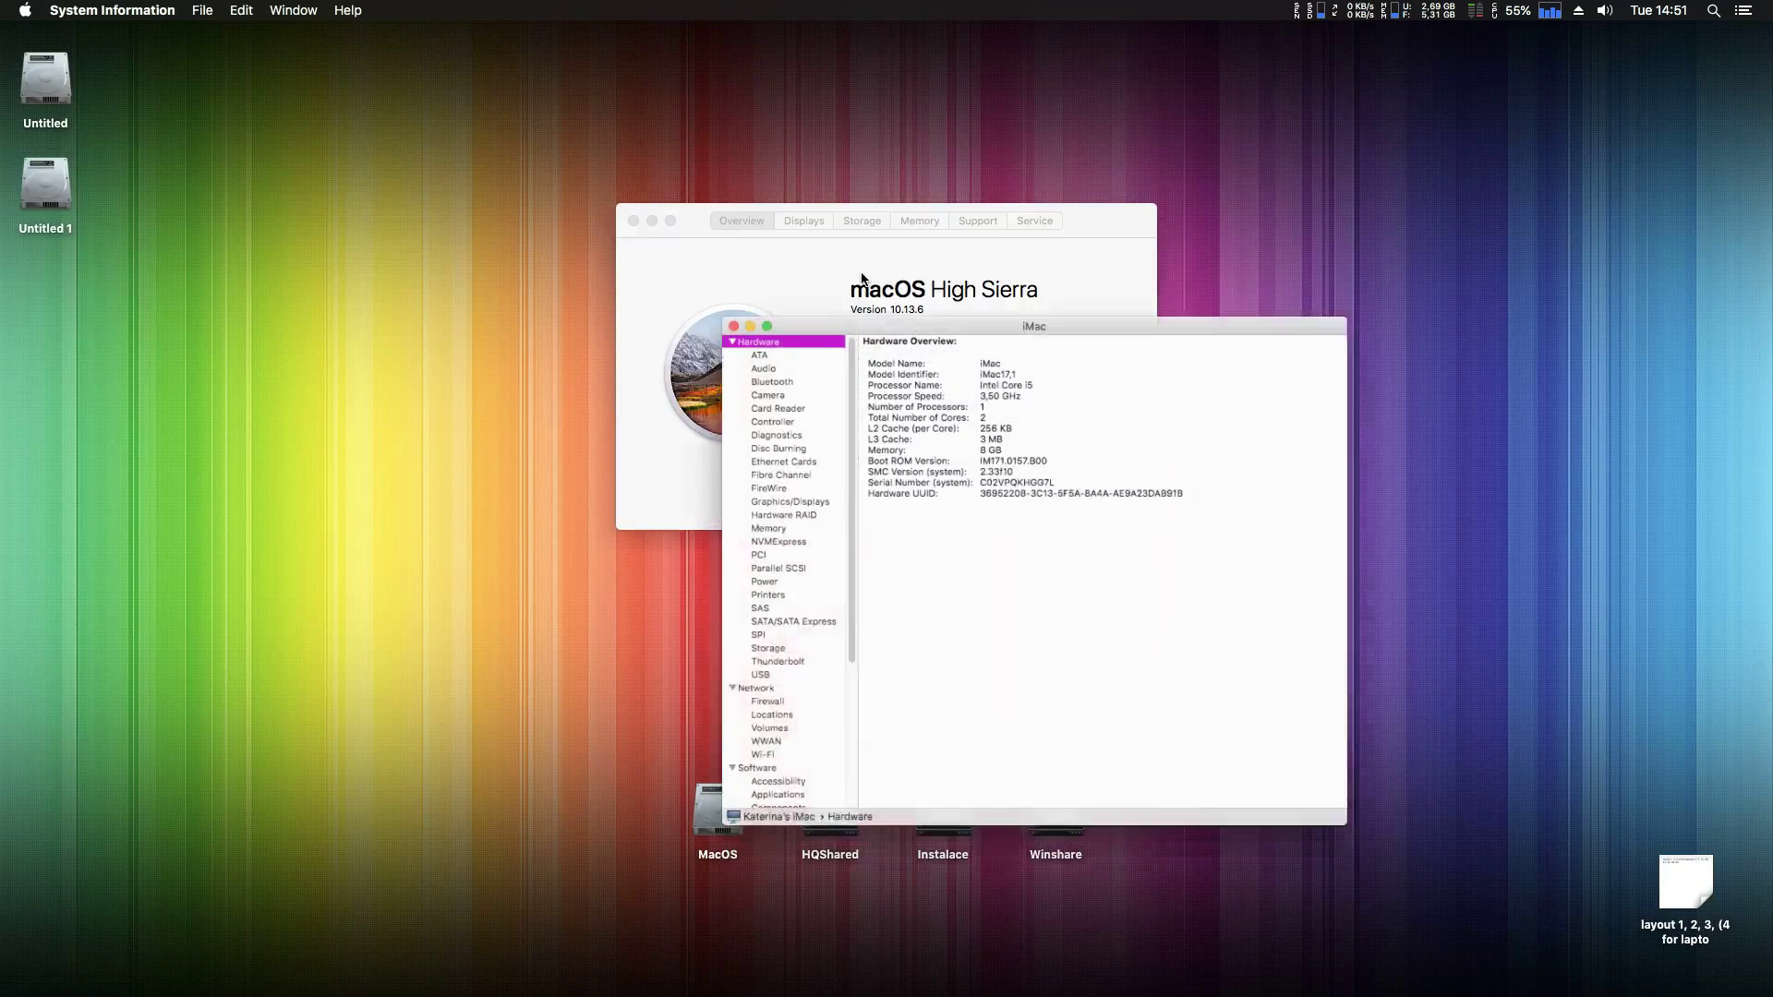
click(672, 334)
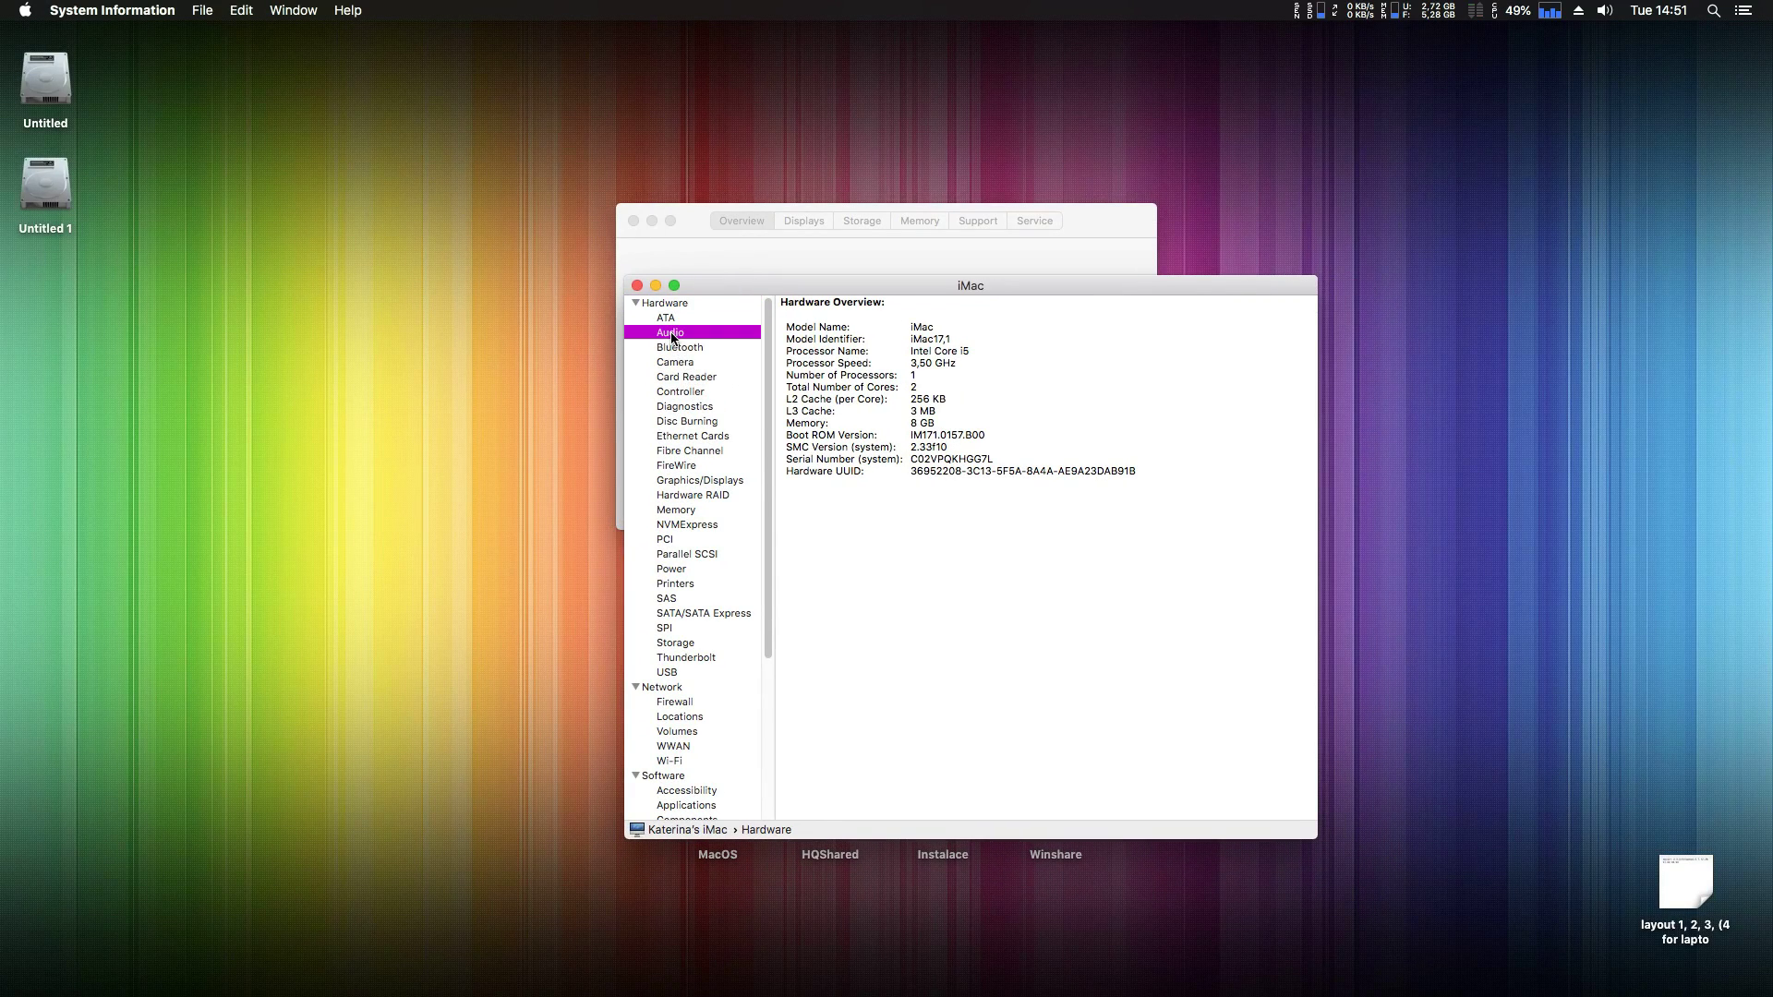
click(899, 339)
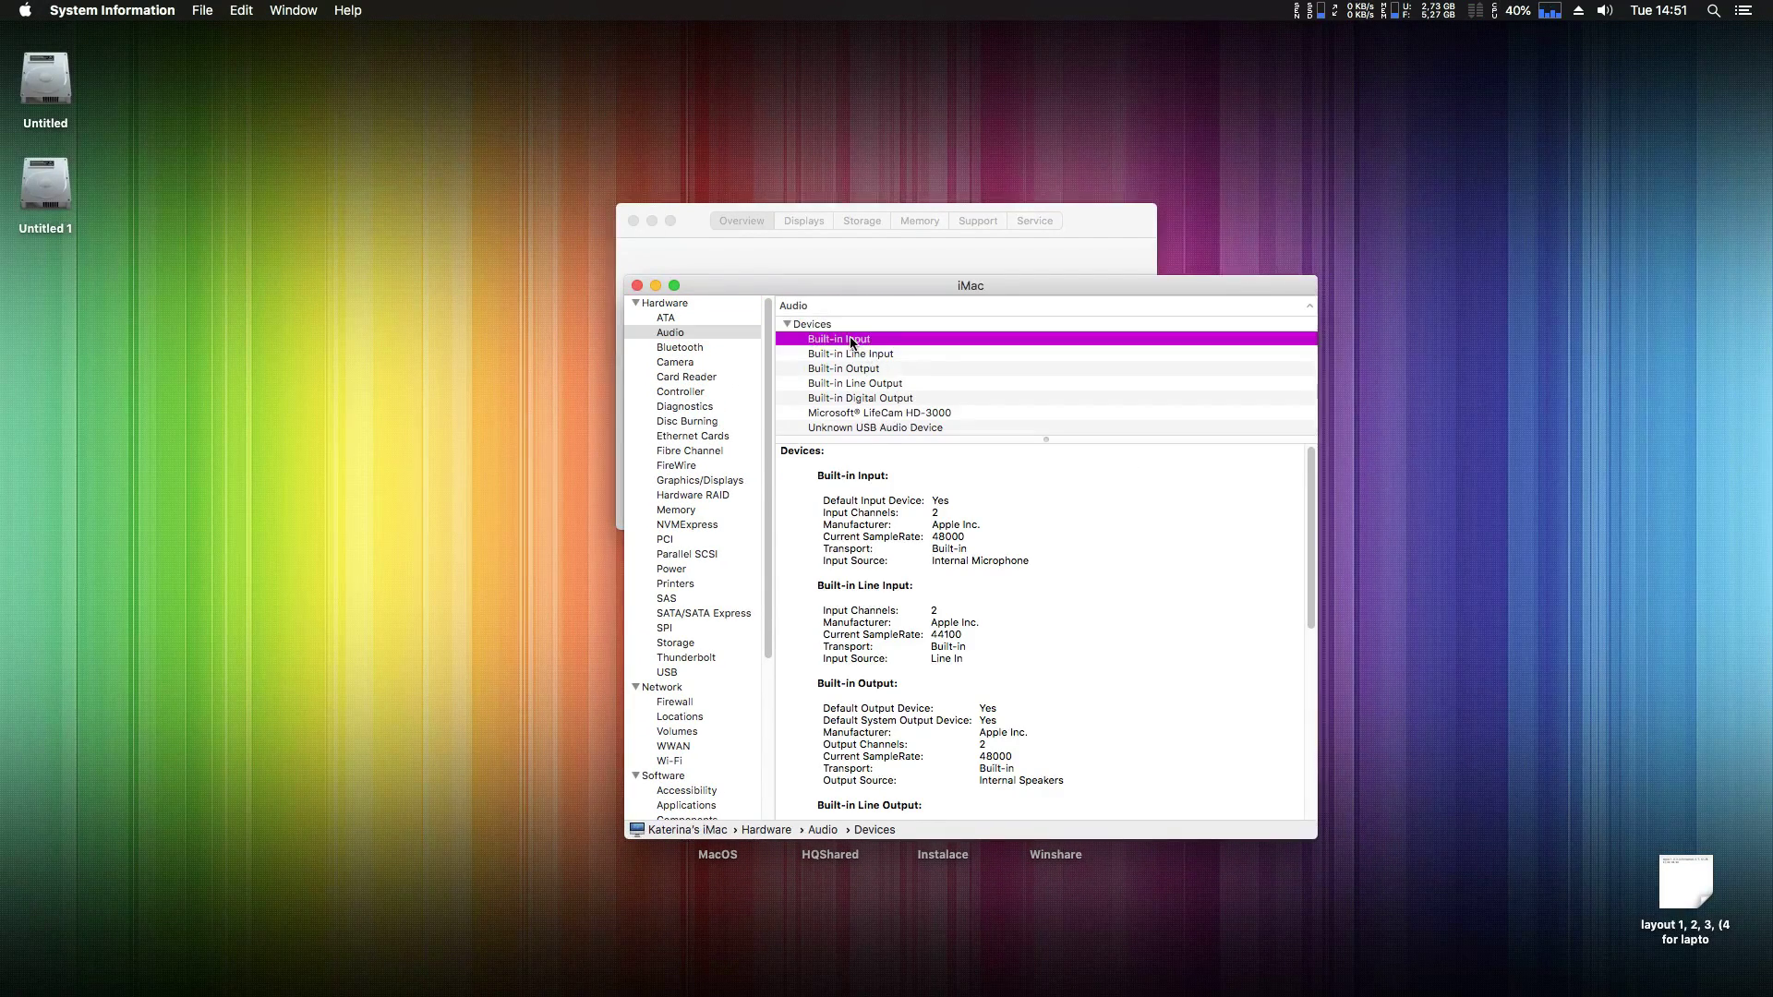
shift+click(898, 401)
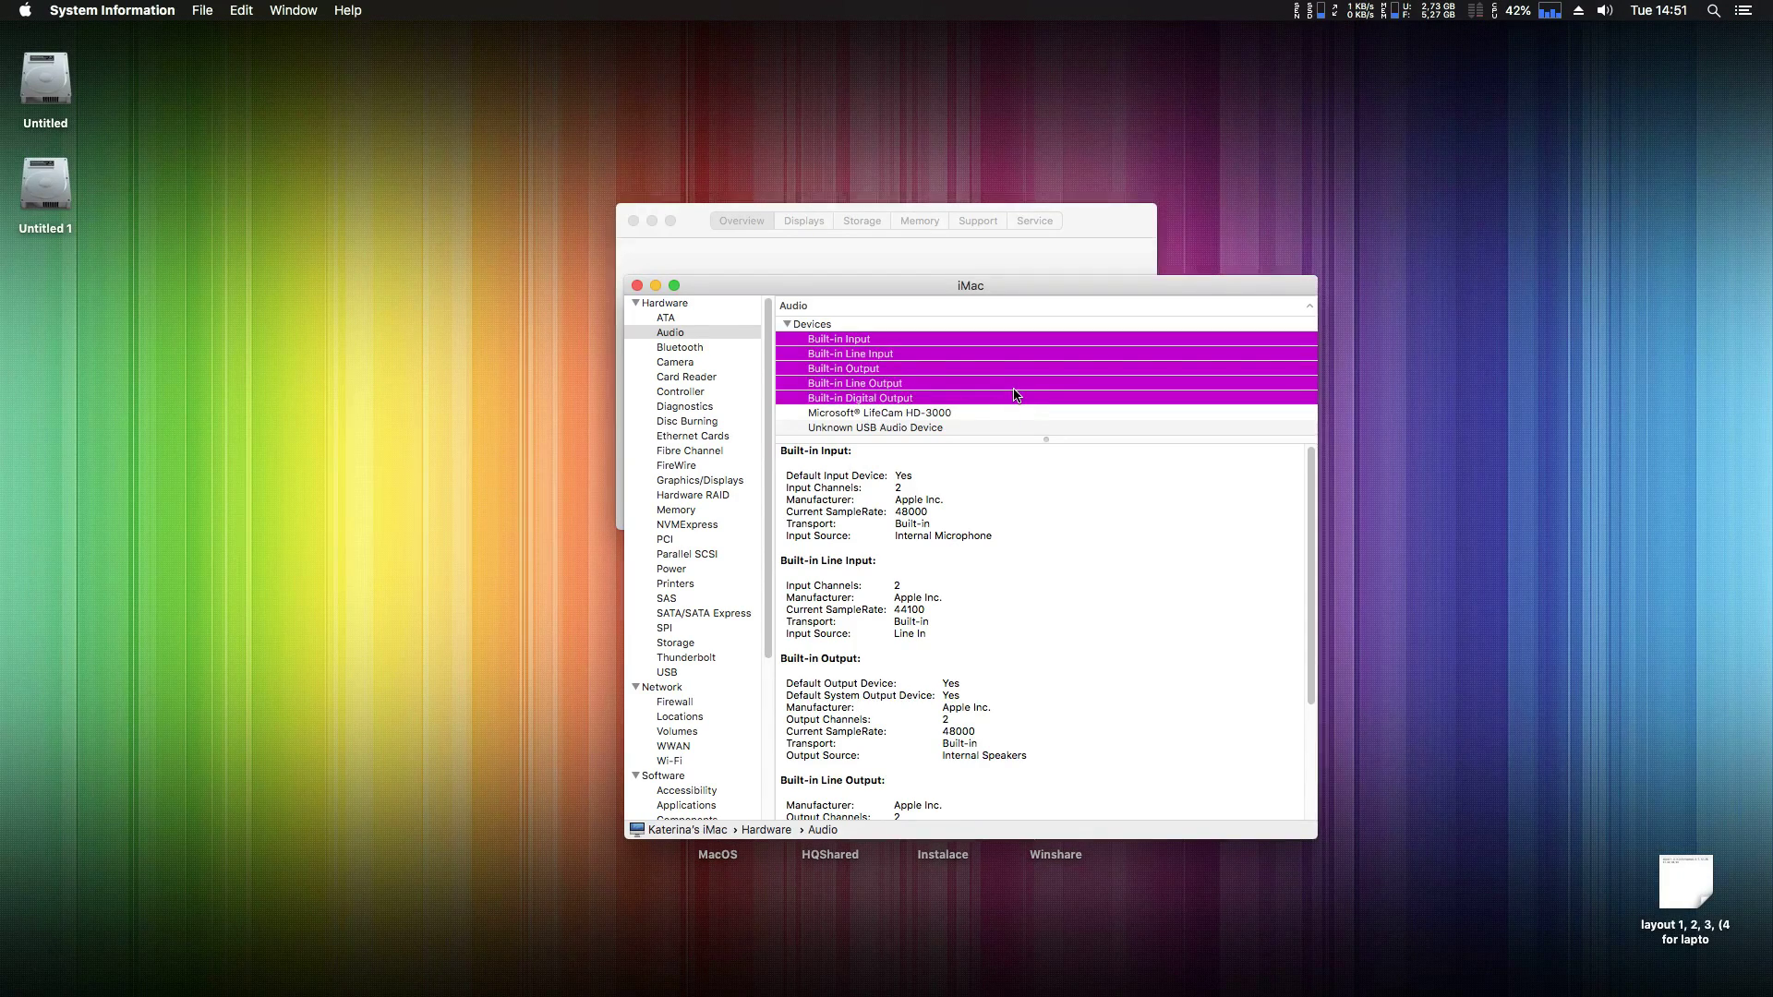
click(151, 13)
click(102, 158)
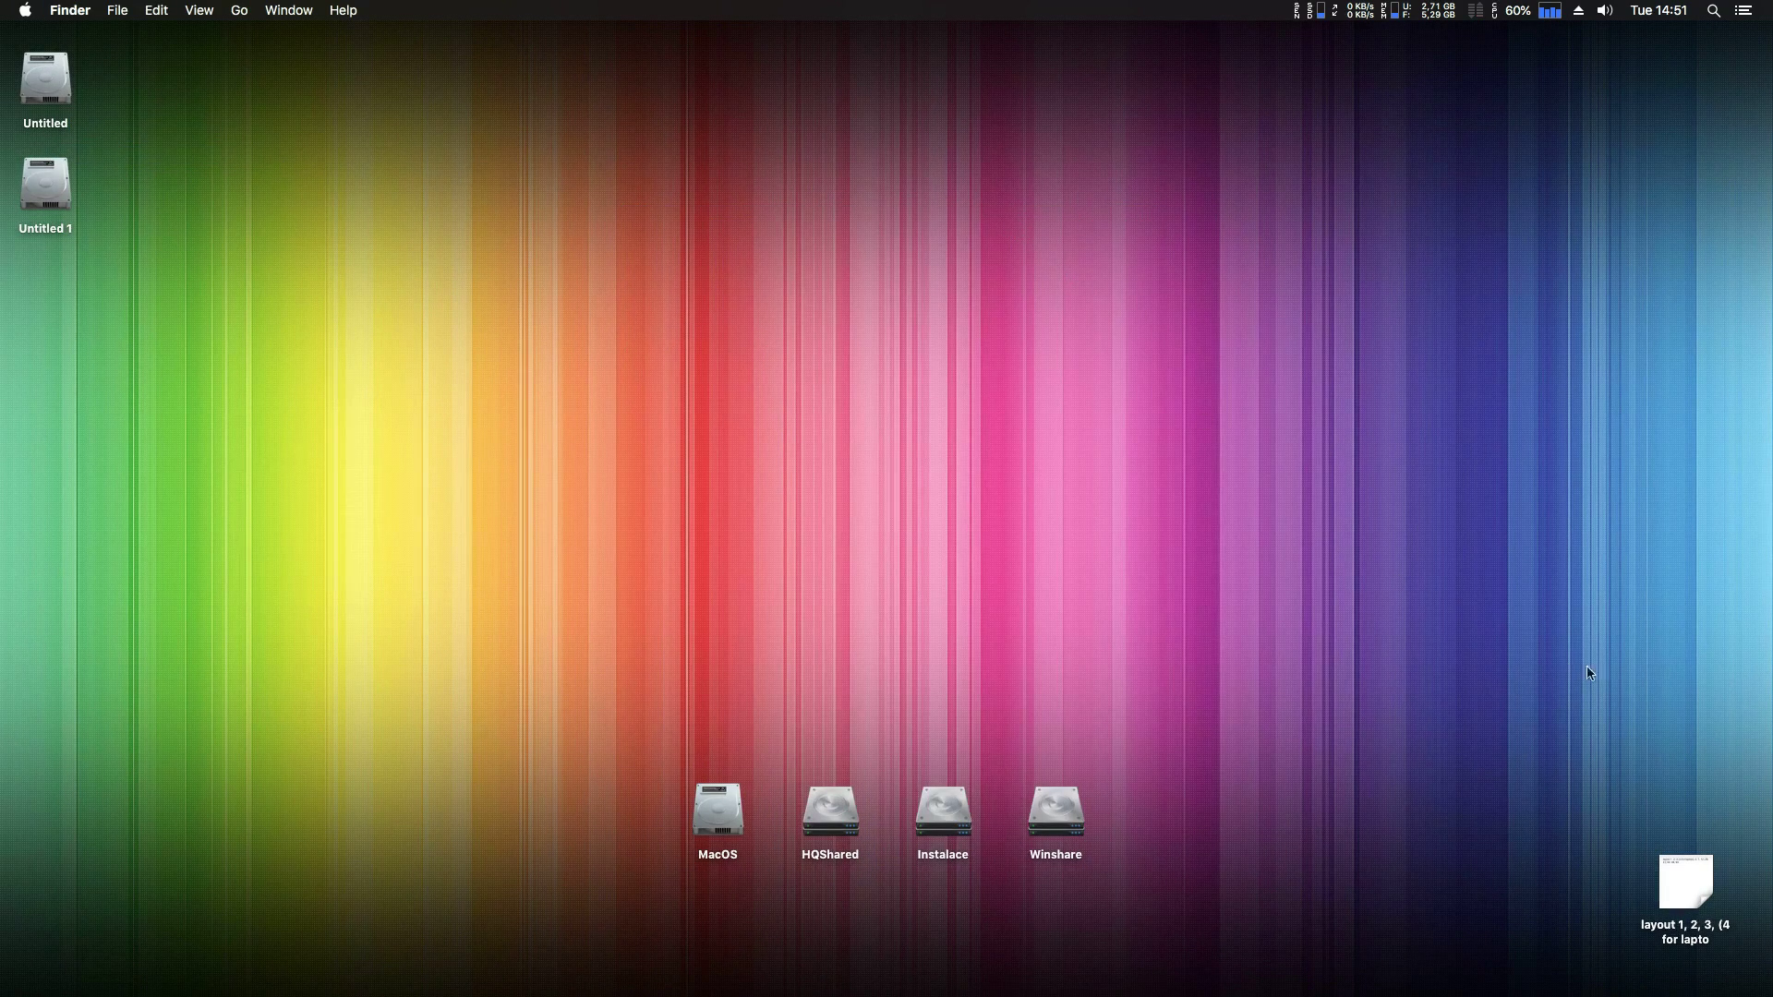
- Open the desktop clipping listing layout IDs 1, 2, 3, 4, 5, 7, 12, 28, 31, 92, 98, 99
double_click(1680, 881)
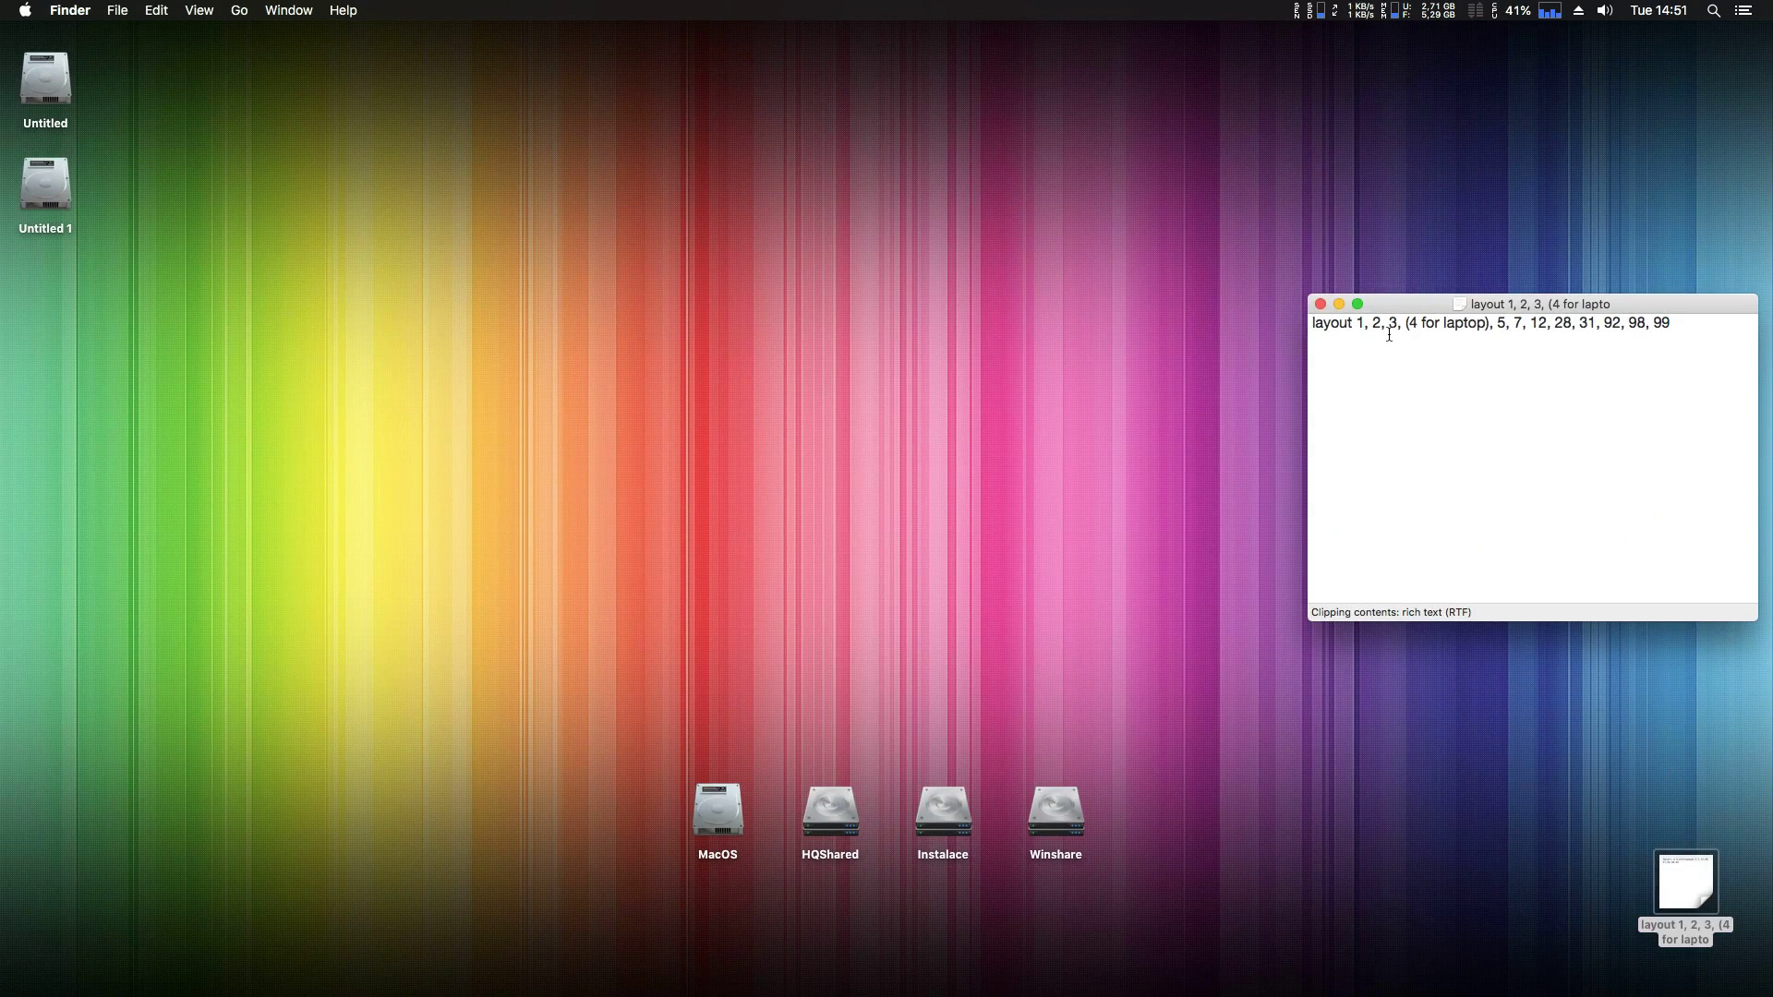